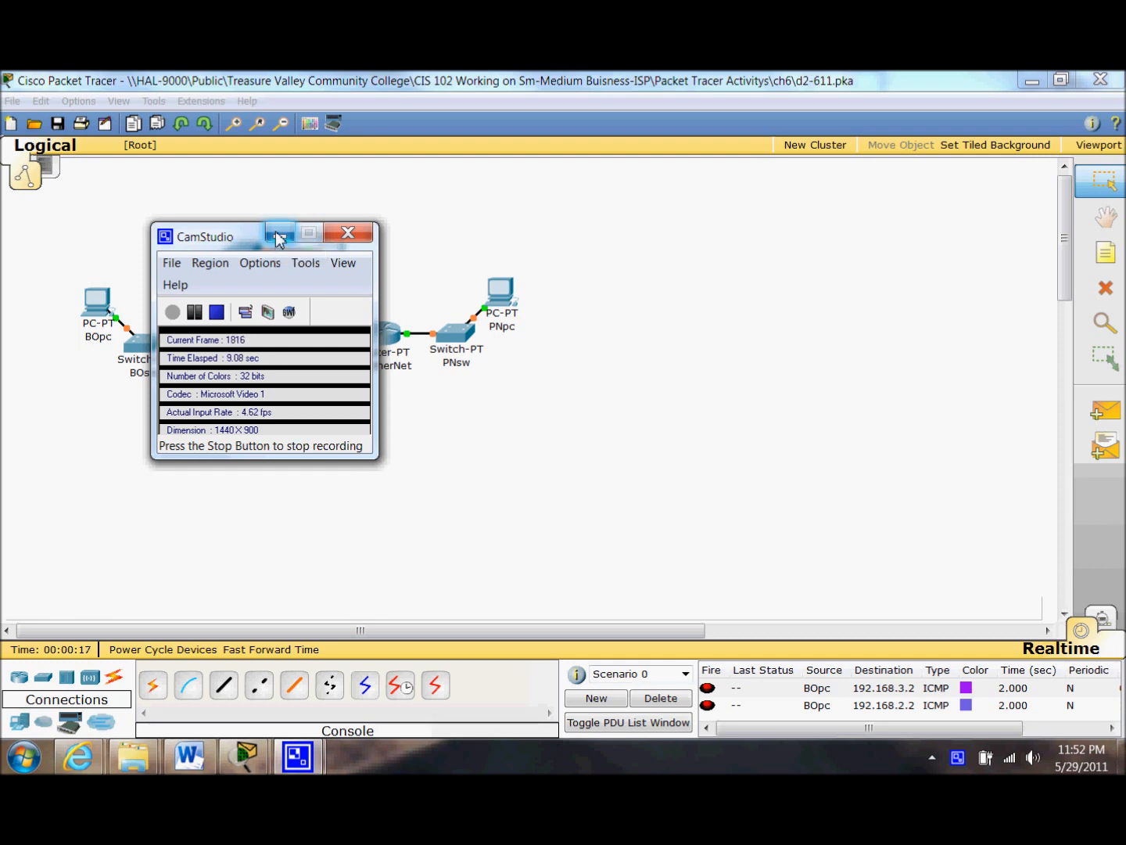
Minimize the screen recorder and open the command prompt of BOpc.
{"action": "left_click", "coordinate": [277, 234]}
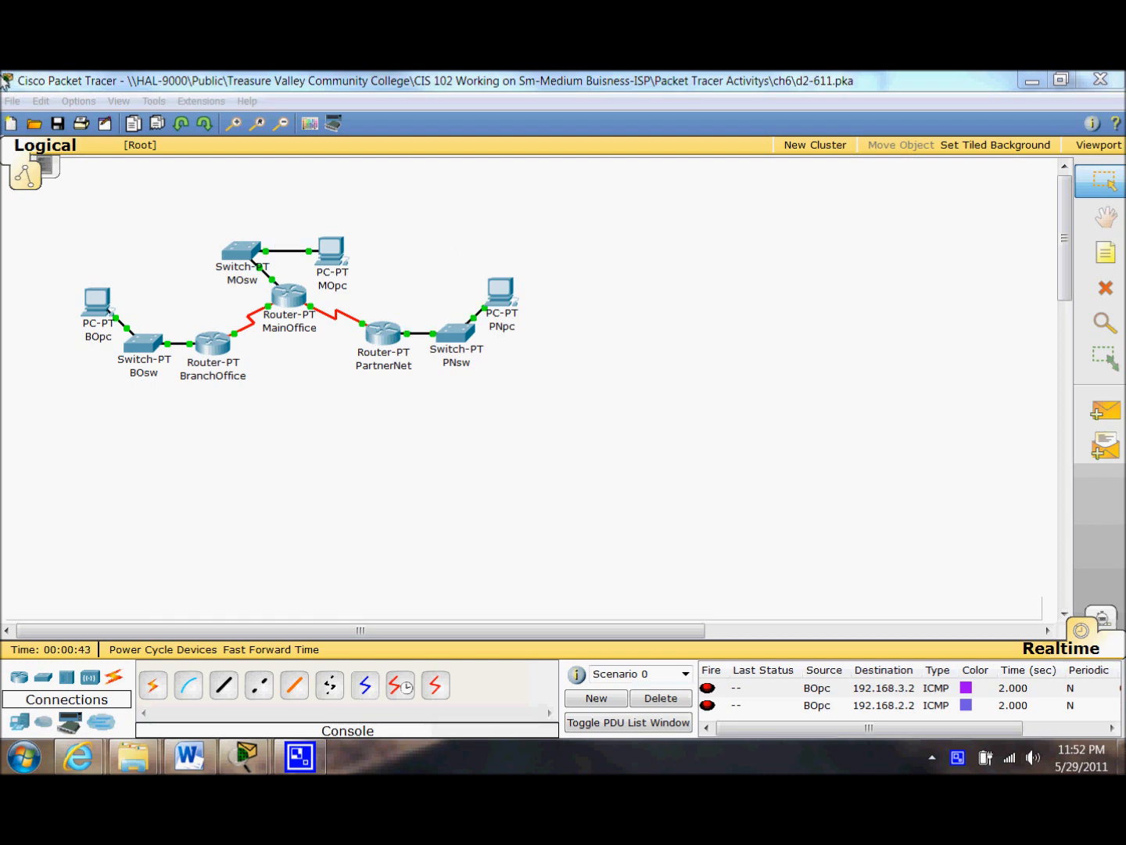
{"action": "left_click", "coordinate": [108, 303]}
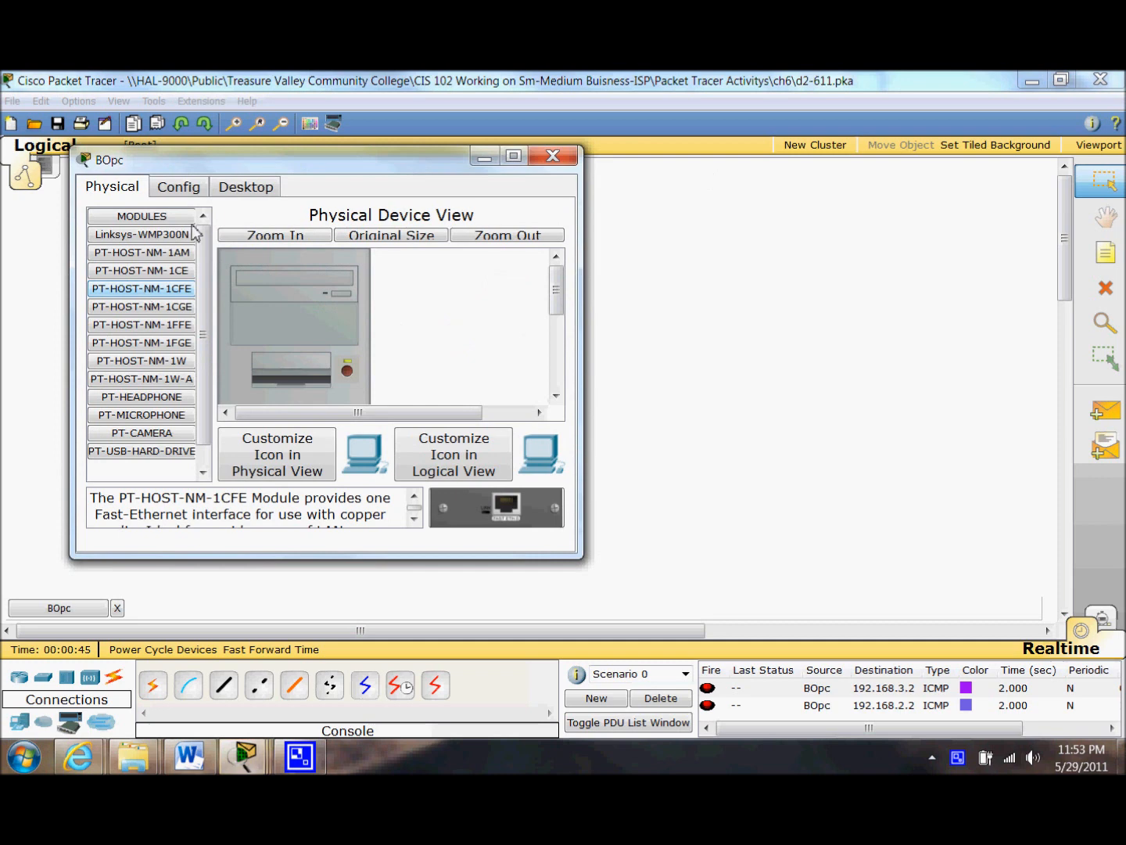
{"action": "left_click", "coordinate": [246, 186]}
{"action": "left_click", "coordinate": [410, 258]}
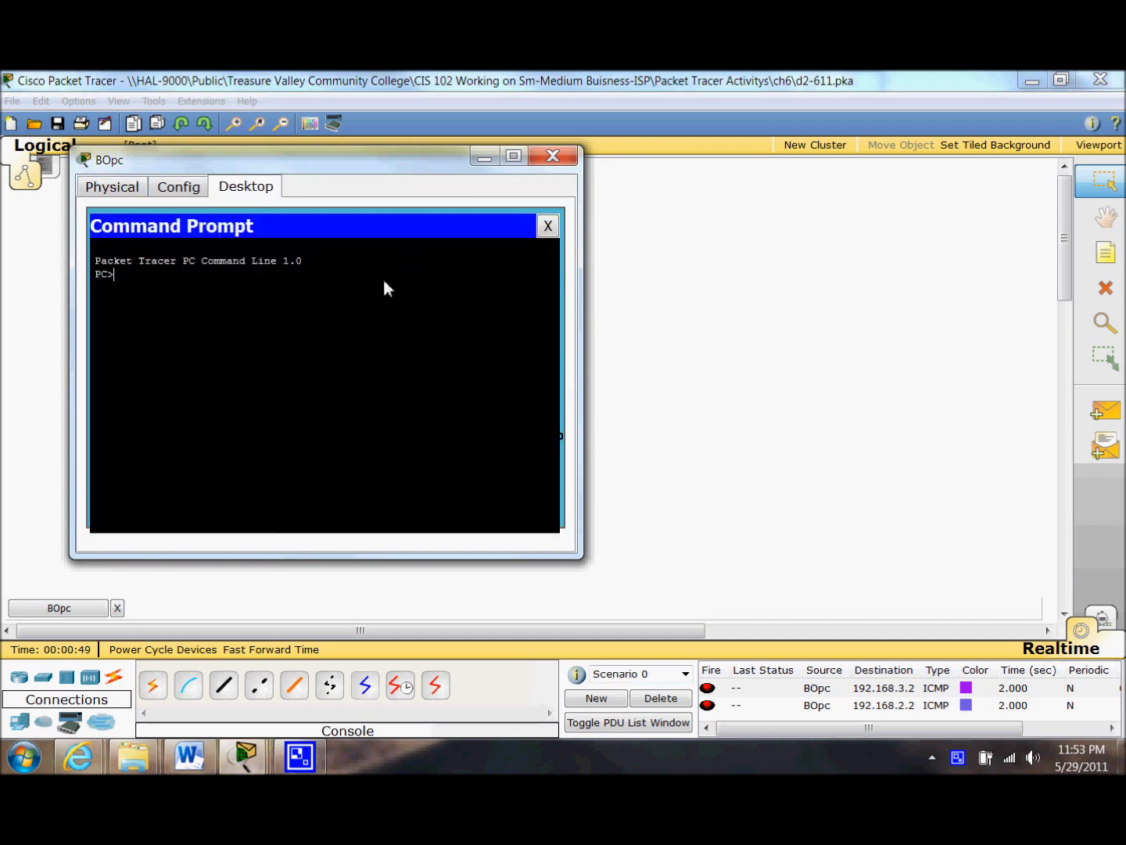
{"action": "type", "text": "ping"}
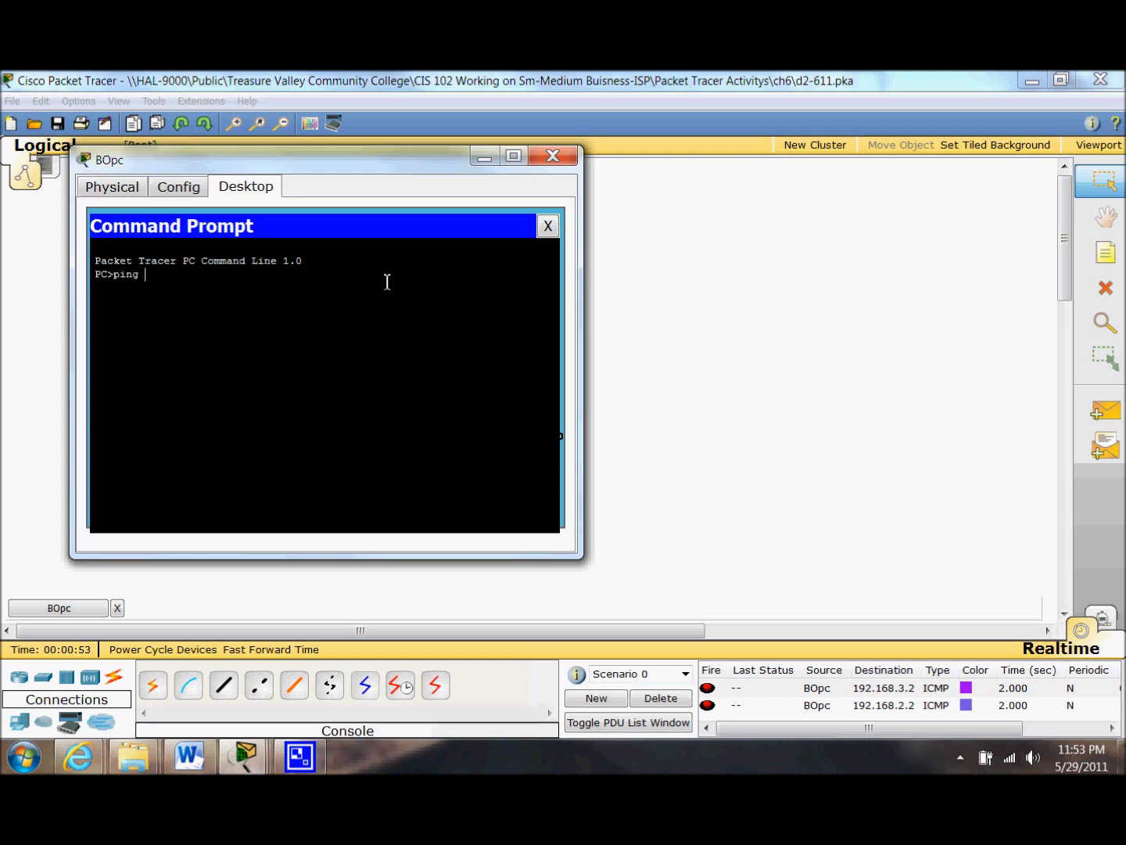
{"action": "type", "text": "192"}
{"action": "key", "text": "BackSpace"}
{"action": "key", "text": "BackSpace"}
{"action": "key", "text": "BackSpace"}
{"action": "key", "text": "BackSpace"}
{"action": "key", "text": "BackSpace"}
{"action": "key", "text": "BackSpace"}
{"action": "key", "text": "BackSpace"}
{"action": "key", "text": "BackSpace"}
Display BOpc's IP configuration with ipconfig and ping its own address, 192.168.1.2.
{"action": "type", "text": "ipconfig"}
{"action": "key", "text": "Return"}
{"action": "type", "text": "p"}
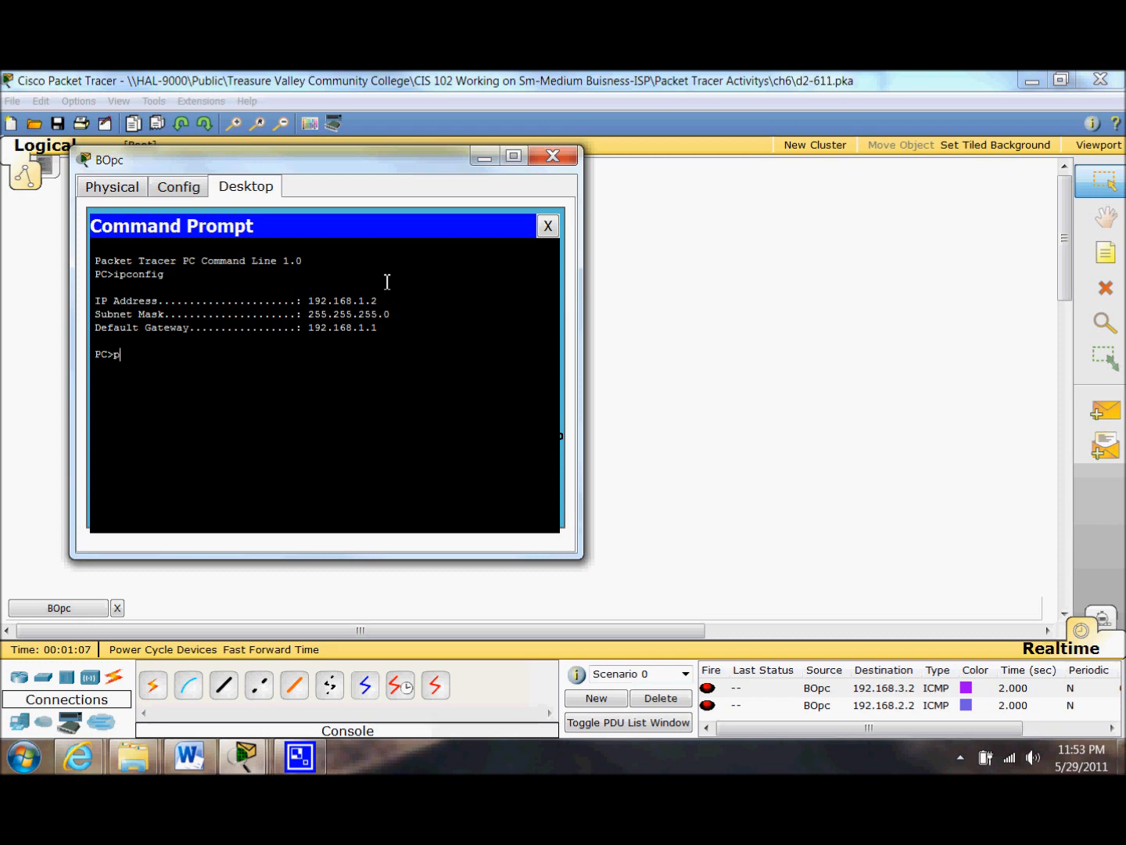
{"action": "type", "text": "ing 192.168.1.2"}
{"action": "key", "text": "Return"}
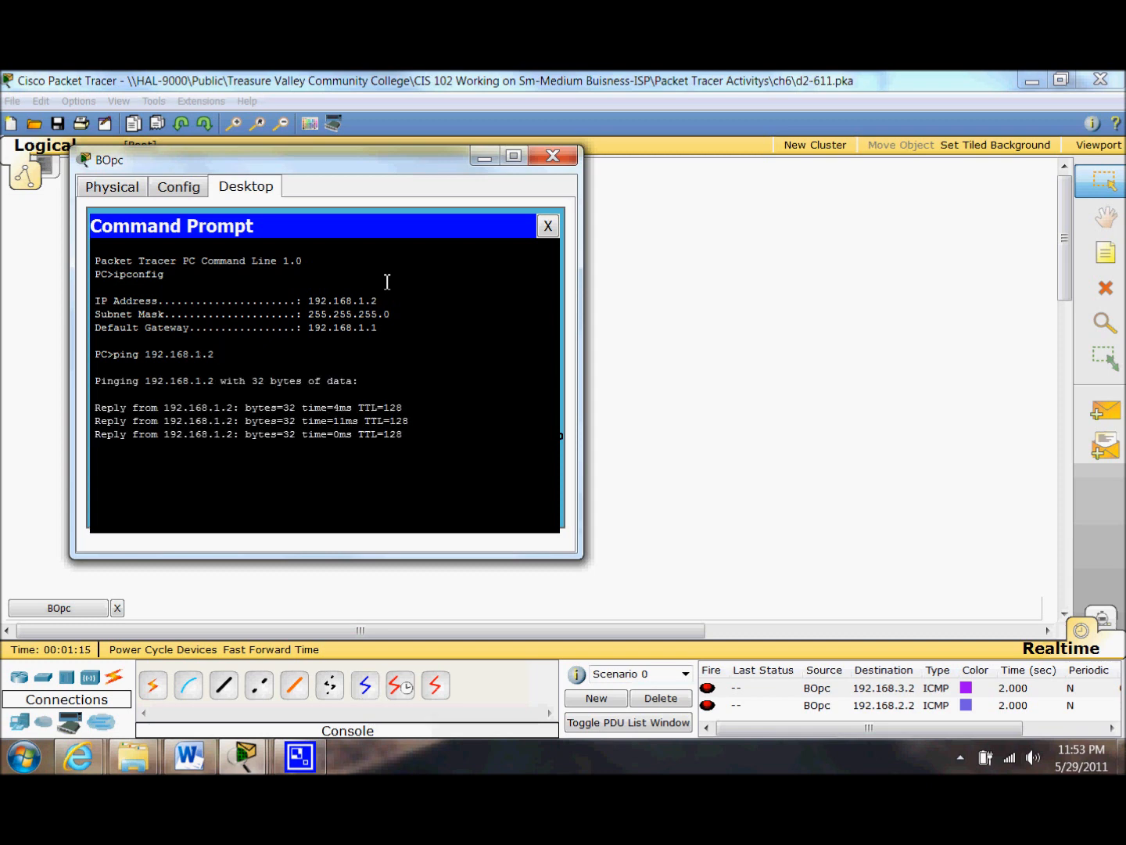
Ping the subnet mask address 255.255.255.0 from BOpc.
{"action": "type", "text": "pin"}
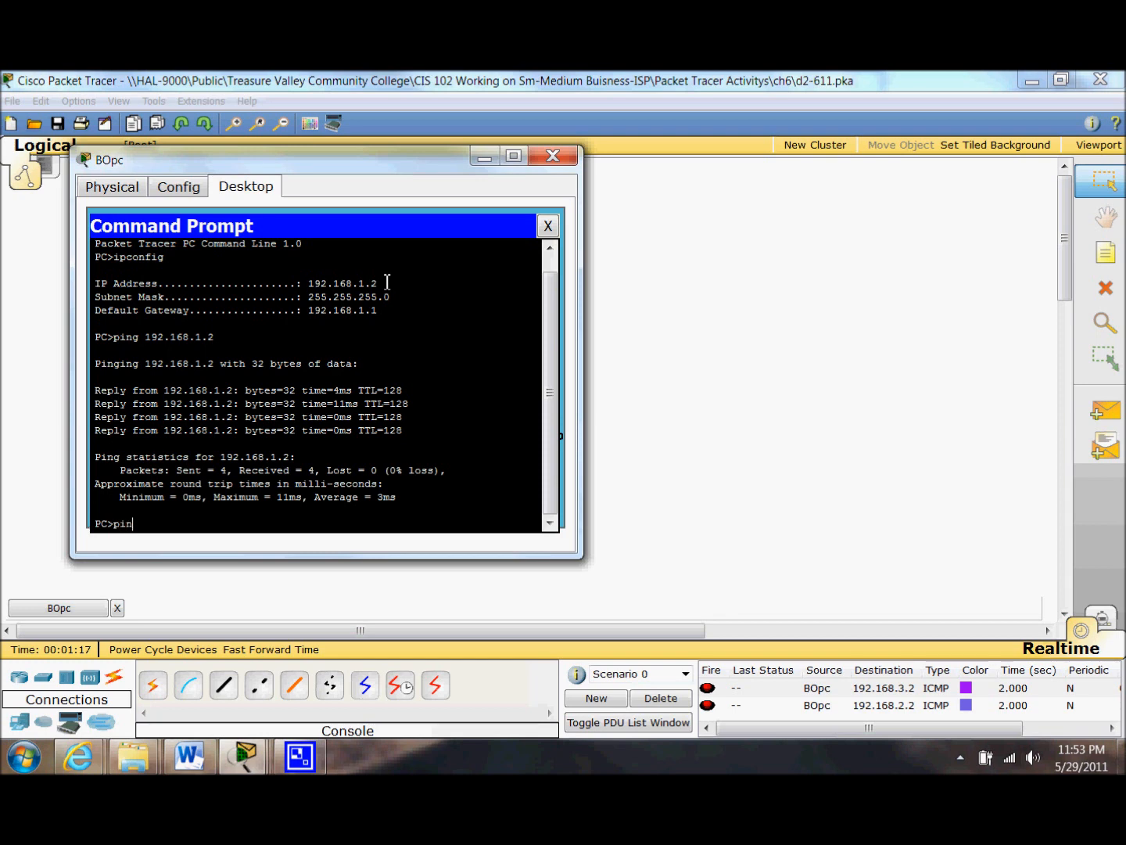
{"action": "type", "text": "g 255.255.255.0"}
{"action": "key", "text": "Return"}
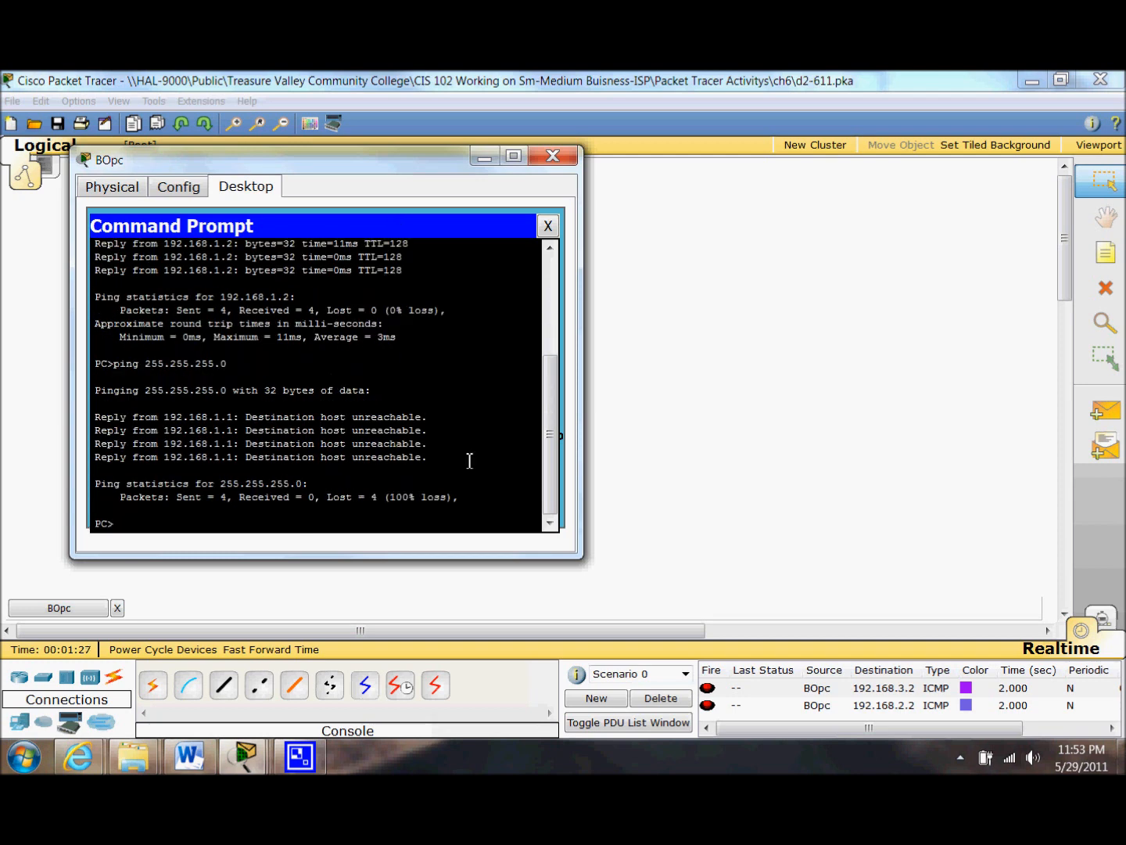
Copy the default gateway address from the ipconfig output, ping 192.168.1.1 with it, and close the BOpc window.
{"action": "left_click_drag", "start_coordinate": [543, 445], "coordinate": [370, 334]}
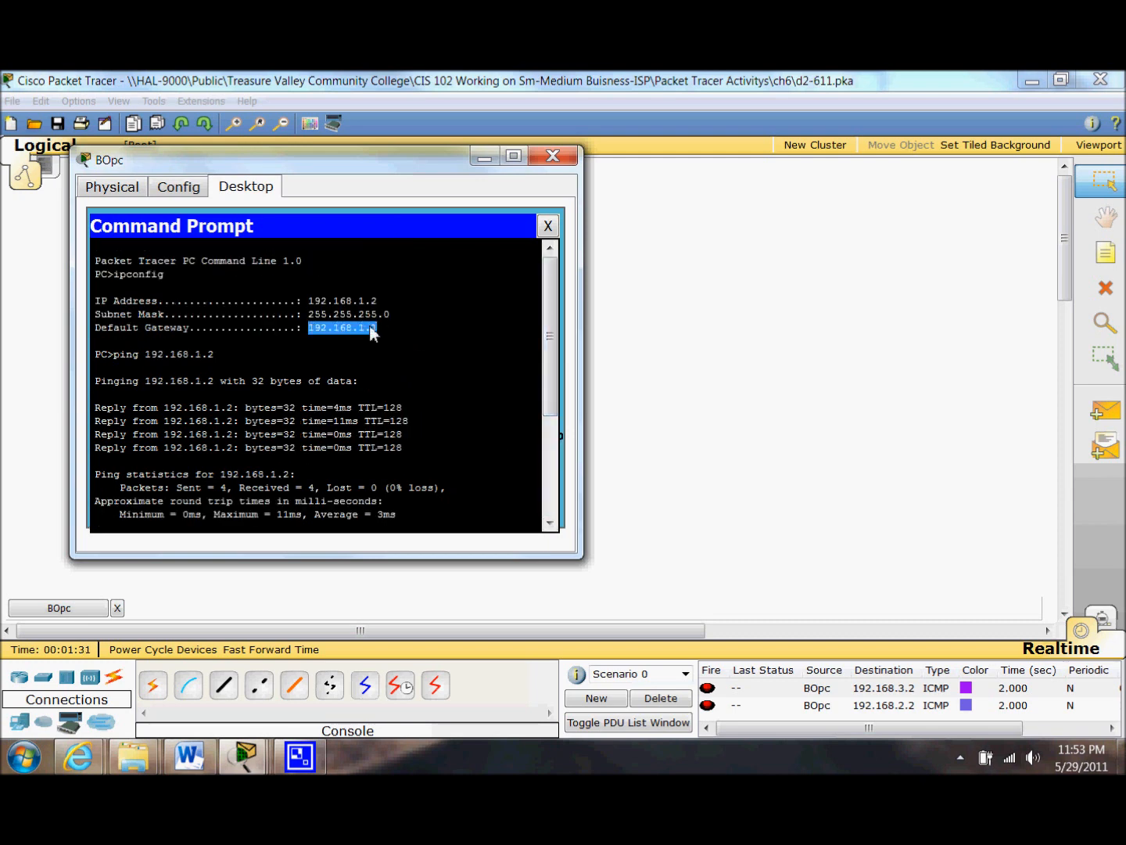
{"action": "right_click", "coordinate": [370, 327]}
{"action": "left_click", "coordinate": [390, 339]}
{"action": "left_click", "coordinate": [271, 505]}
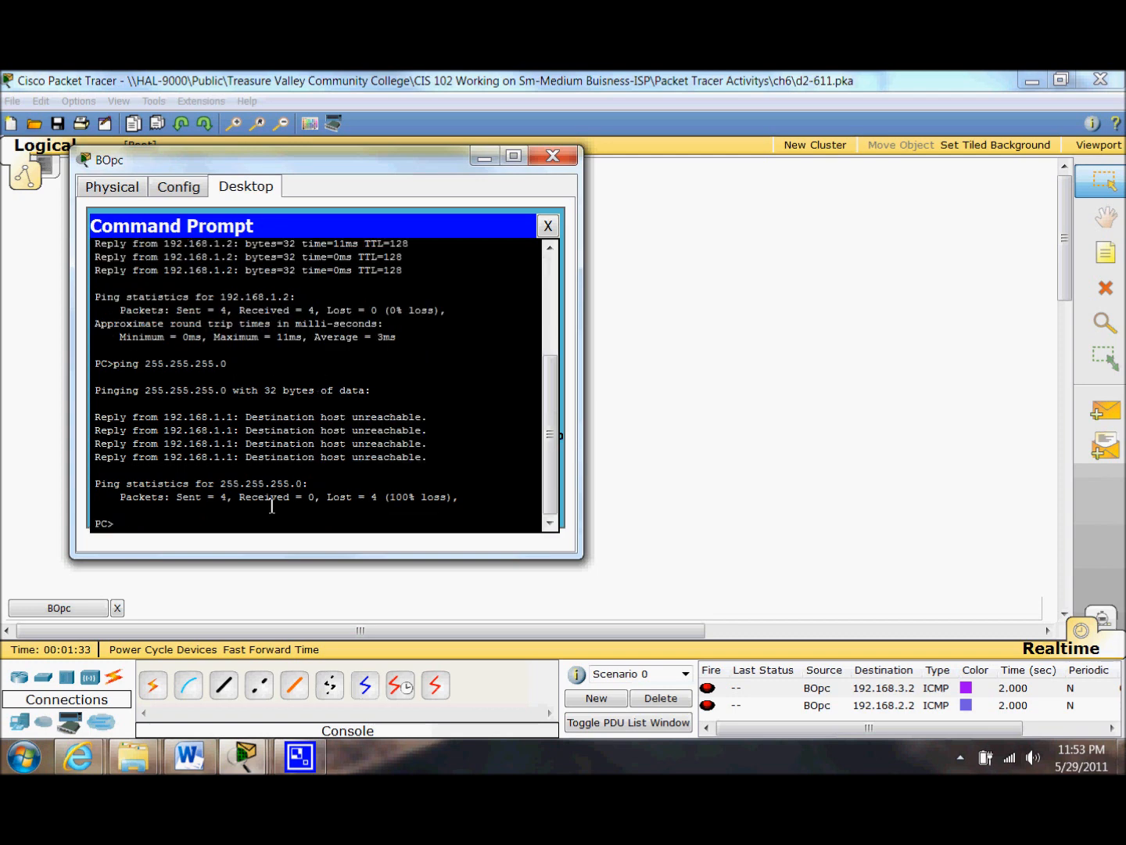
{"action": "type", "text": "ping"}
{"action": "right_click", "coordinate": [151, 529]}
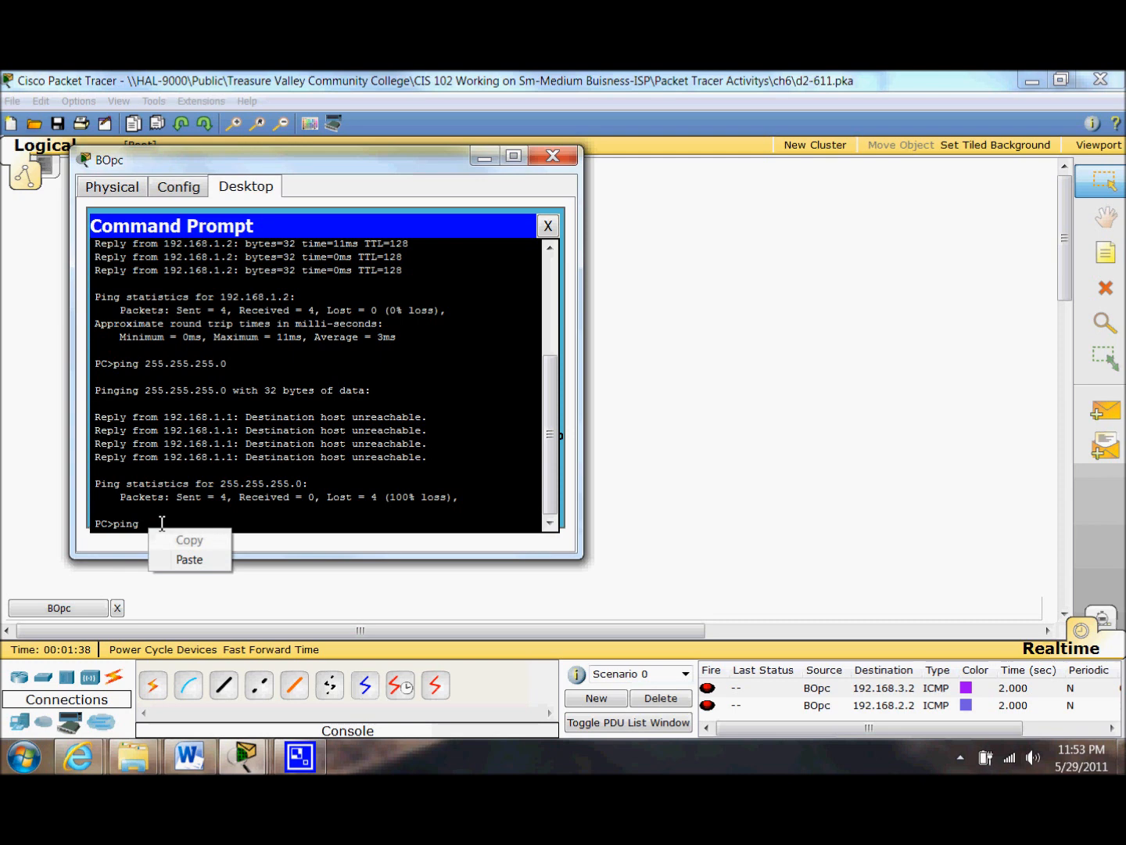
{"action": "left_click", "coordinate": [186, 561]}
{"action": "key", "text": "Return"}
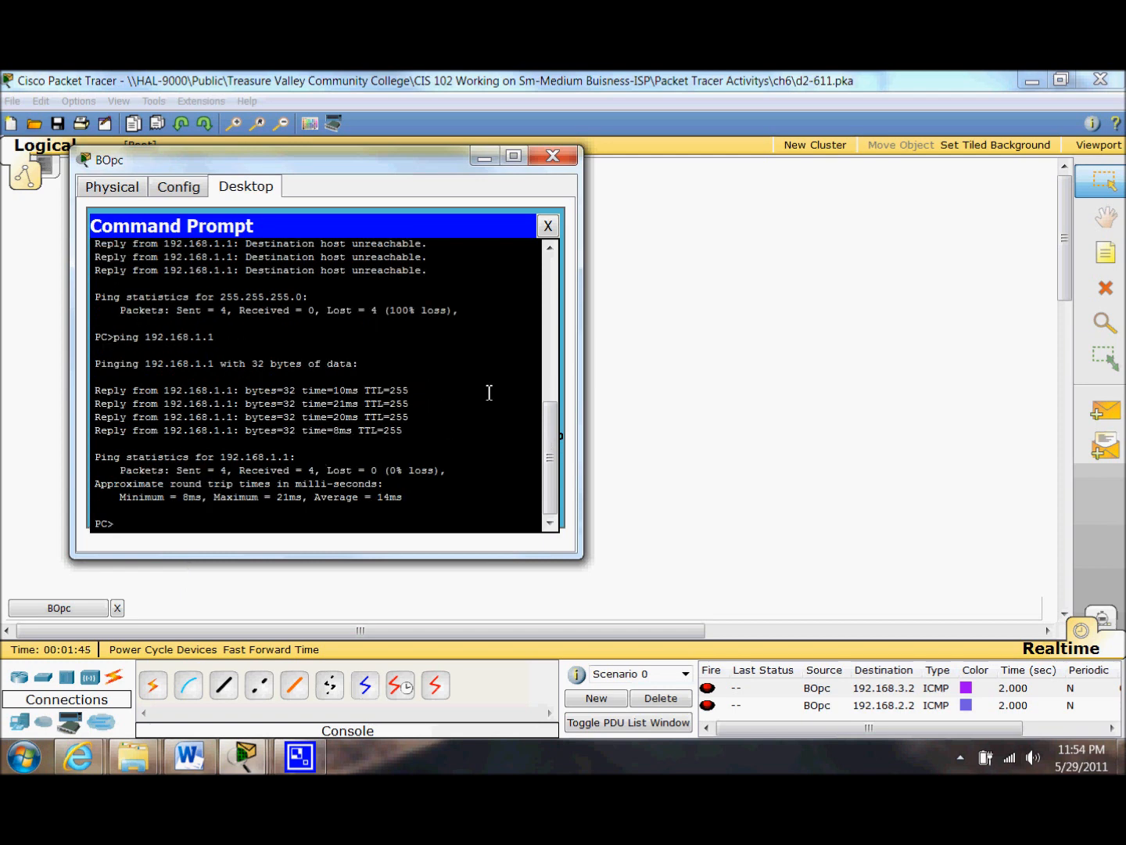
{"action": "left_click_drag", "start_coordinate": [545, 447], "coordinate": [554, 266]}
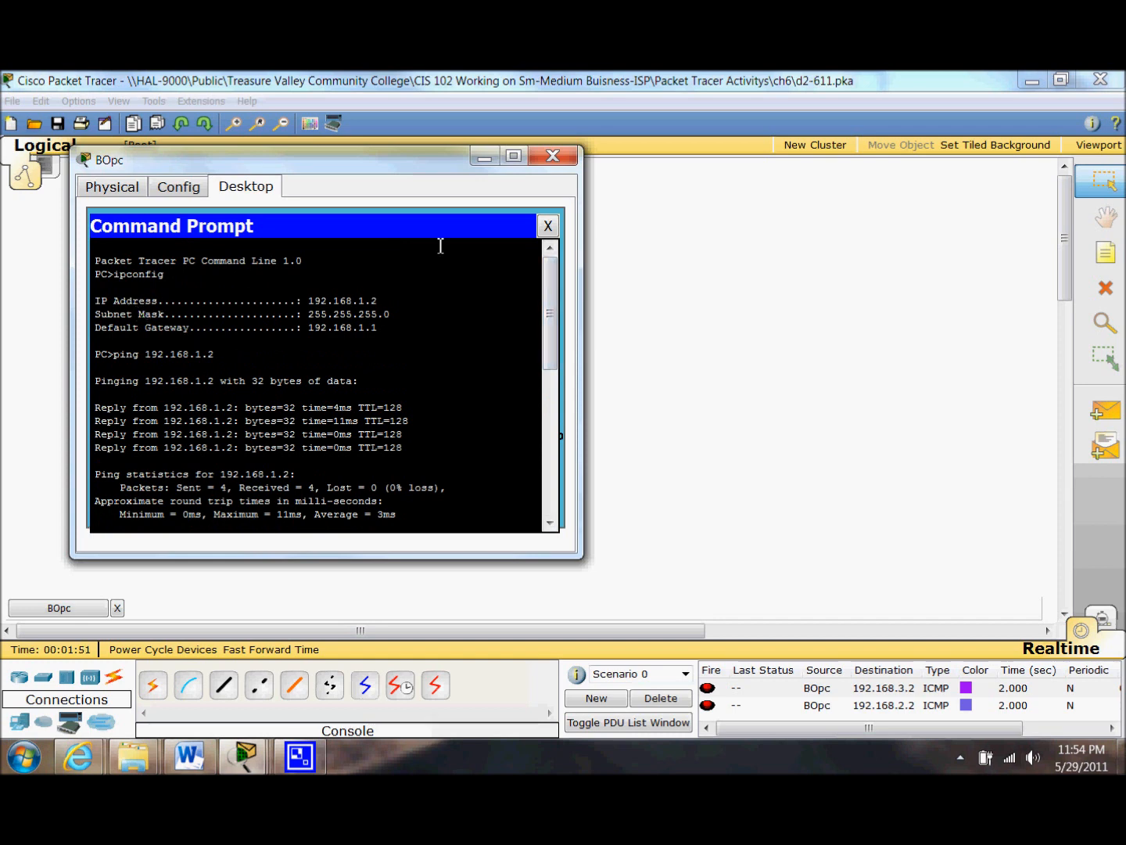
{"action": "left_click", "coordinate": [553, 158]}
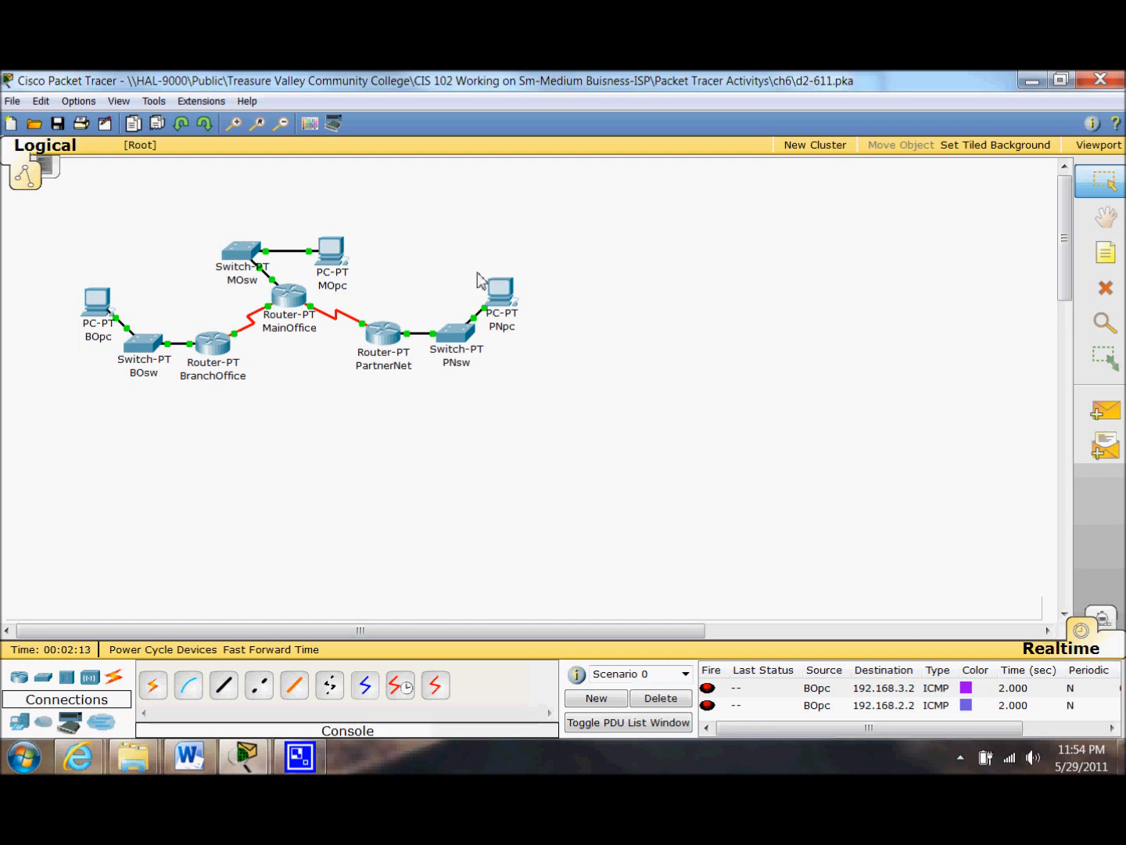
Reopen BOpc's command prompt, ping the gateway 192.168.1.1 again, review the output and close the device window.
{"action": "double_click", "coordinate": [96, 299]}
{"action": "left_click", "coordinate": [468, 304]}
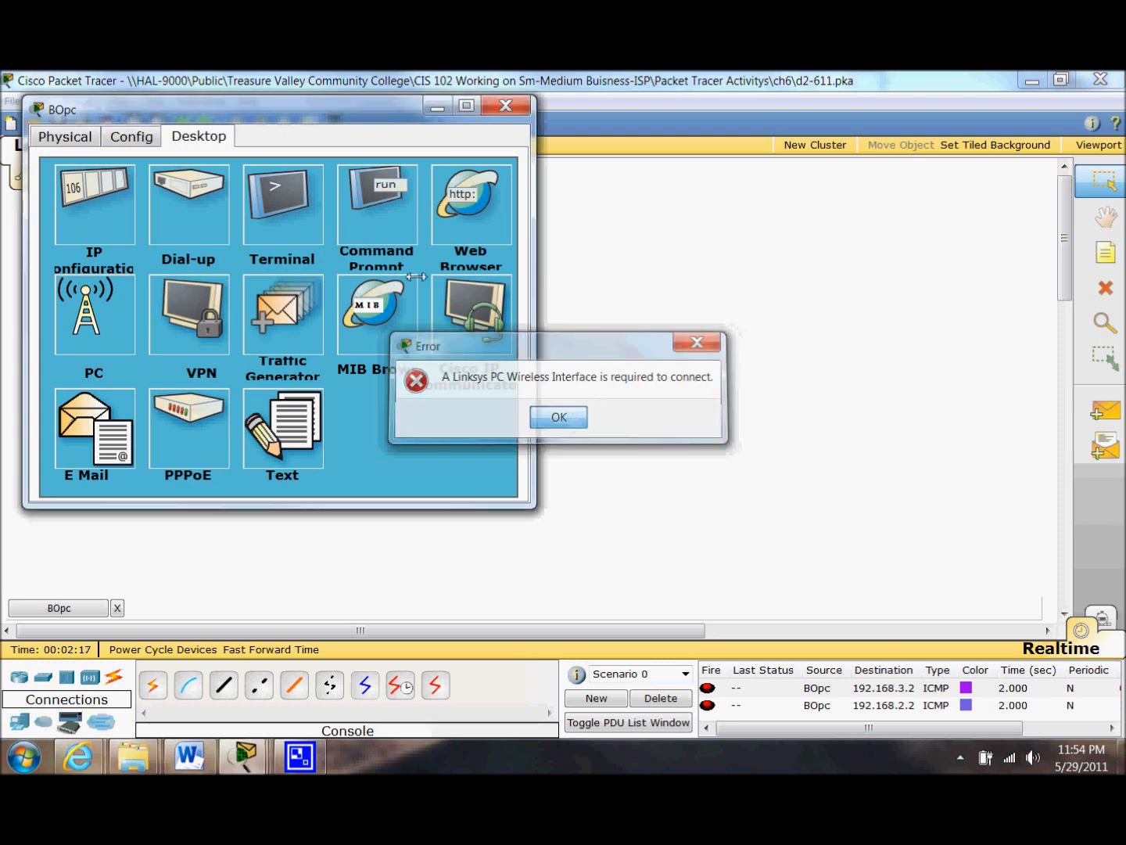
{"action": "left_click", "coordinate": [558, 417]}
{"action": "left_click", "coordinate": [365, 220]}
{"action": "type", "text": "pinb"}
{"action": "key", "text": "BackSpace"}
{"action": "type", "text": "g"}
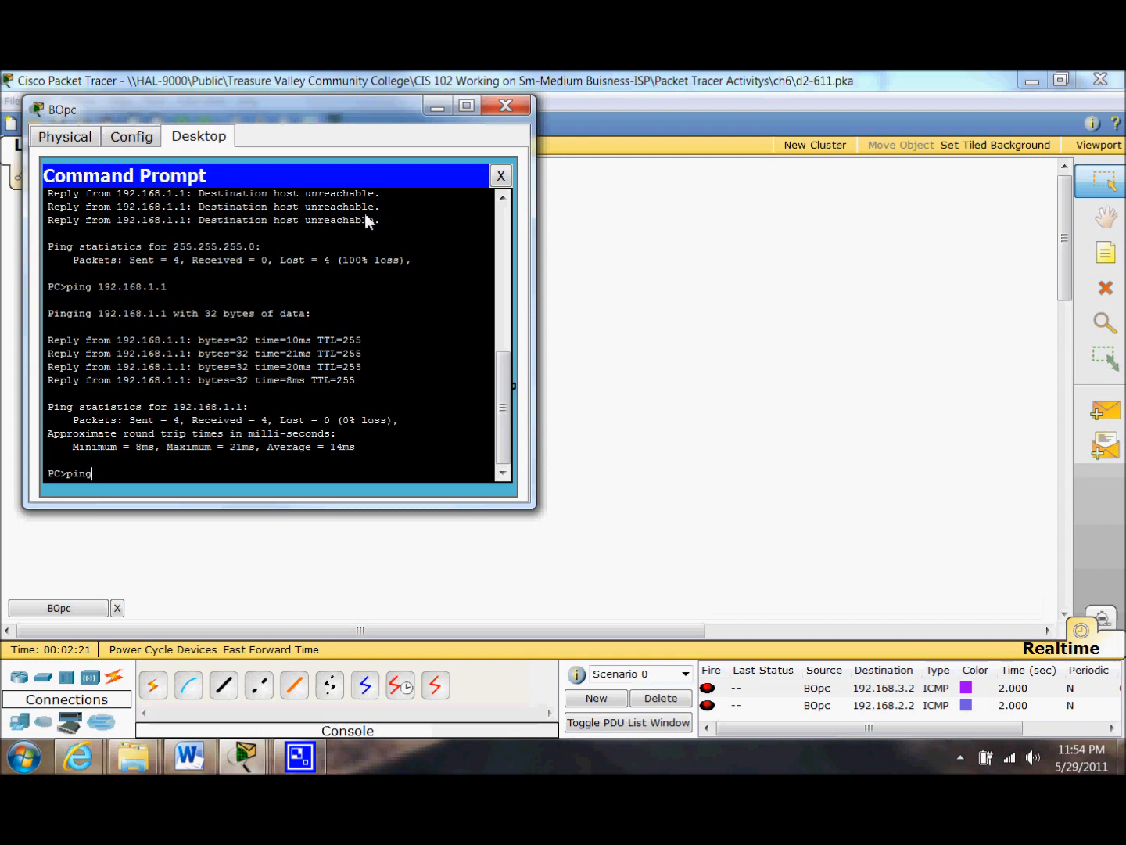
{"action": "type", "text": " 192.168.1.1"}
{"action": "key", "text": "Return"}
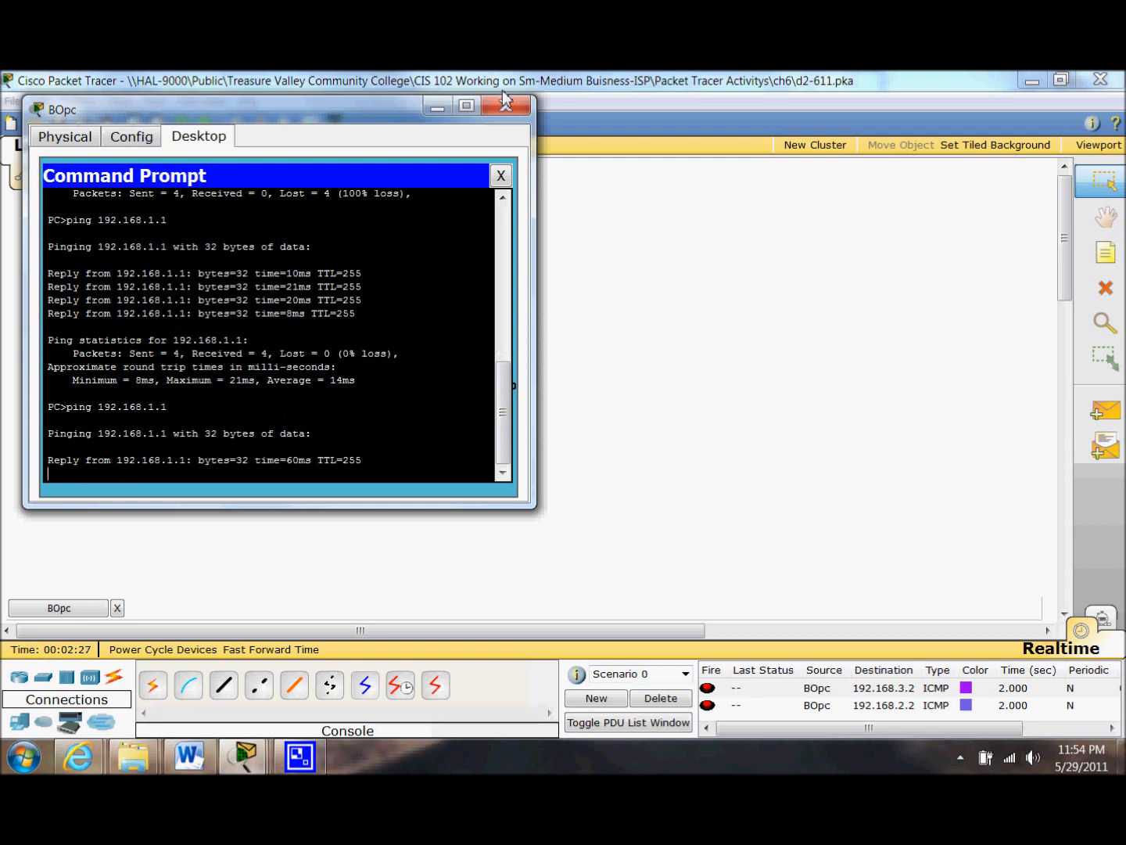
{"action": "left_click_drag", "start_coordinate": [507, 398], "coordinate": [506, 197]}
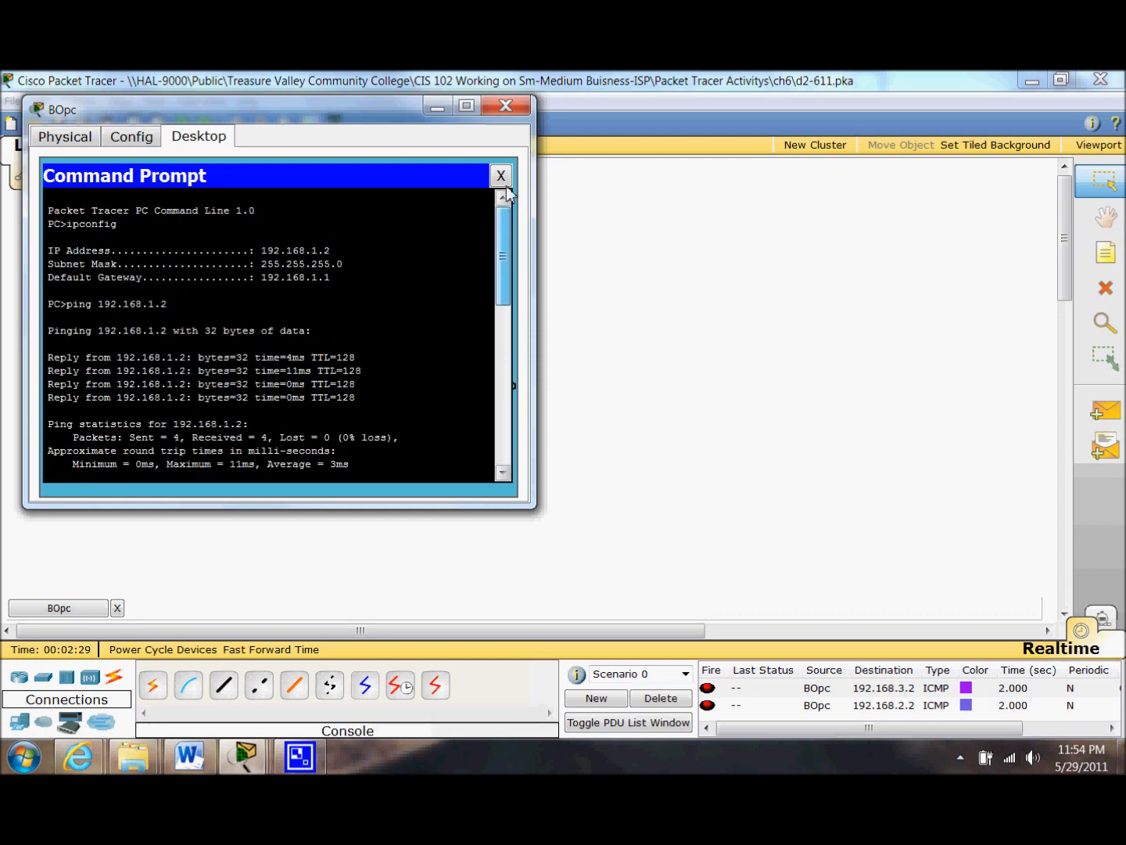
{"action": "mouse_move", "coordinate": [503, 389]}
{"action": "left_mouse_down"}
{"action": "mouse_move", "coordinate": [503, 178]}
{"action": "mouse_move", "coordinate": [500, 385]}
{"action": "left_mouse_up"}
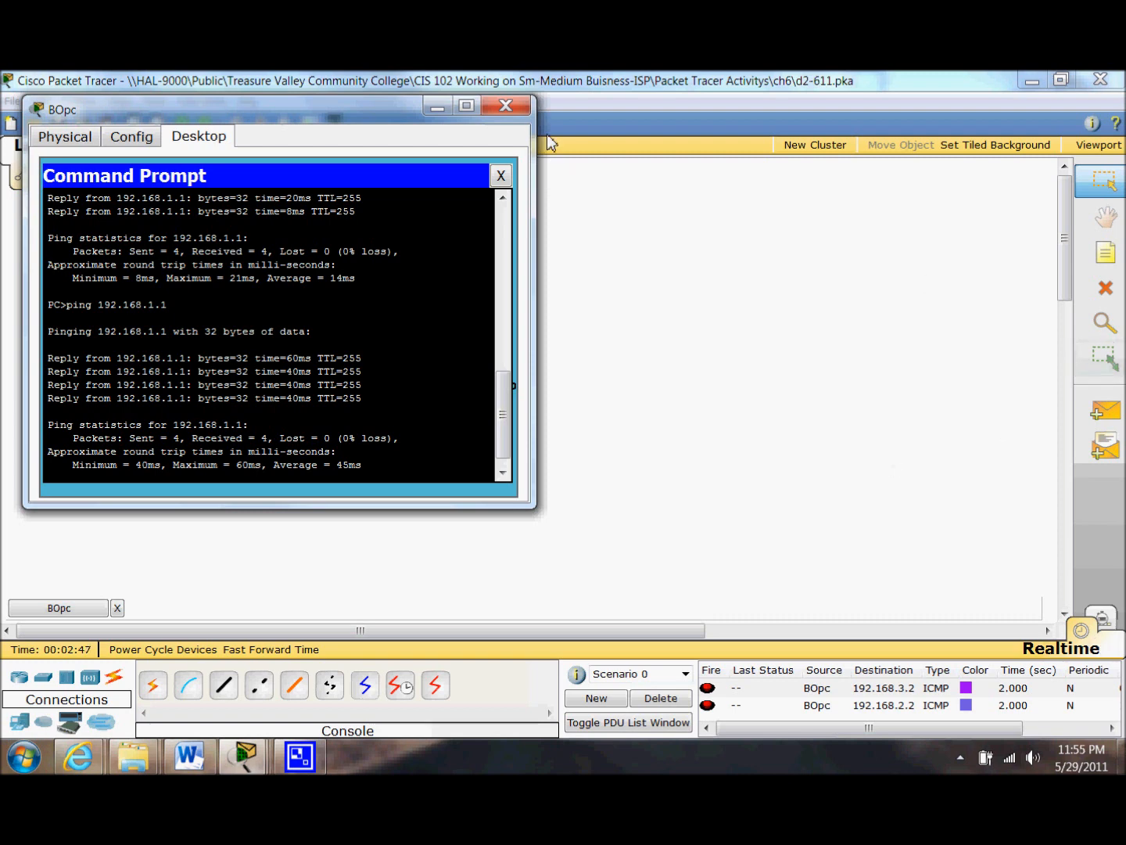
{"action": "left_click", "coordinate": [506, 106]}
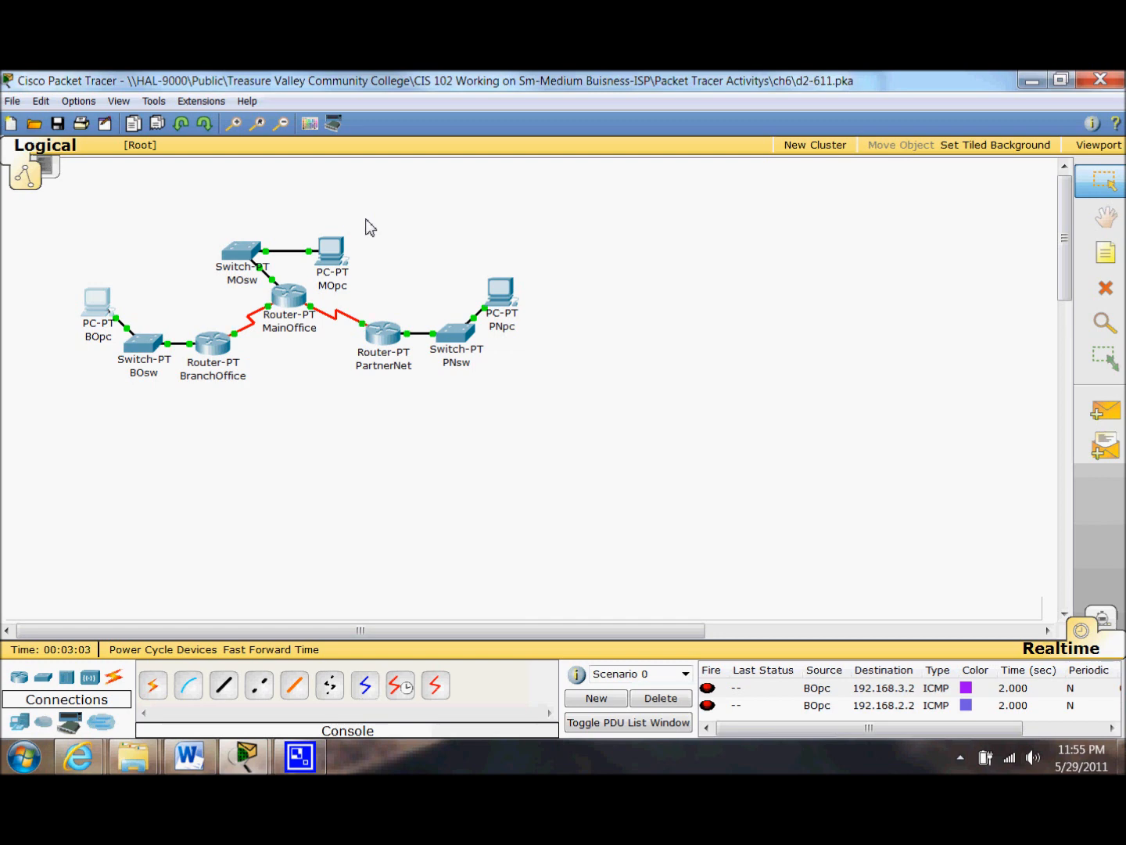
Open the command prompt of PNpc and display its IP configuration with ipconfig.
{"action": "left_click", "coordinate": [338, 250]}
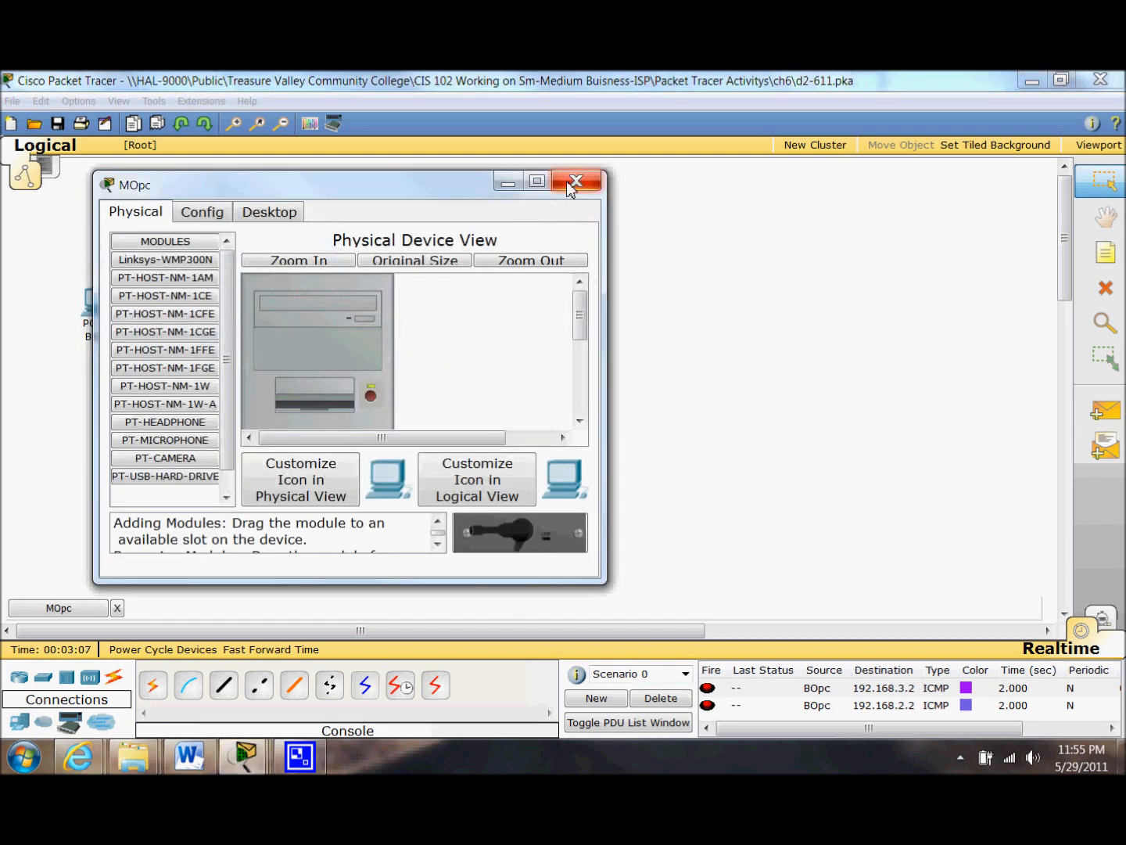
{"action": "left_click", "coordinate": [571, 184]}
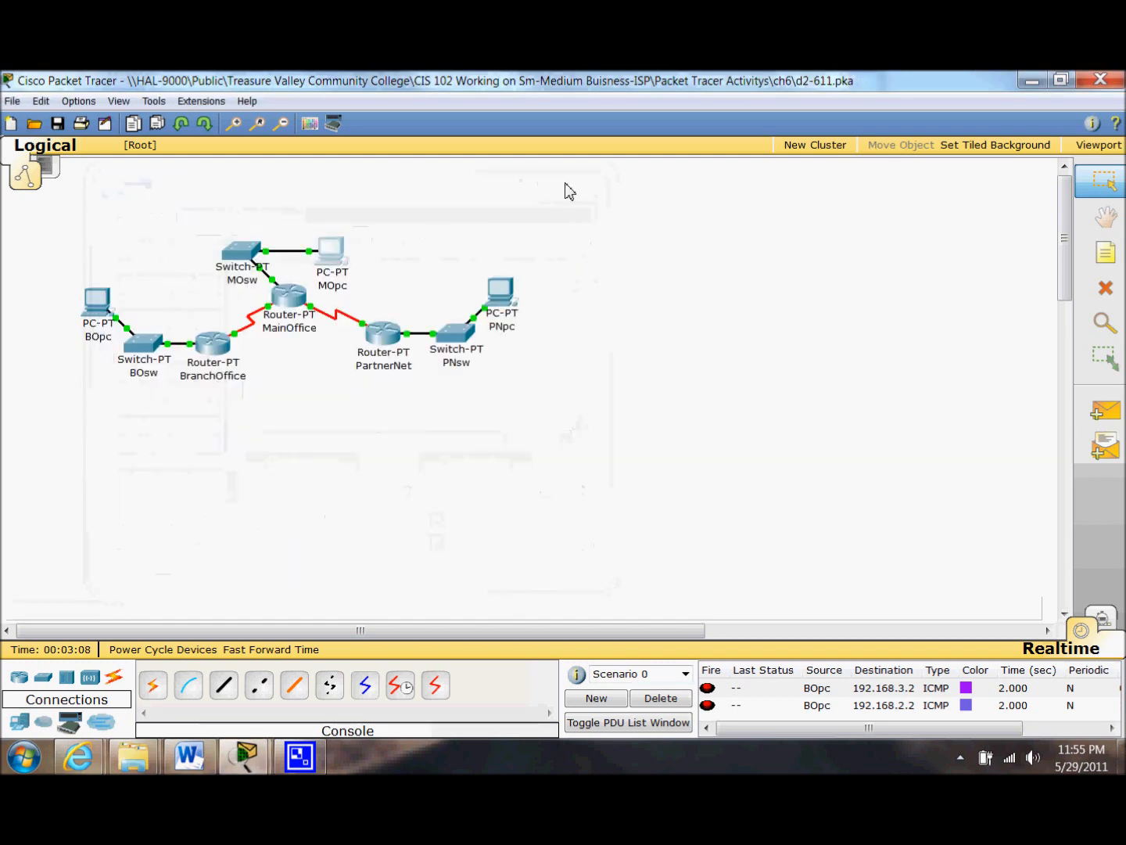
{"action": "left_click", "coordinate": [504, 302]}
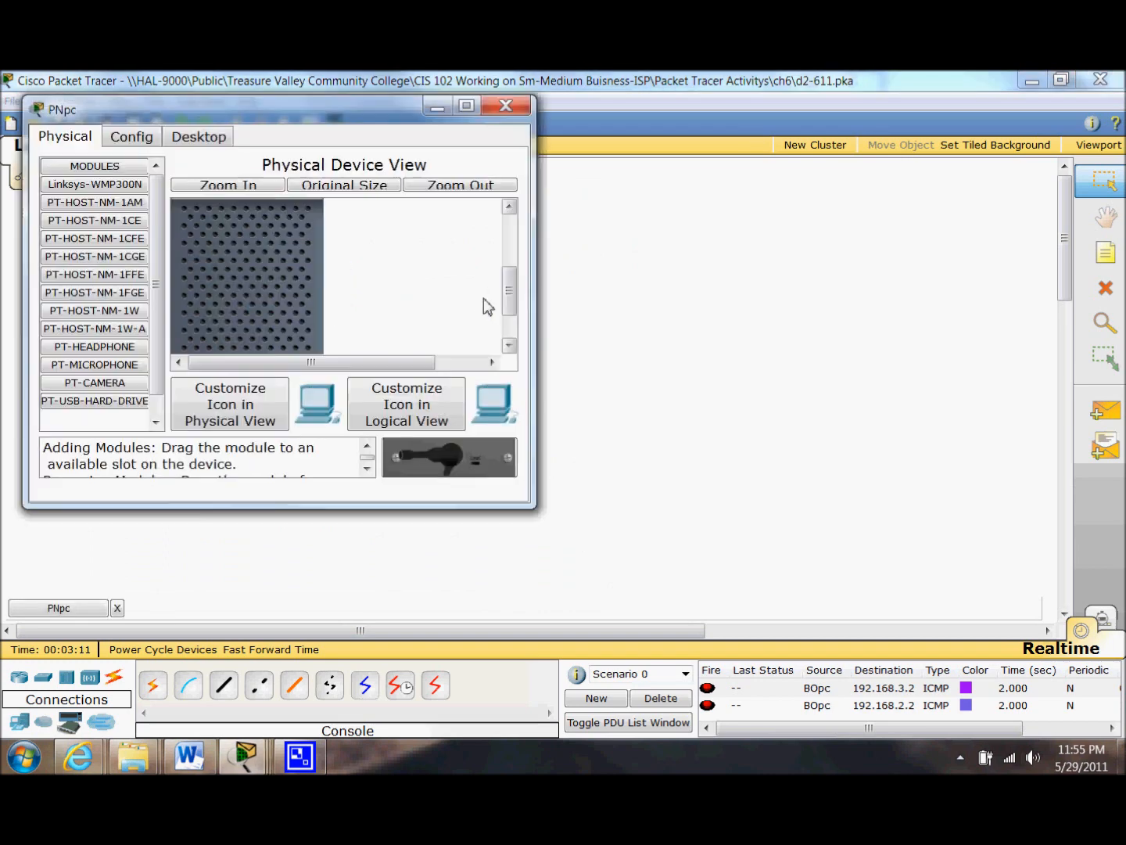
{"action": "left_click", "coordinate": [210, 144]}
{"action": "left_click", "coordinate": [375, 226]}
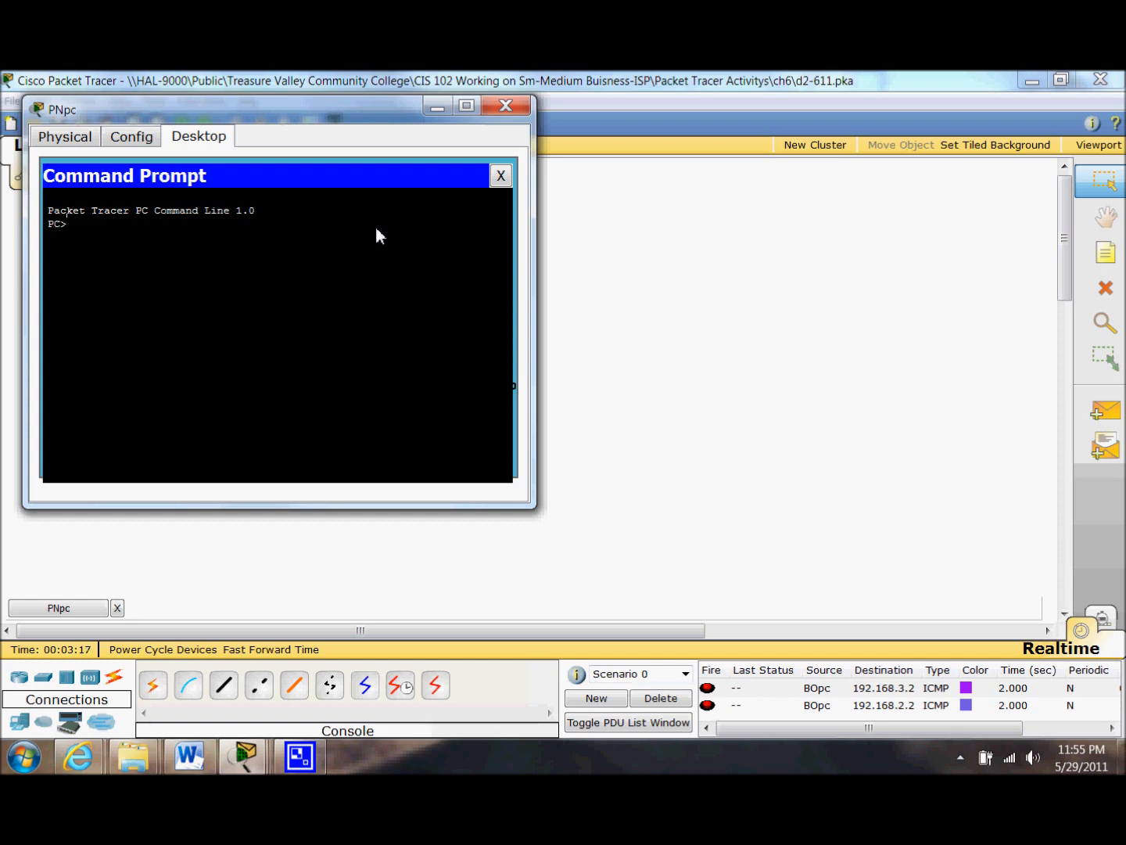
{"action": "type", "text": "ipconfig"}
{"action": "key", "text": "Return"}
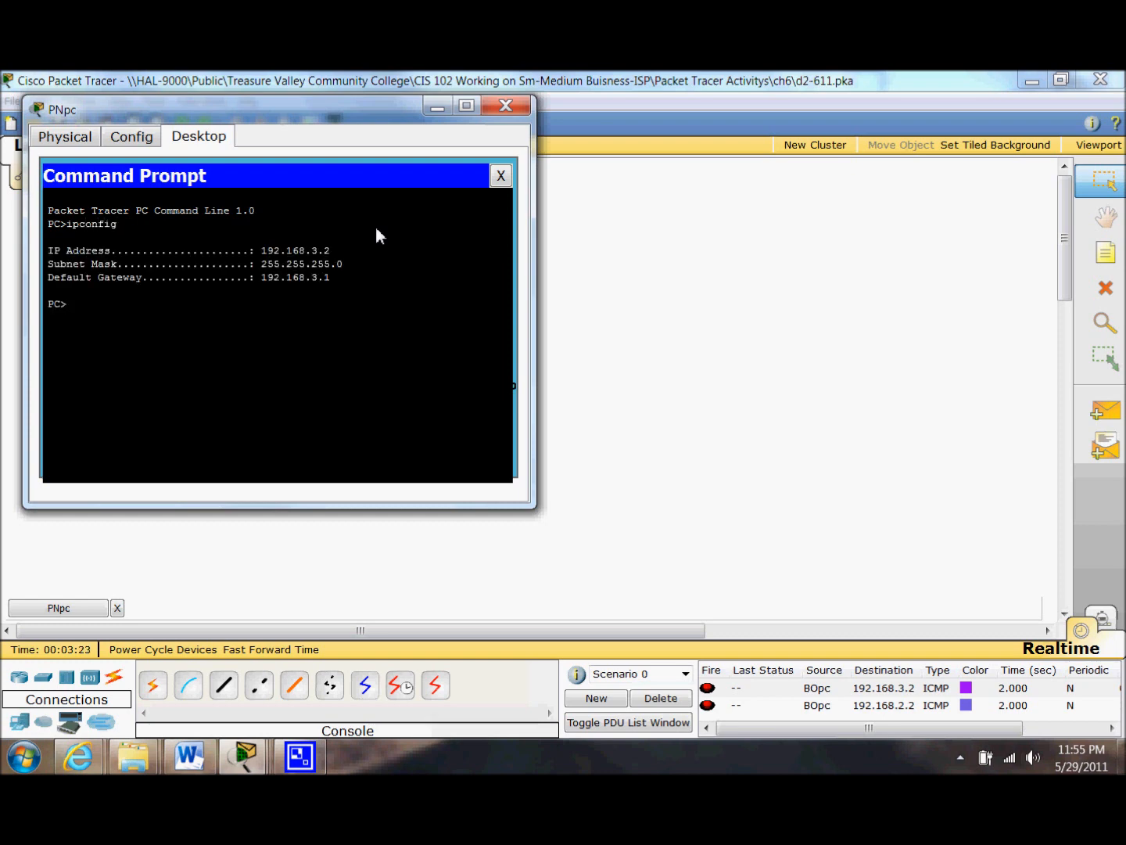
Ping PNpc's own address, 192.168.3.2, and close its device window.
{"action": "type", "text": "ping 192.168.3.2"}
{"action": "key", "text": "Return"}
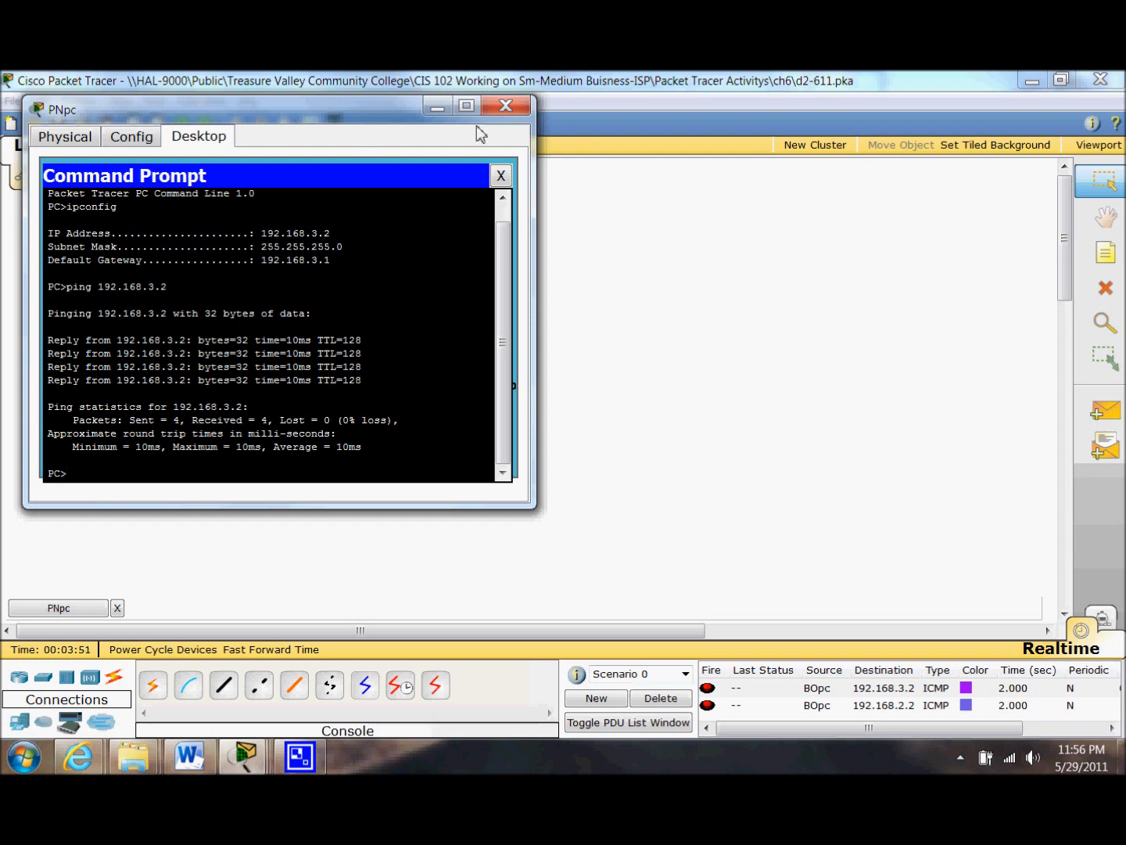
{"action": "left_click", "coordinate": [502, 107]}
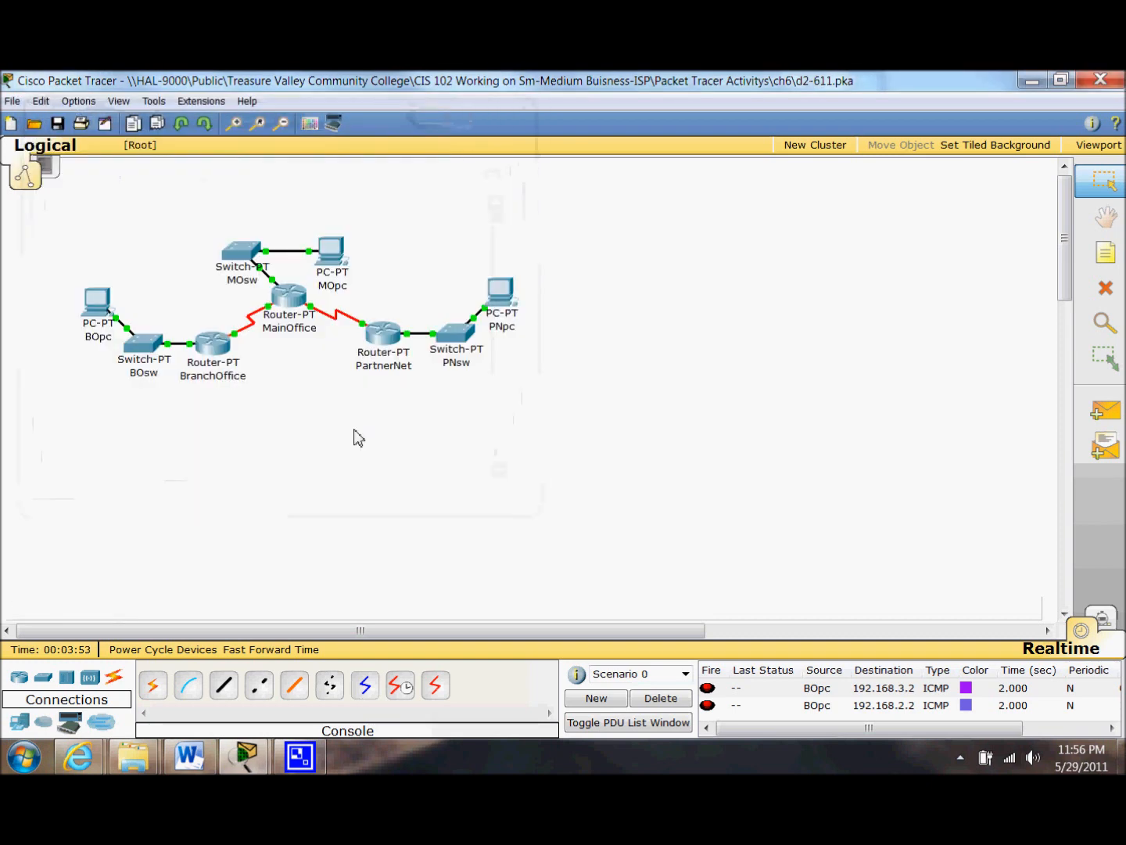
Open the command prompt of MOpc and display its IP configuration with ipconfig.
{"action": "left_click", "coordinate": [332, 249]}
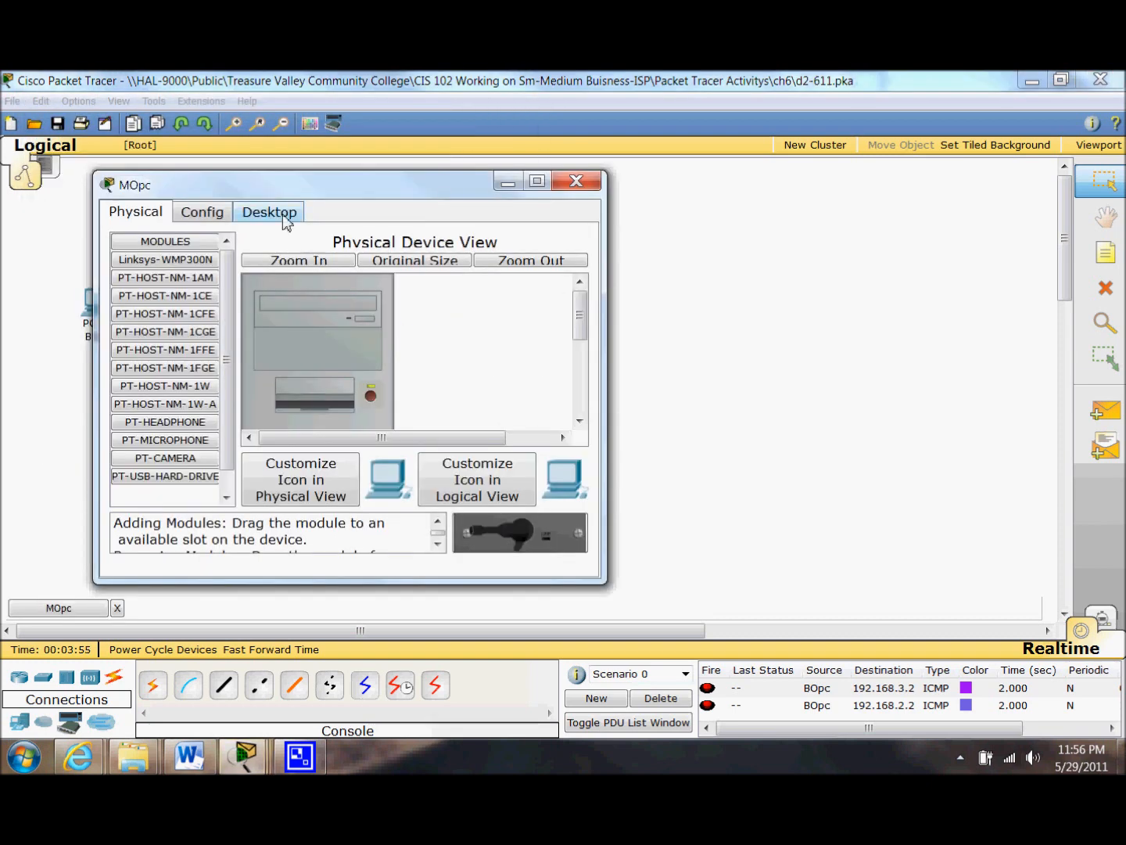
{"action": "left_click", "coordinate": [269, 211]}
{"action": "left_click", "coordinate": [434, 293]}
{"action": "type", "text": "ipconfig"}
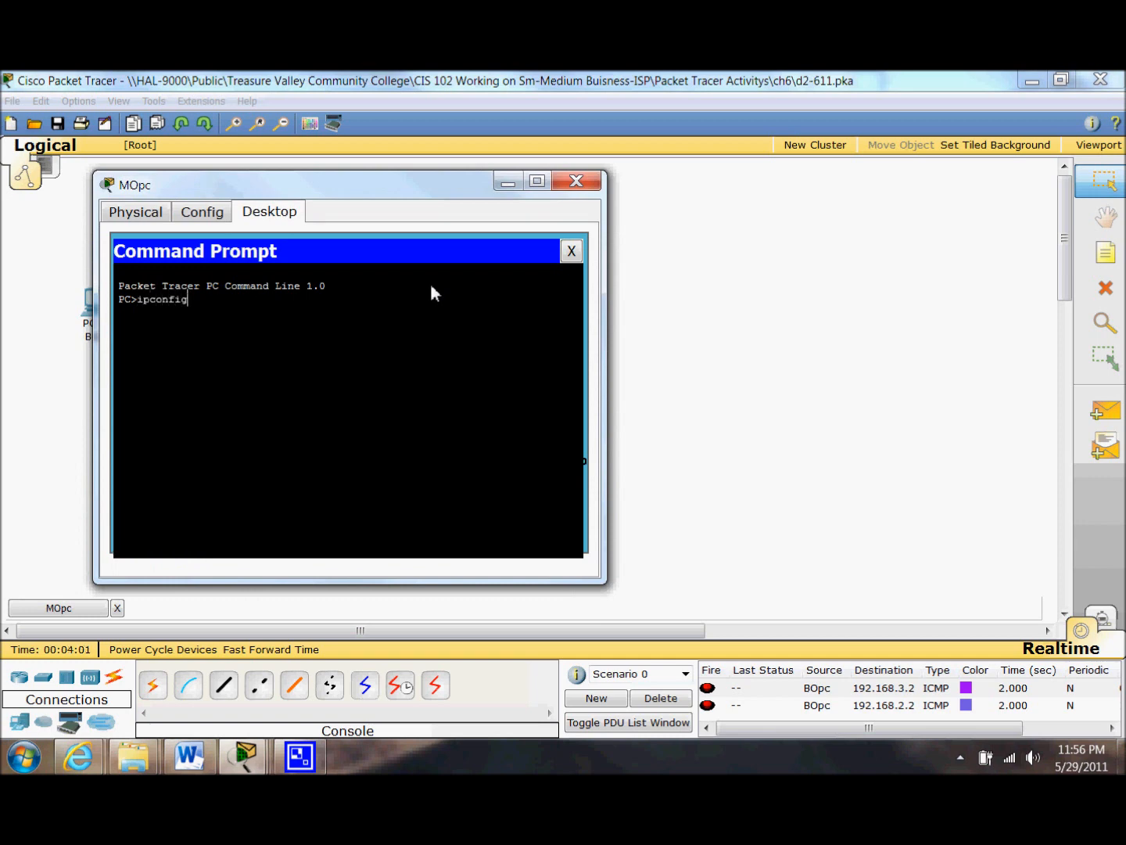
{"action": "key", "text": "Return"}
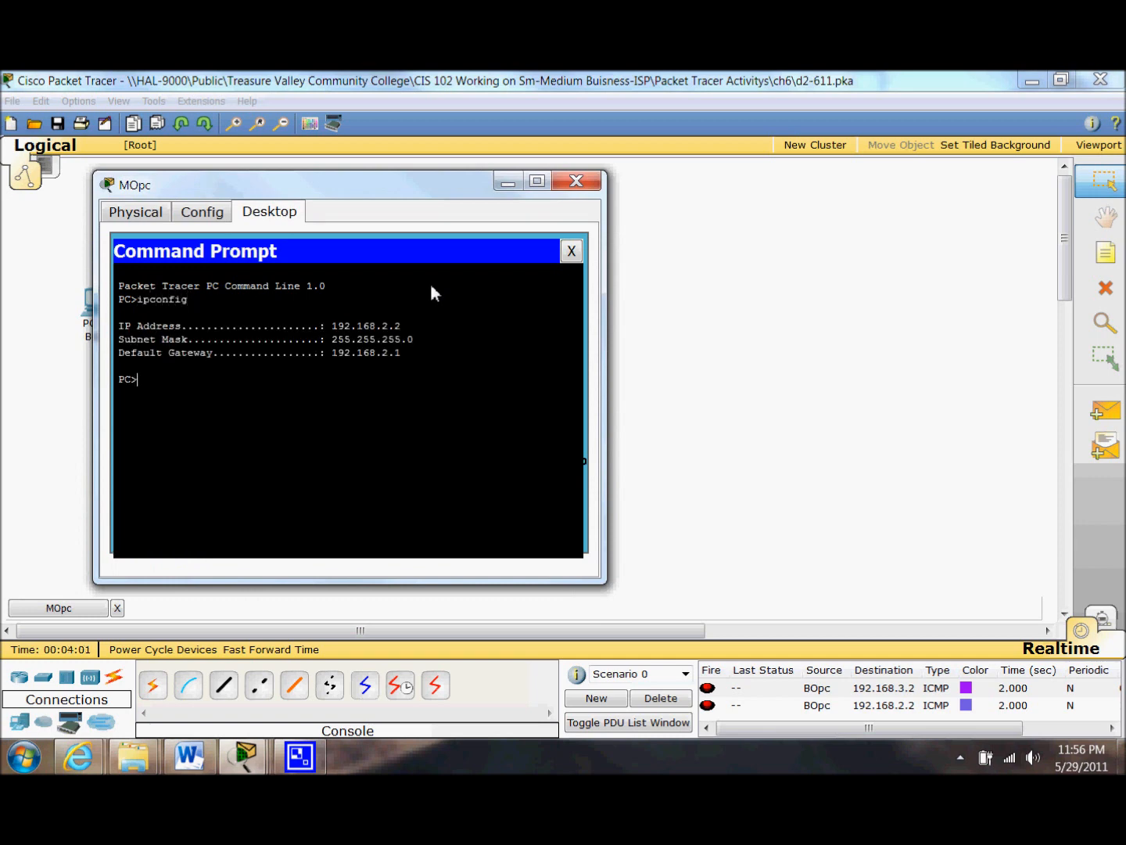
Ping MOpc's own address, 192.168.2.2, and close its device window.
{"action": "type", "text": "ping 192.168.2.2"}
{"action": "key", "text": "Return"}
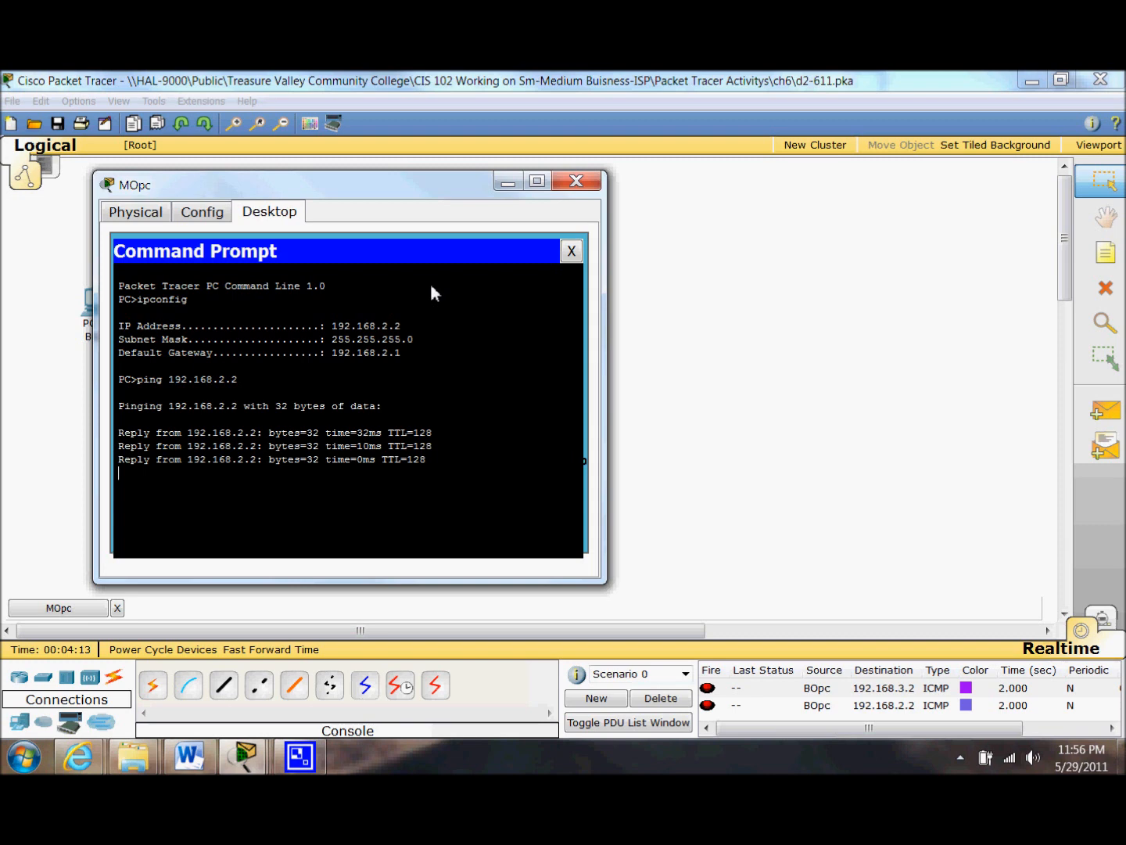
{"action": "left_click", "coordinate": [564, 184]}
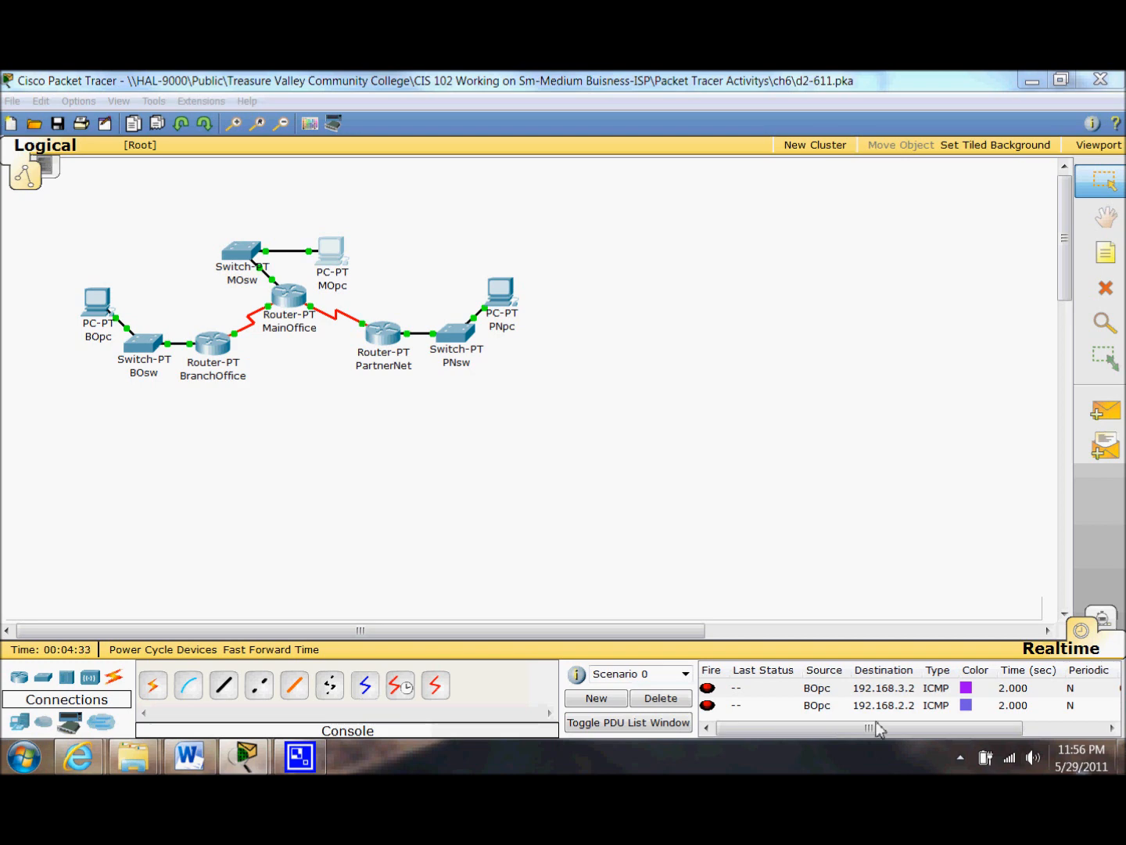
Connect BOpc to the BranchOffice router with a console cable.
{"action": "left_click", "coordinate": [191, 686]}
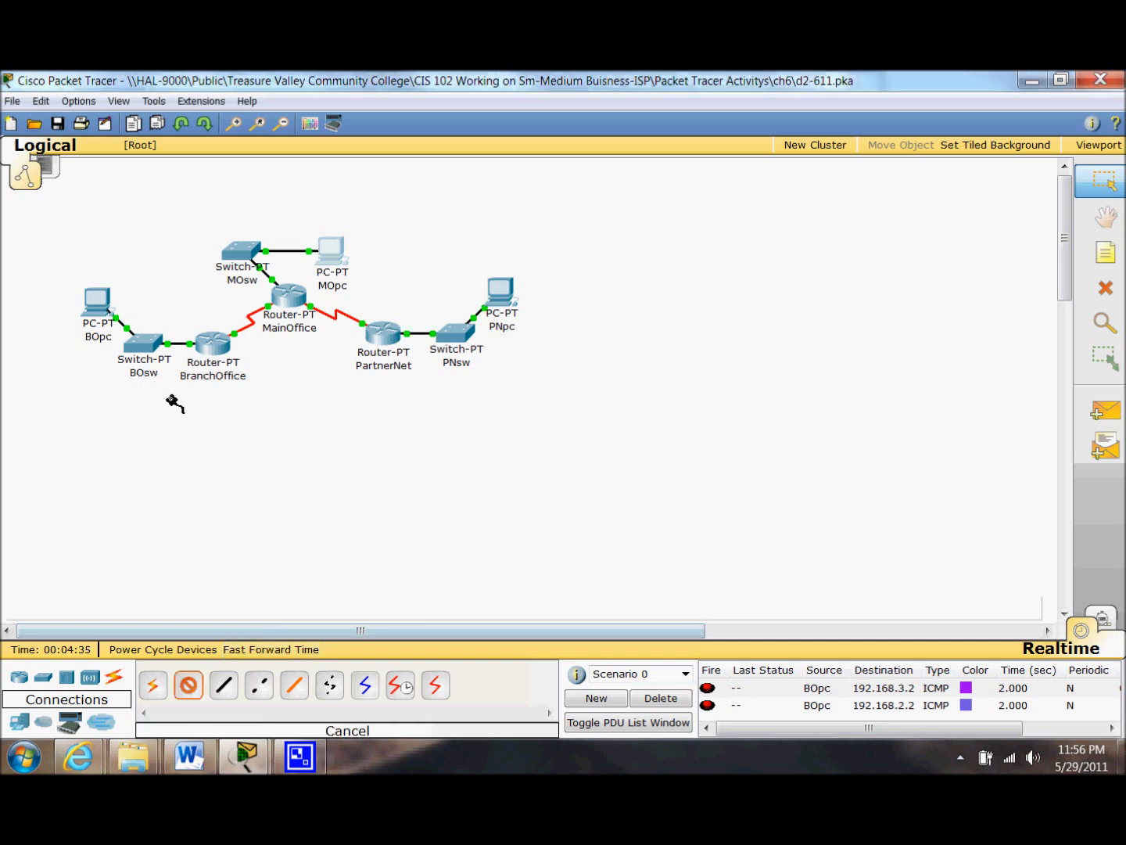
{"action": "left_click", "coordinate": [105, 305]}
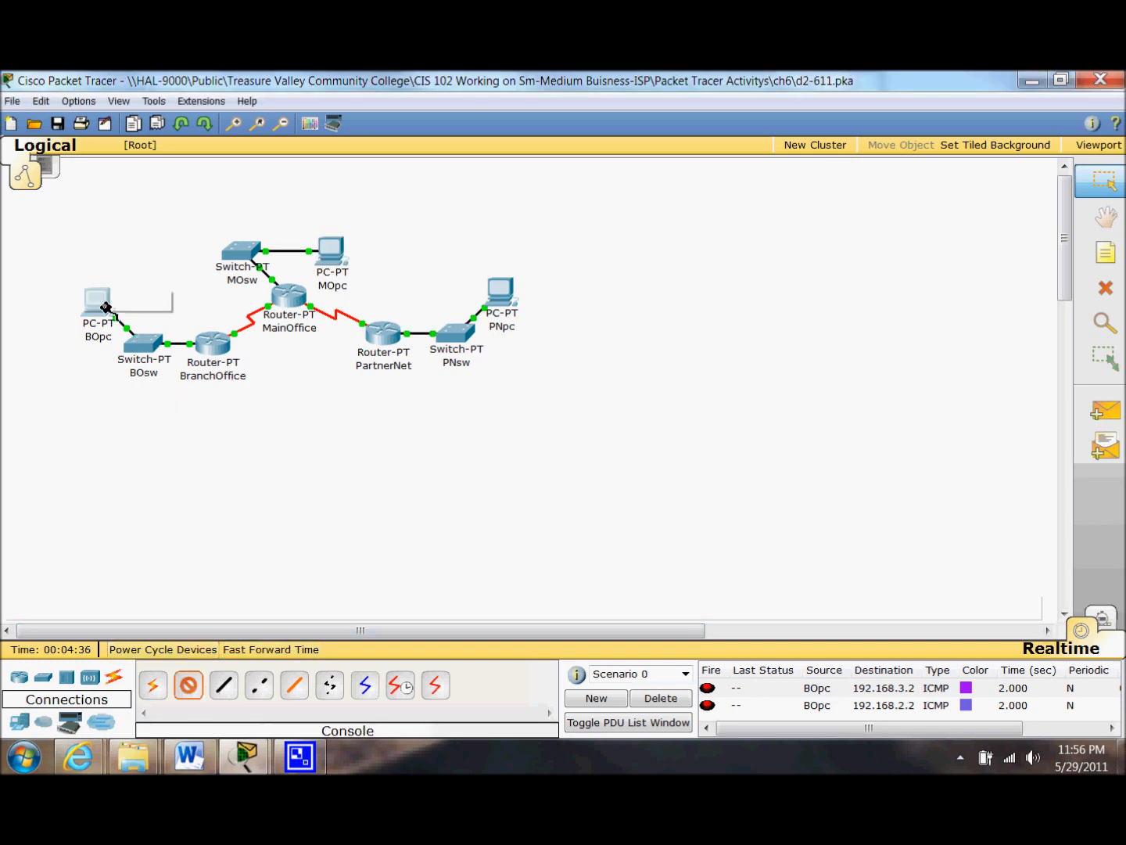
{"action": "left_click", "coordinate": [212, 352]}
{"action": "left_click", "coordinate": [108, 315]}
{"action": "left_click", "coordinate": [114, 298]}
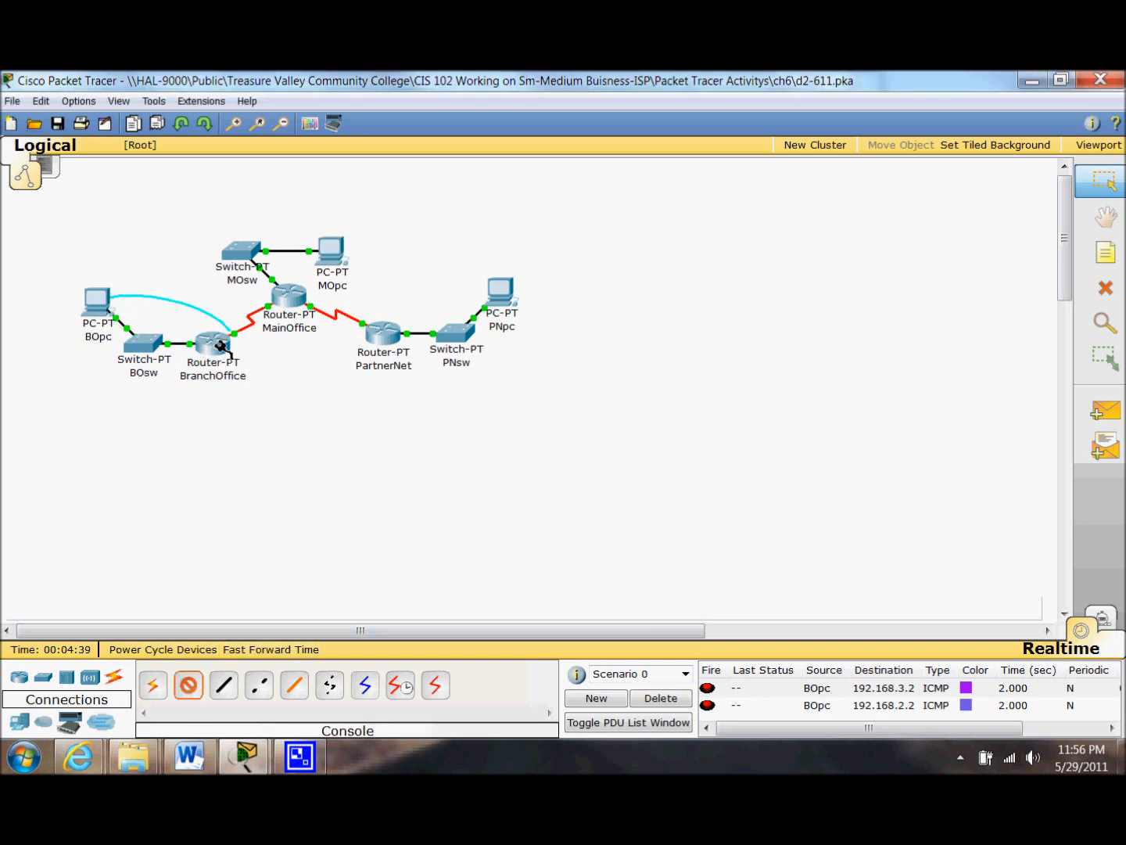
{"action": "left_click", "coordinate": [208, 341]}
{"action": "left_click", "coordinate": [210, 346]}
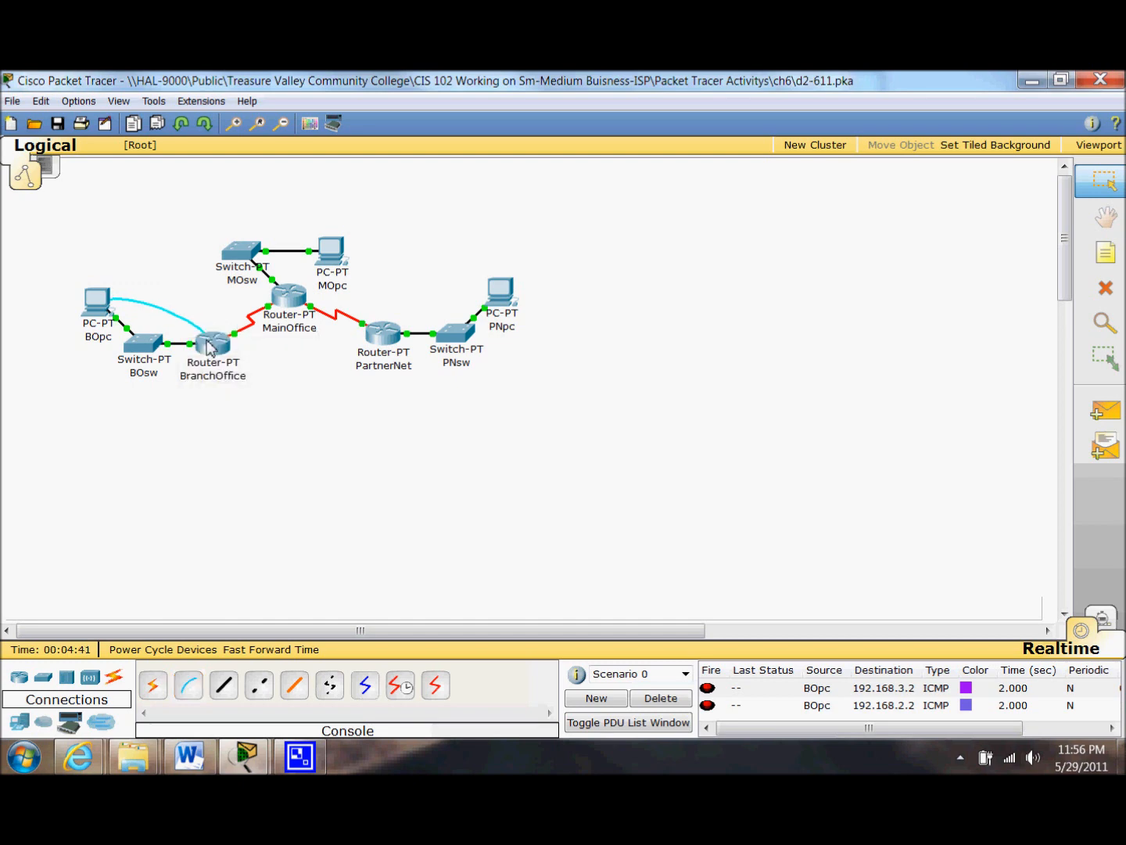
Open a terminal session from BOpc to the BranchOffice router's console.
{"action": "double_click", "coordinate": [100, 316]}
{"action": "left_click", "coordinate": [556, 417]}
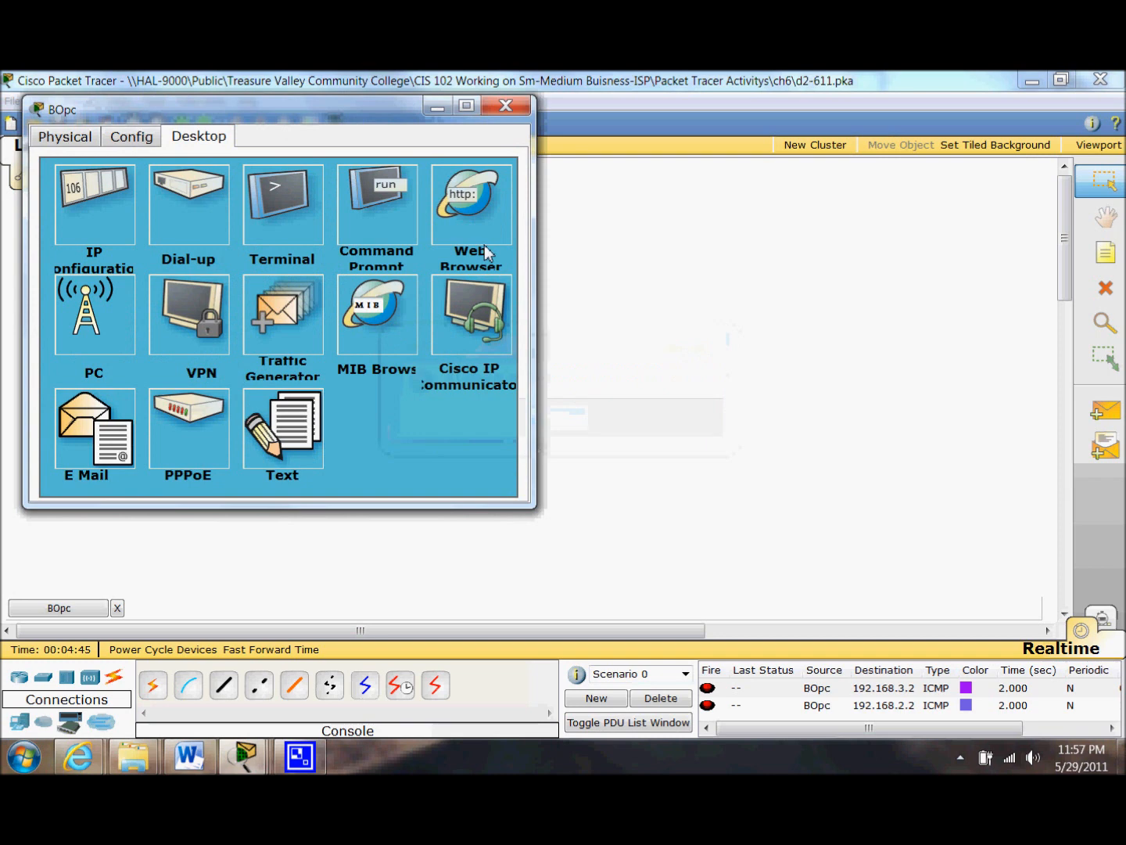
{"action": "left_click", "coordinate": [313, 201]}
{"action": "left_click", "coordinate": [304, 370]}
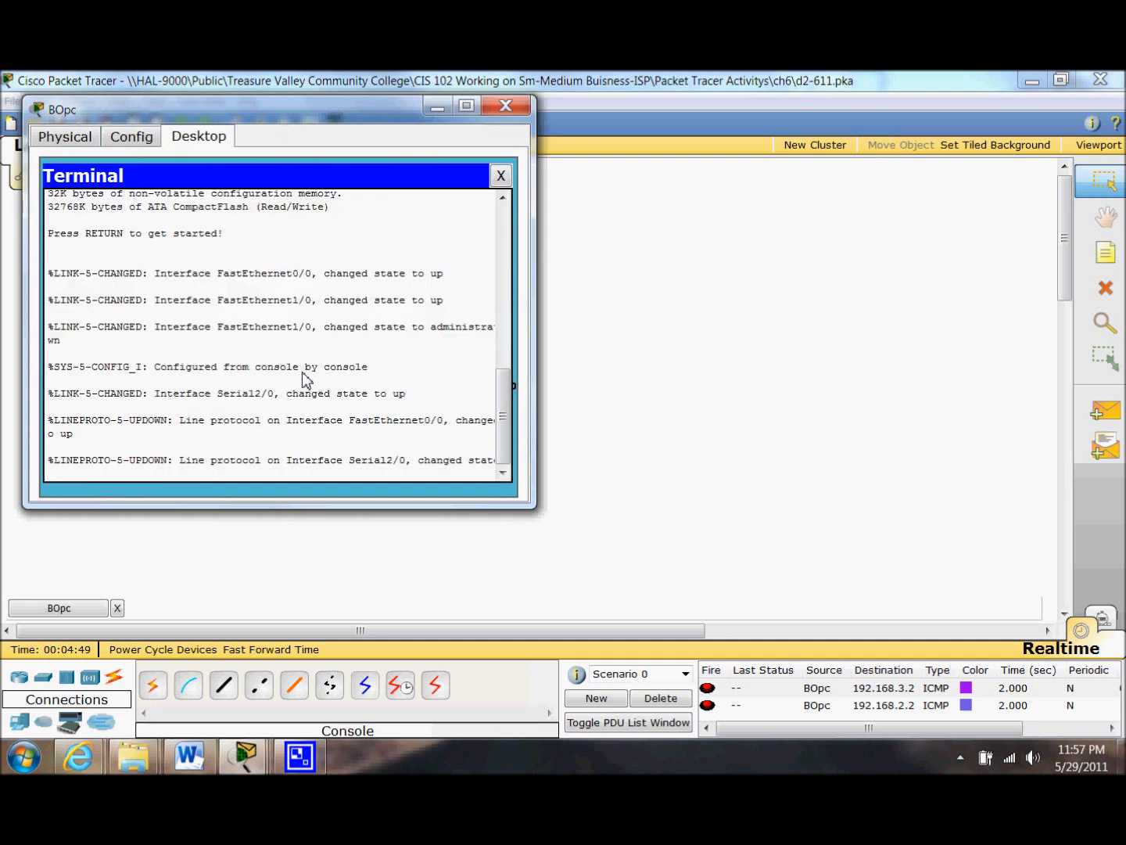
{"action": "key", "text": "Return"}
{"action": "type", "text": "en"}
{"action": "key", "text": "Return"}
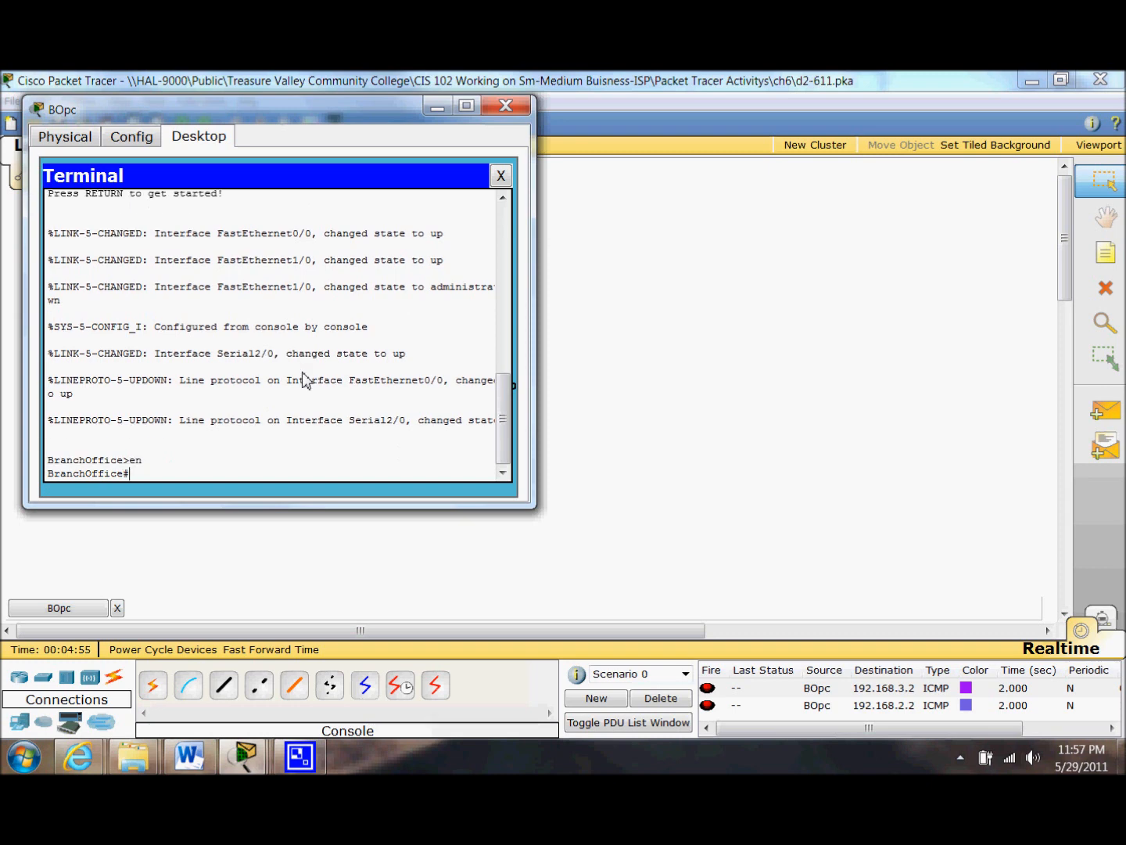
{"action": "type", "text": "exit"}
{"action": "key", "text": "Return"}
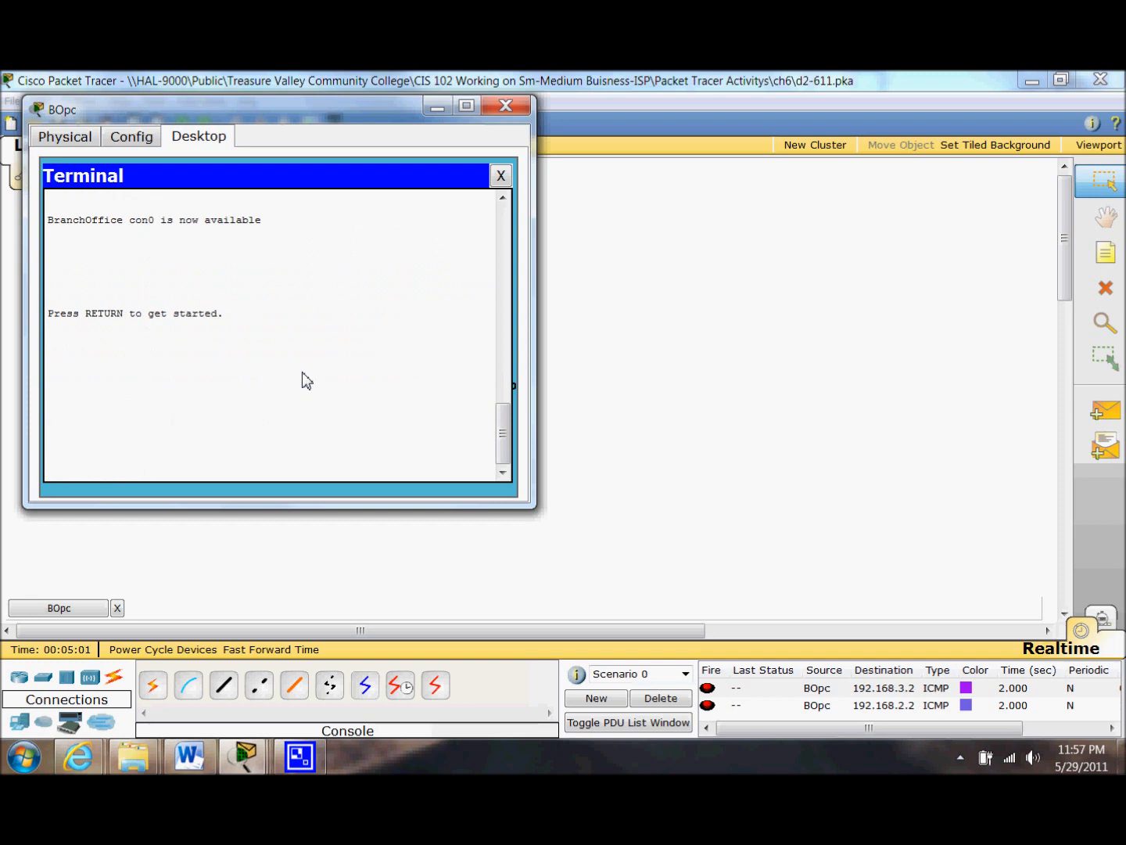
Start a user-mode console session on the BranchOffice router and ping 10.10.10.1.
{"action": "key", "text": "Return"}
{"action": "type", "text": "pi"}
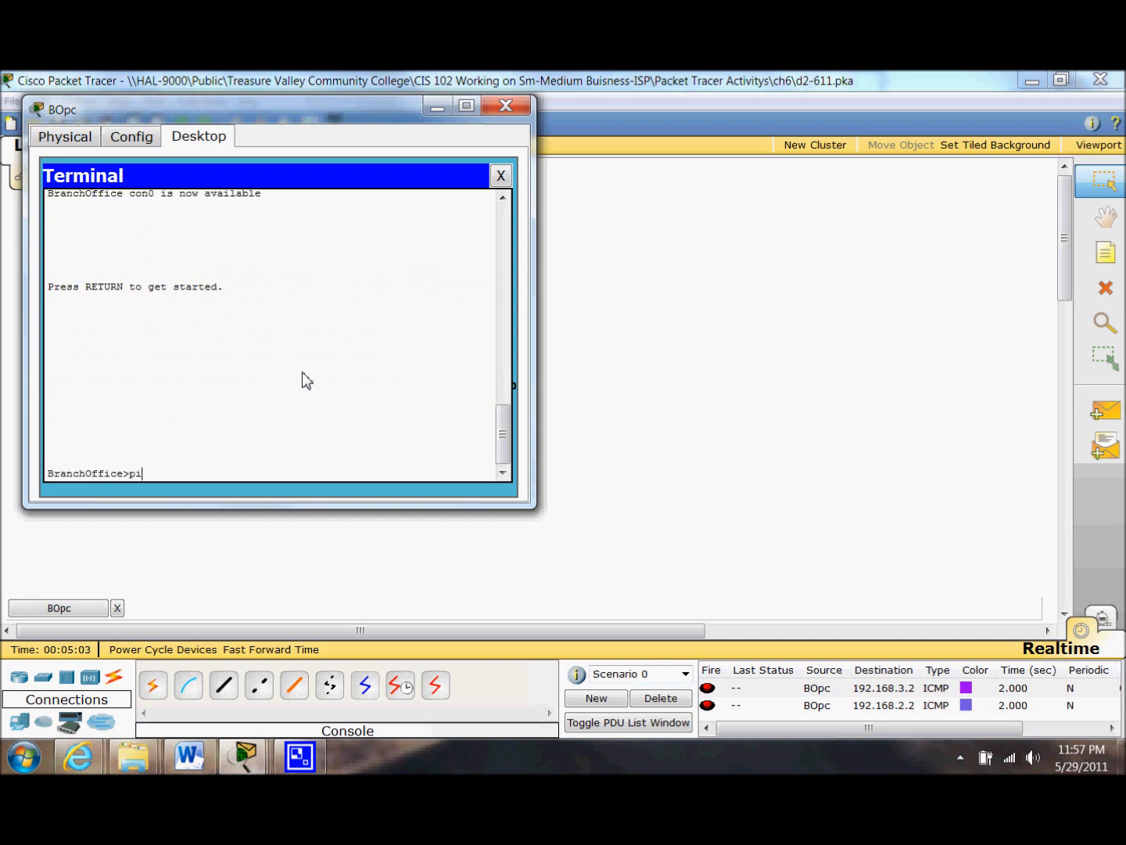
{"action": "type", "text": "ng 10.10.10.1"}
{"action": "key", "text": "Return"}
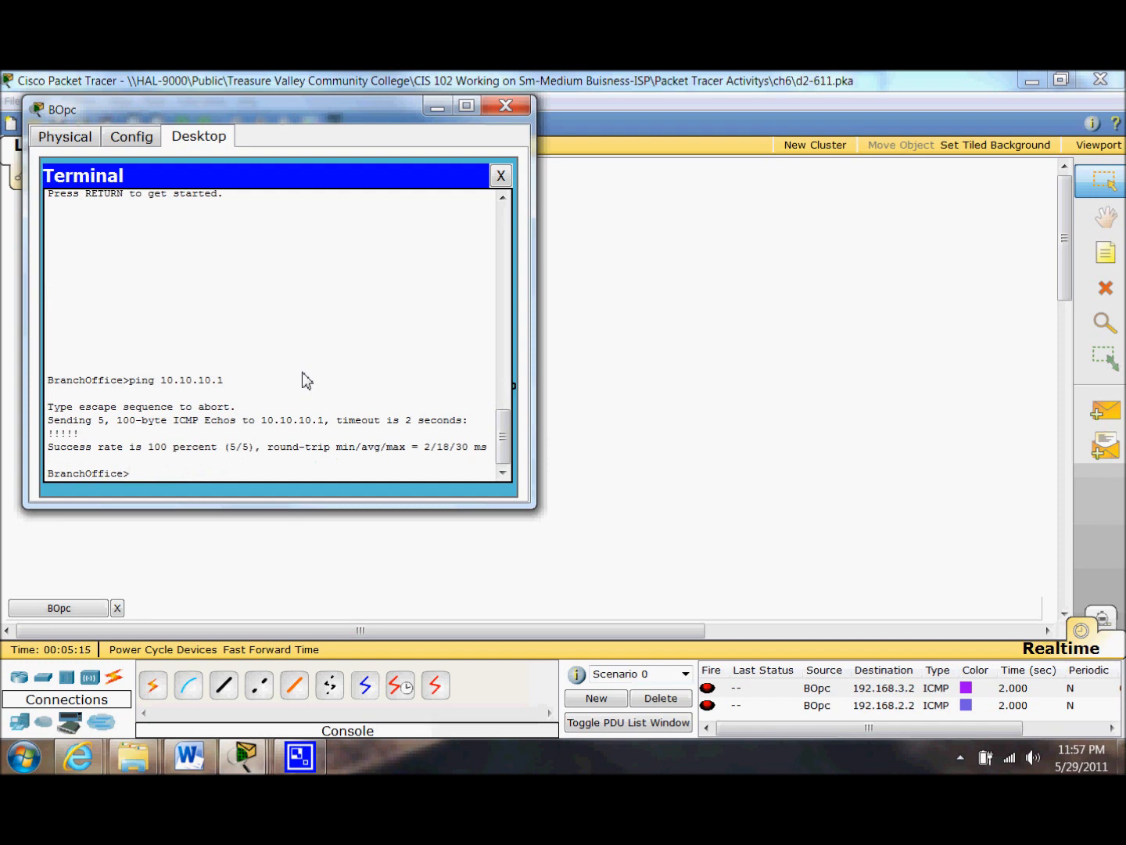
Ping 10.10.10.5 from the BranchOffice router and close BOpc's device window.
{"action": "key", "text": "Up"}
{"action": "key", "text": "BackSpace"}
{"action": "type", "text": "5"}
{"action": "key", "text": "Return"}
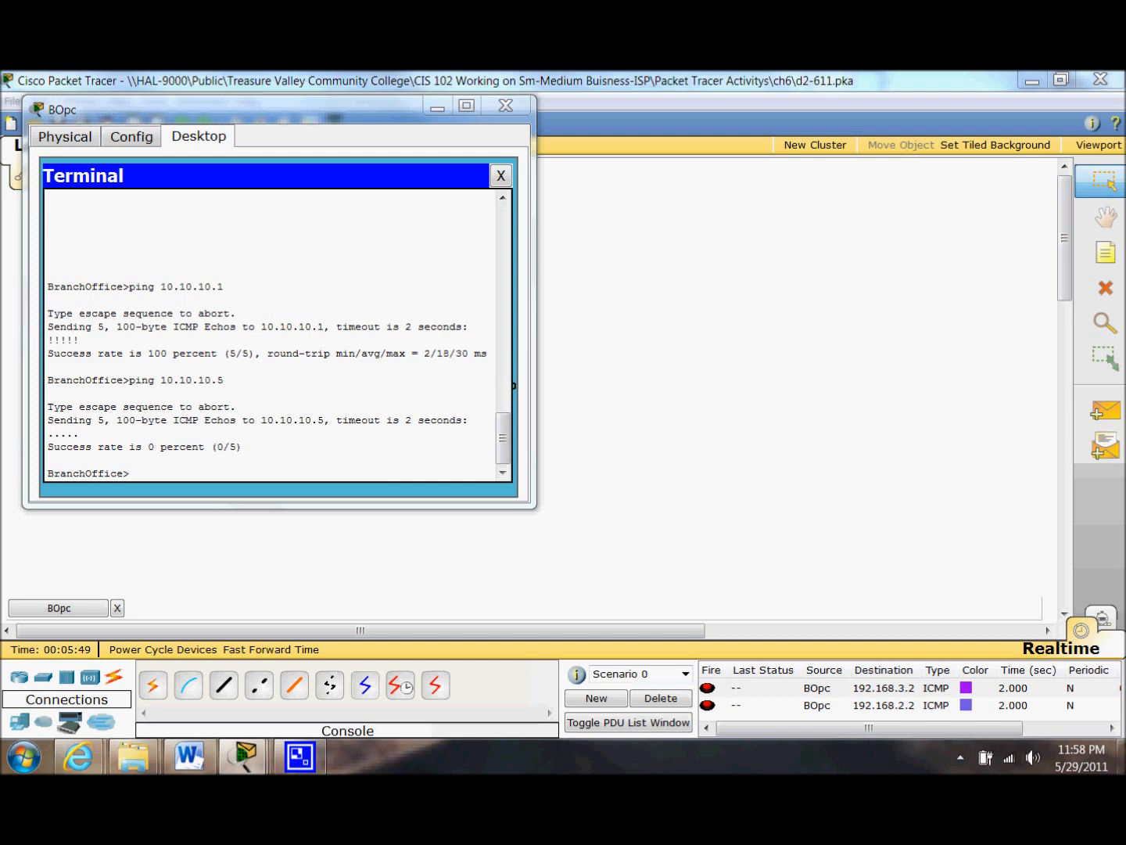
{"action": "left_click", "coordinate": [504, 109]}
Inspect the MainOffice router's routing table and move its window clear of the network topology.
{"action": "left_click", "coordinate": [1097, 334]}
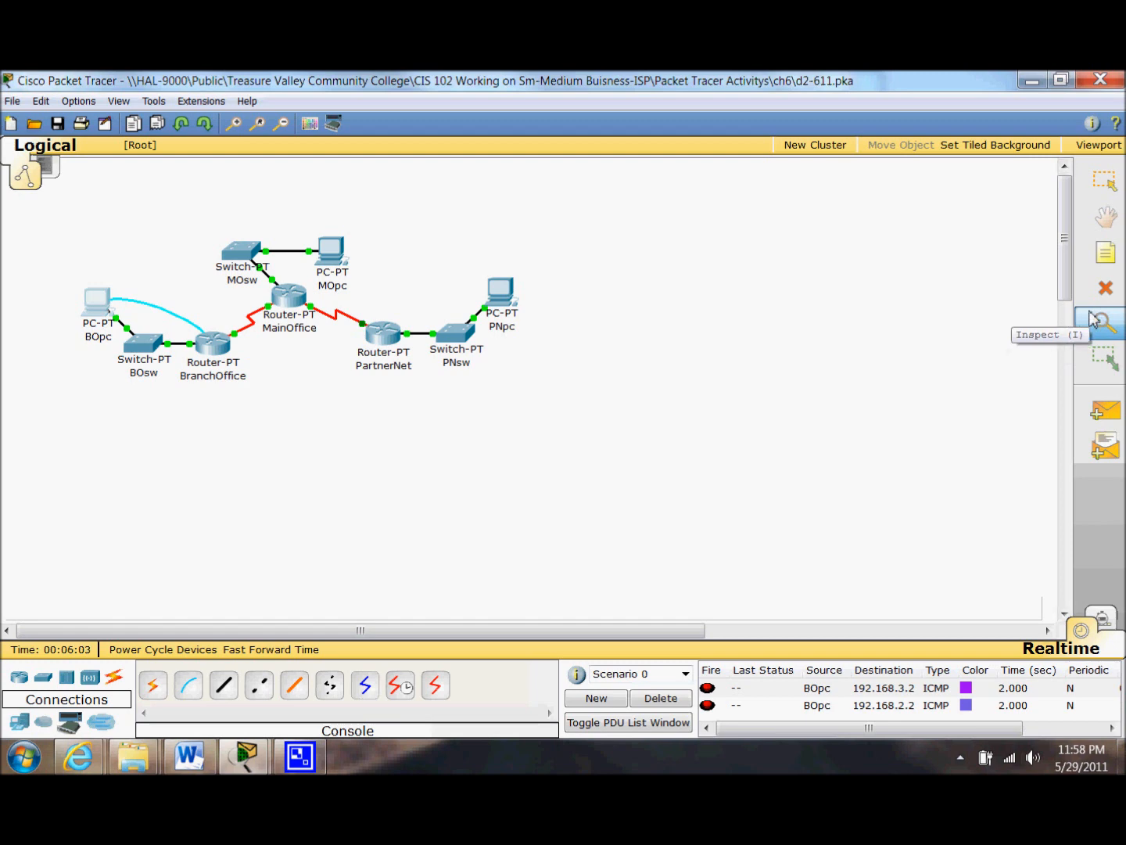
{"action": "left_click", "coordinate": [1094, 320]}
{"action": "left_click", "coordinate": [290, 298]}
{"action": "left_click", "coordinate": [299, 294]}
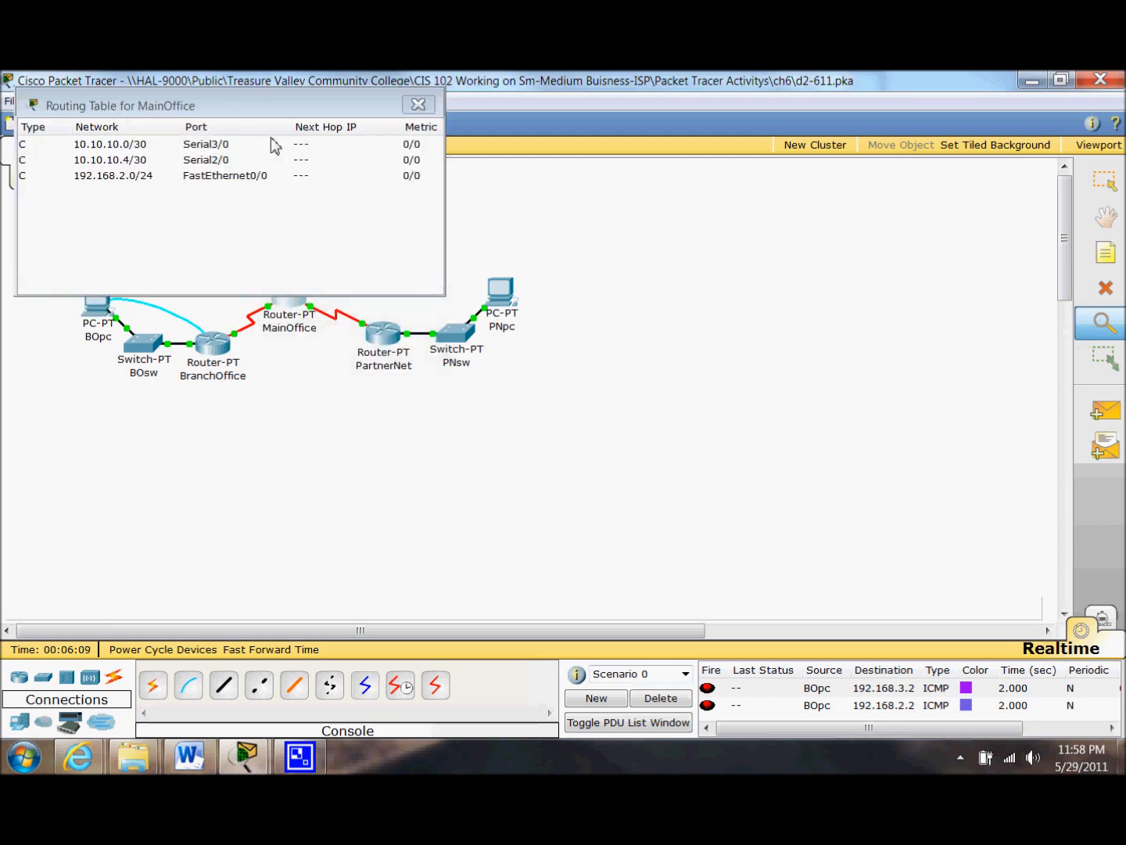
{"action": "left_click_drag", "start_coordinate": [887, 125], "coordinate": [869, 123]}
Display the BranchOffice router's routing table and place it below the MainOffice table.
{"action": "left_click", "coordinate": [227, 350]}
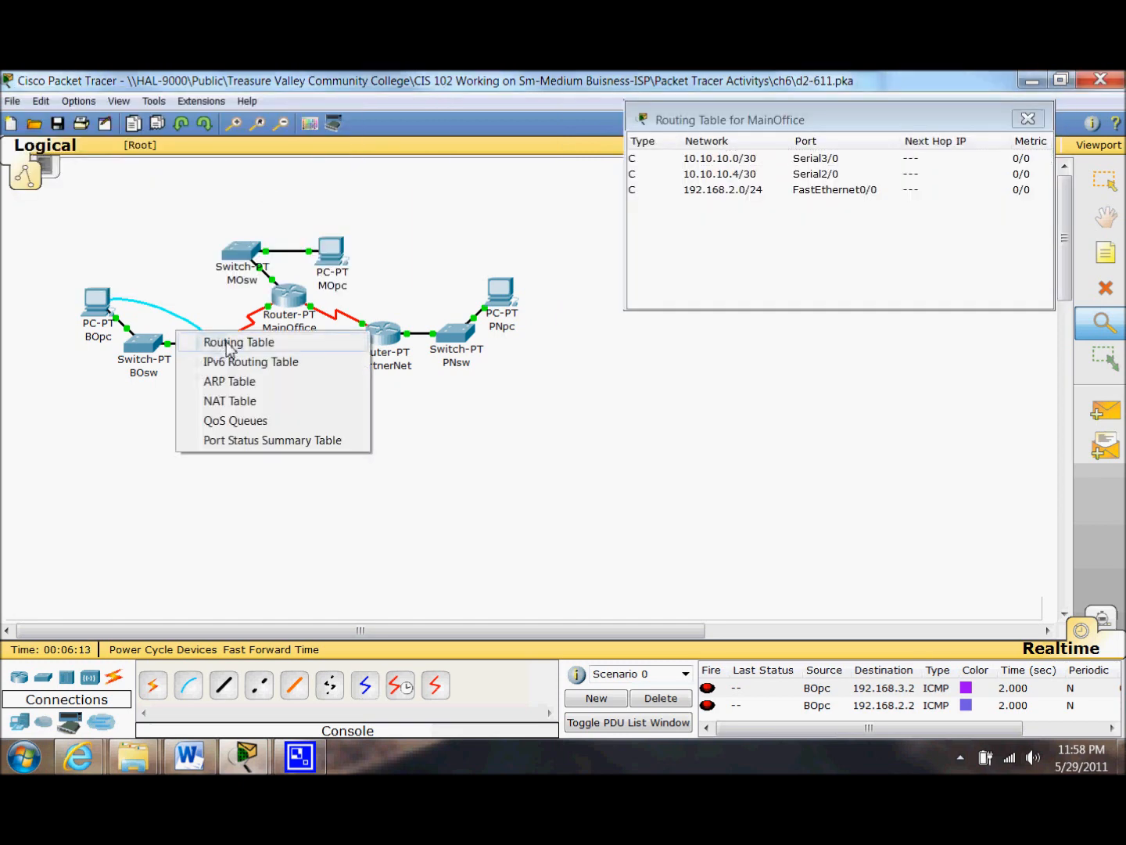
{"action": "left_click", "coordinate": [228, 344]}
{"action": "left_click_drag", "start_coordinate": [227, 103], "coordinate": [831, 327]}
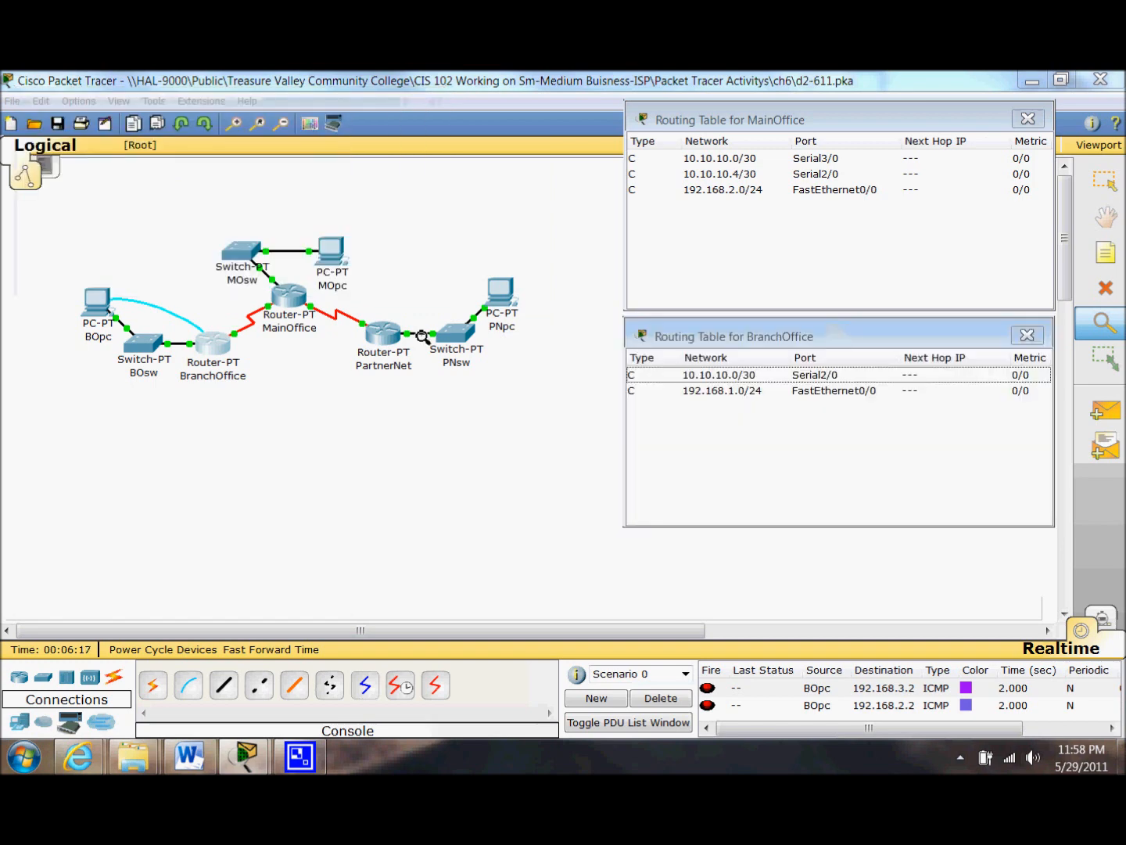
Display the PartnerNet router's routing table and place it below the BranchOffice table.
{"action": "left_click", "coordinate": [382, 333]}
{"action": "left_click", "coordinate": [440, 344]}
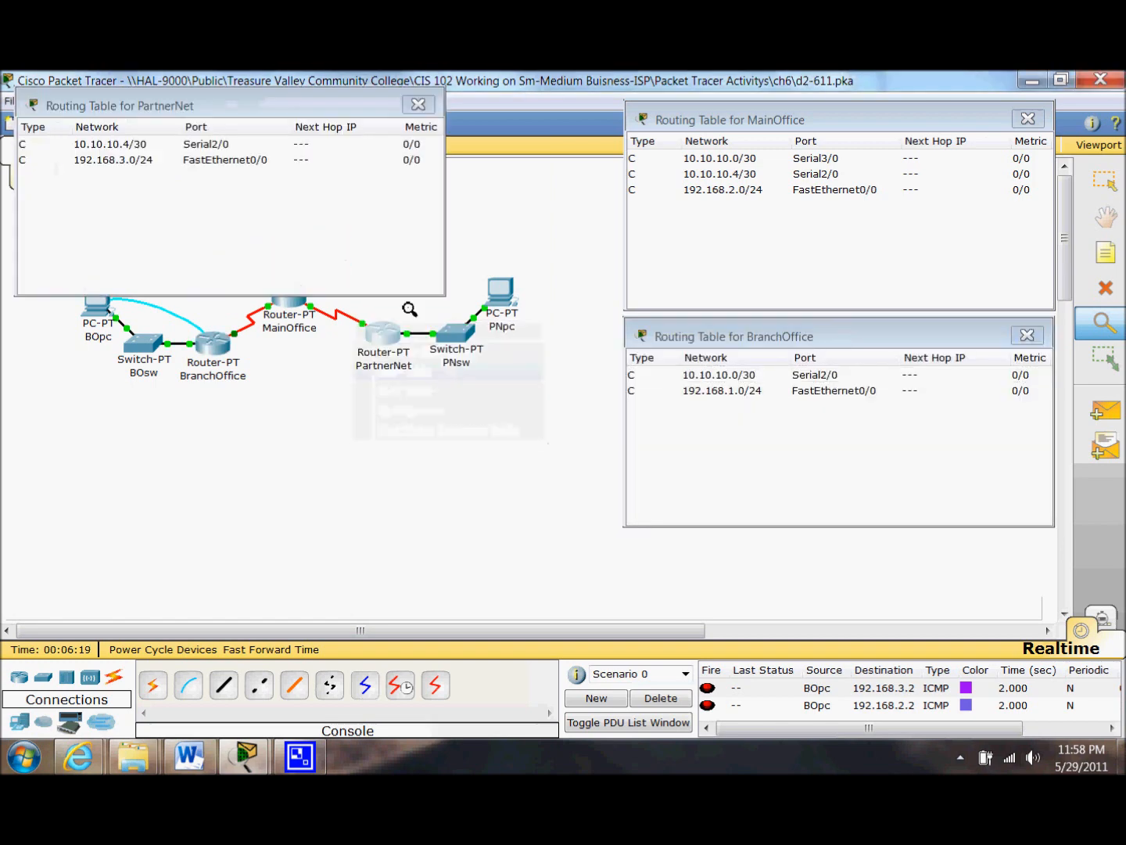
{"action": "left_click_drag", "start_coordinate": [313, 107], "coordinate": [922, 552]}
{"action": "left_click", "coordinate": [395, 386]}
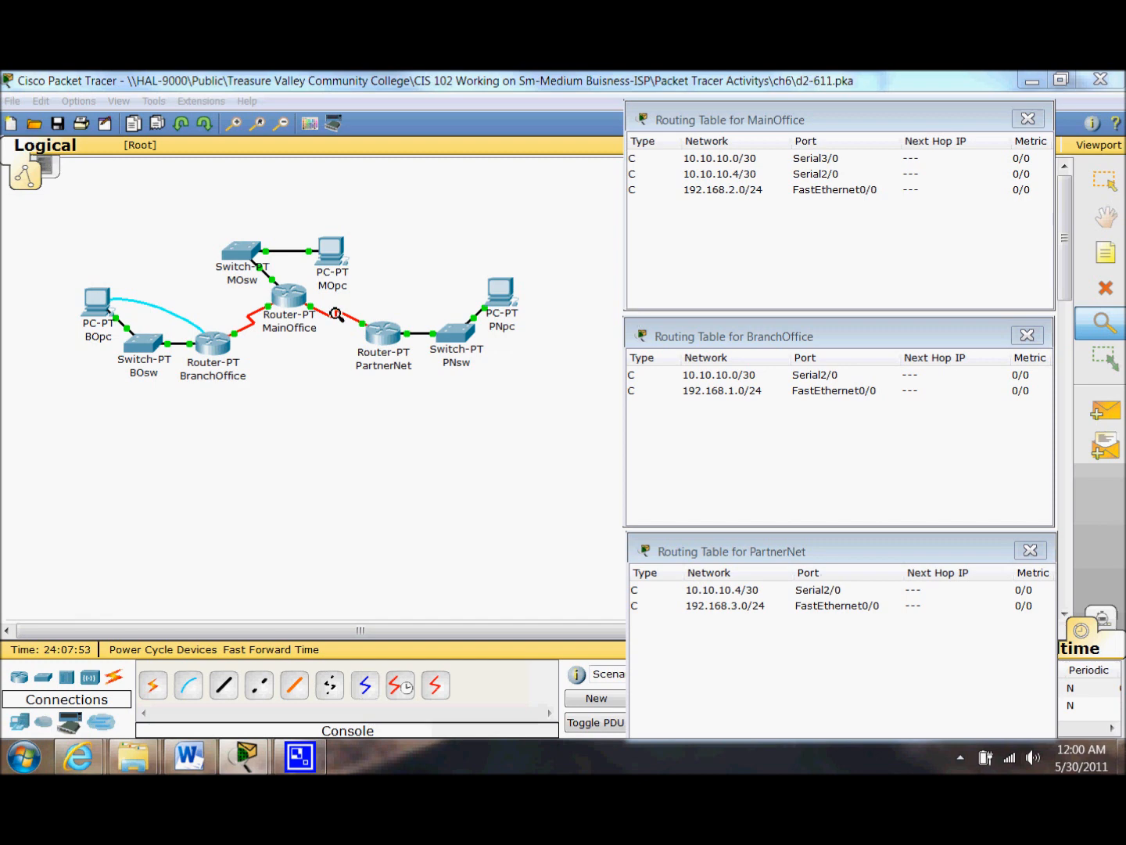
Switch from inspecting to selecting and open the BranchOffice router's device window.
{"action": "left_click", "coordinate": [211, 352]}
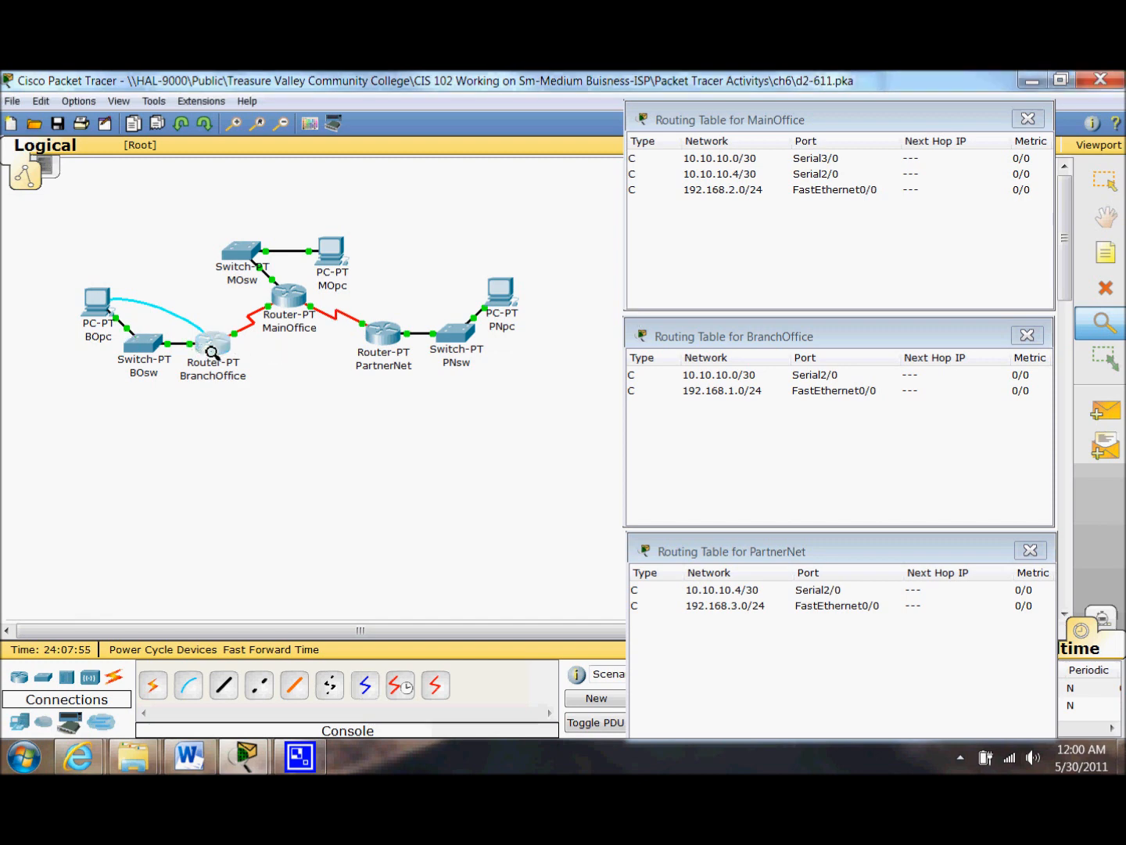
{"action": "left_click", "coordinate": [395, 524]}
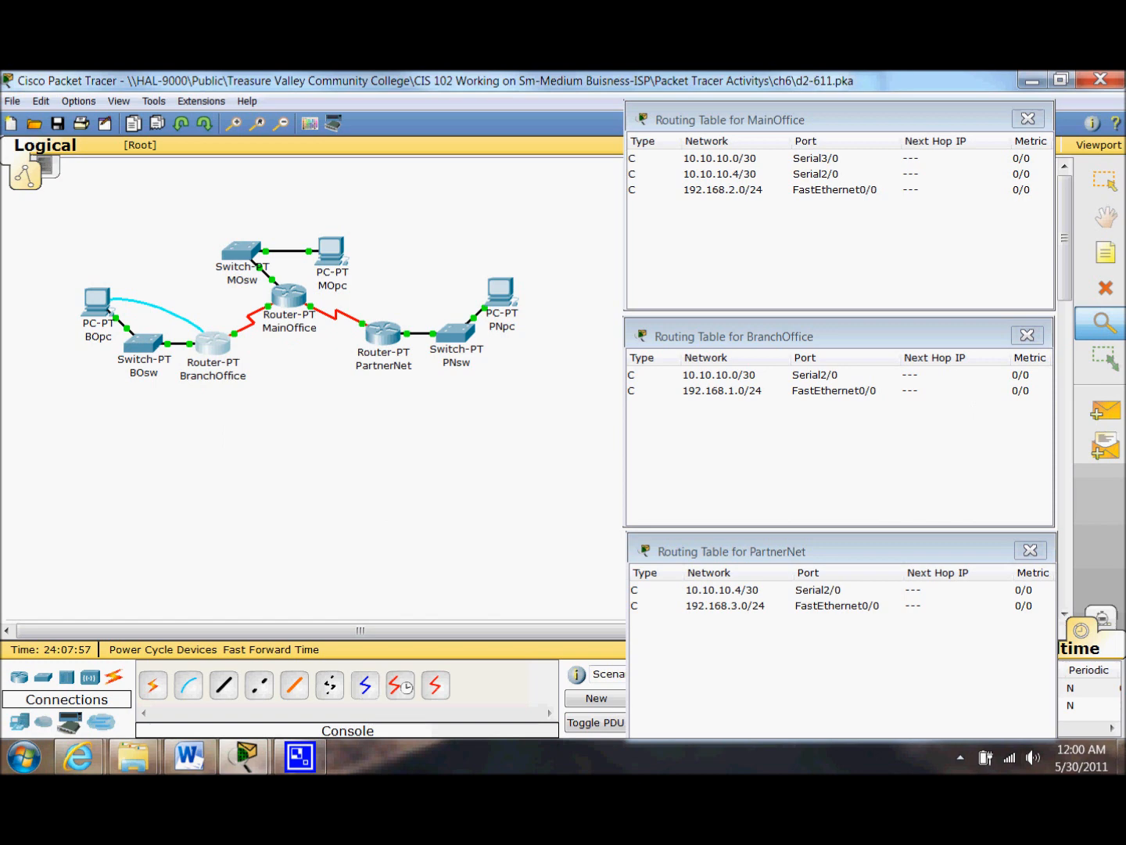
{"action": "left_click", "coordinate": [1104, 180]}
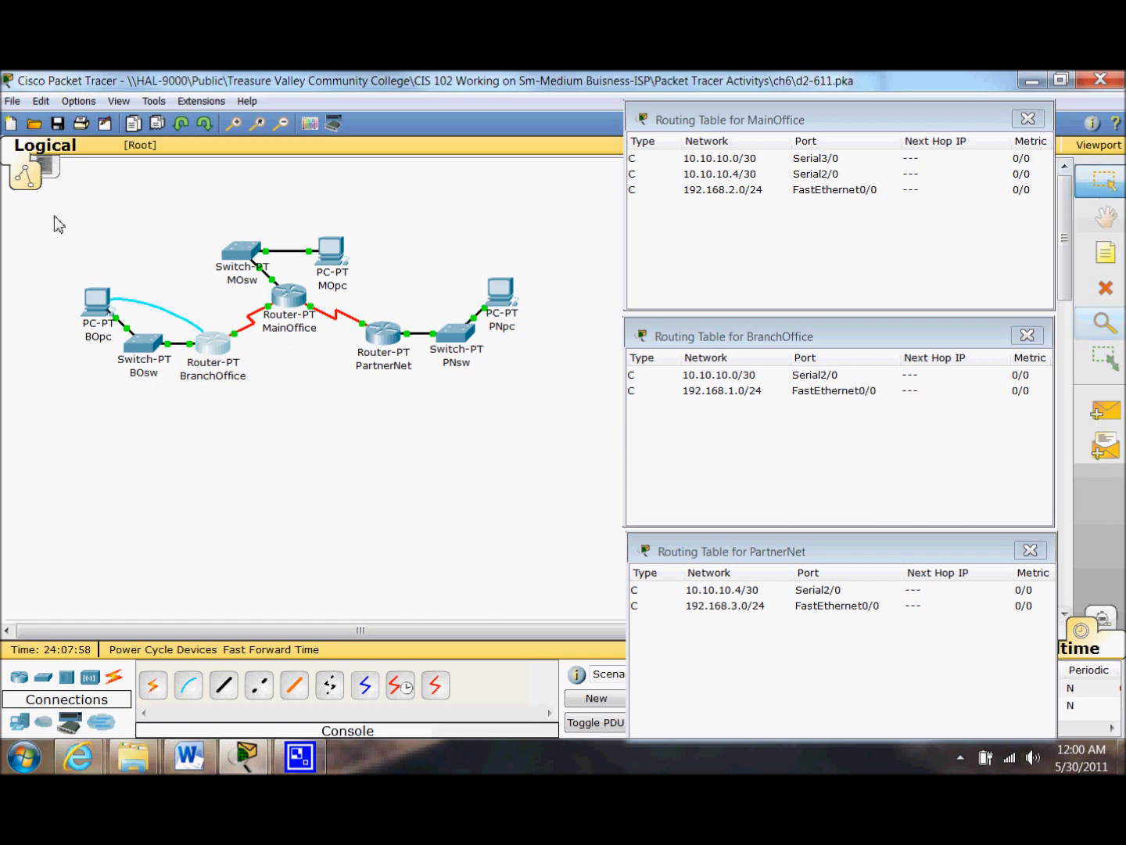
{"action": "left_click", "coordinate": [202, 355]}
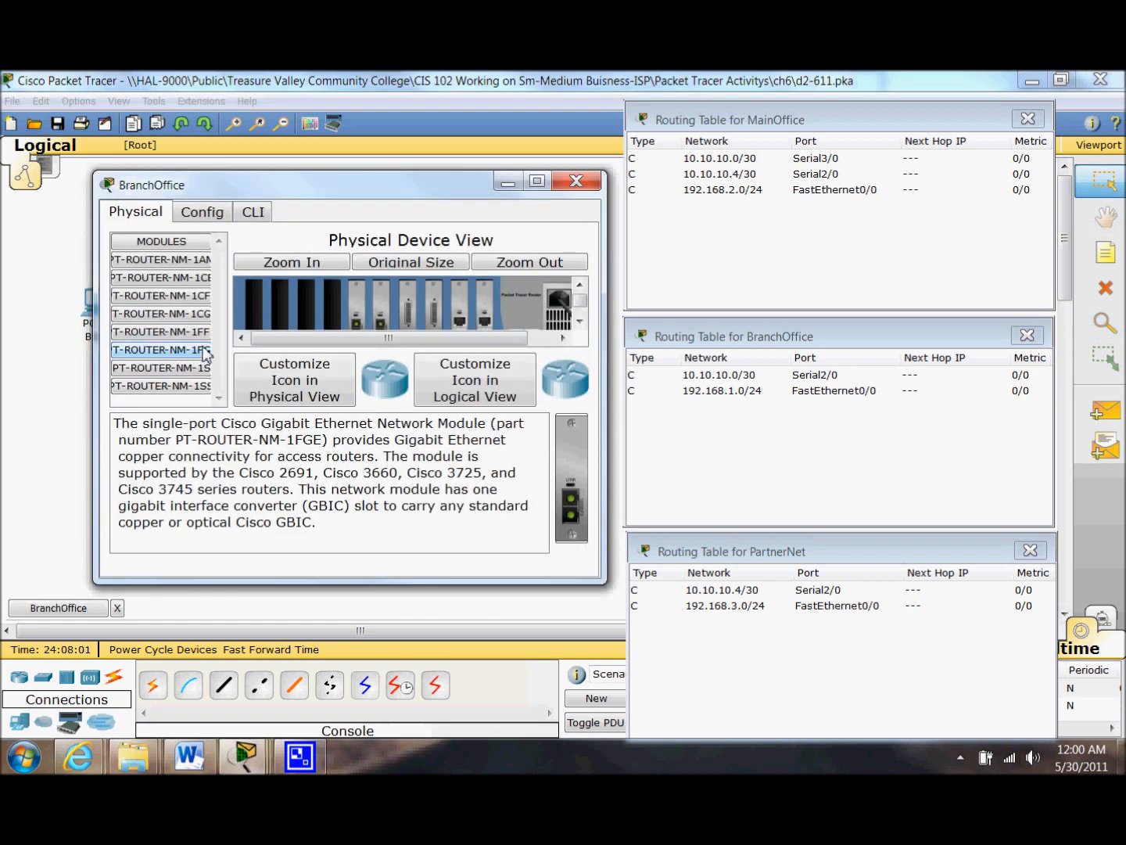
{"action": "left_click", "coordinate": [304, 757]}
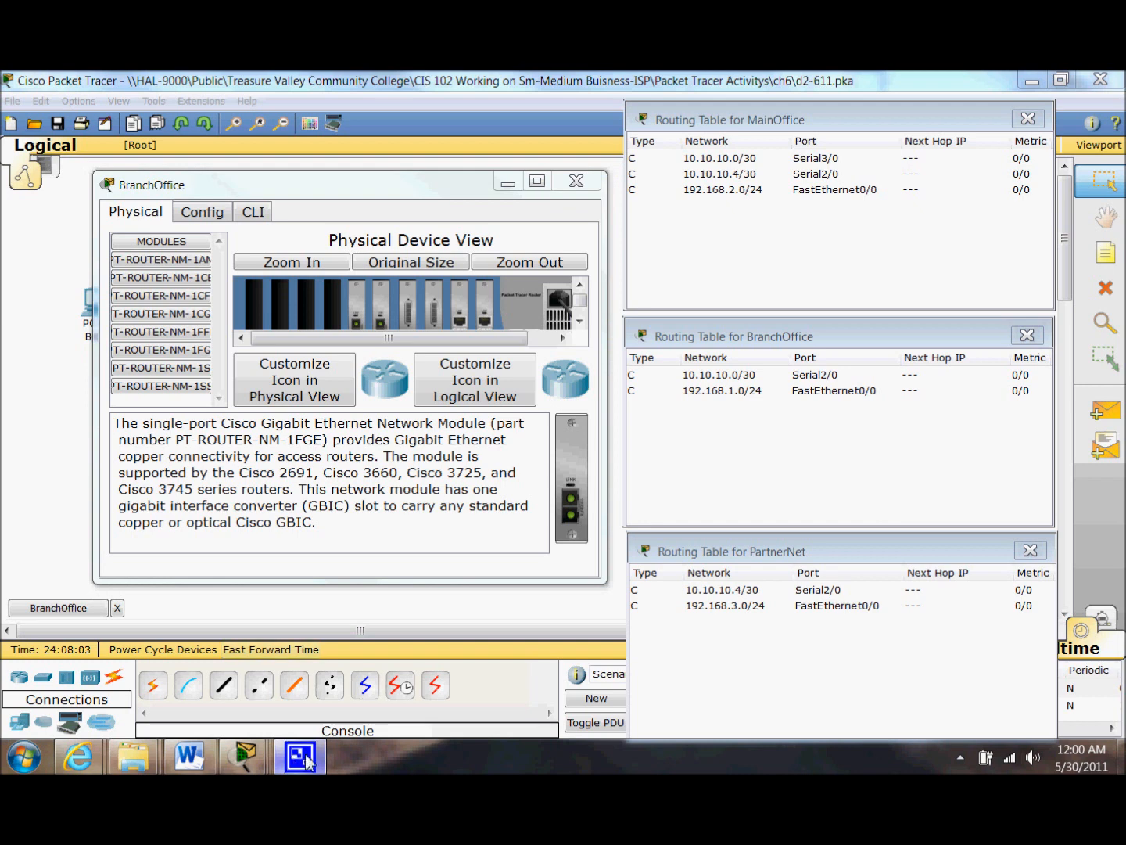
{"action": "left_click", "coordinate": [961, 757]}
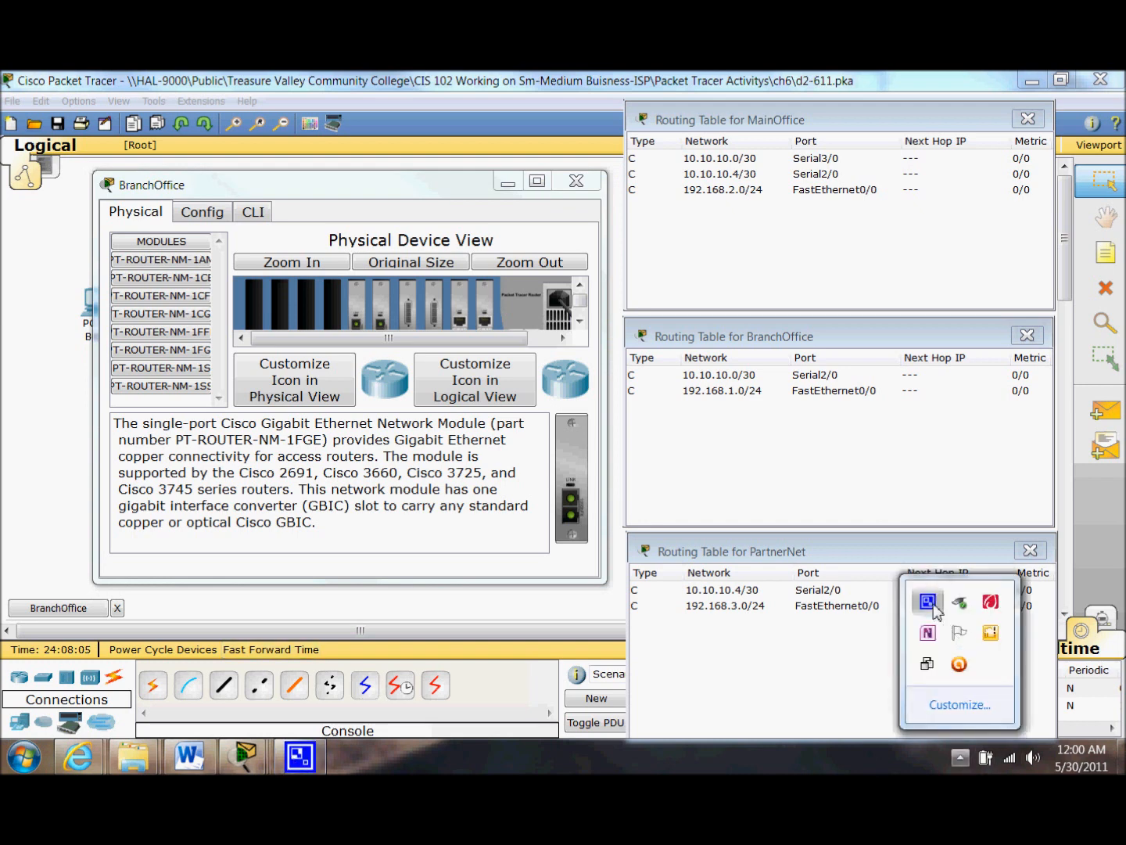
{"action": "left_click", "coordinate": [930, 604]}
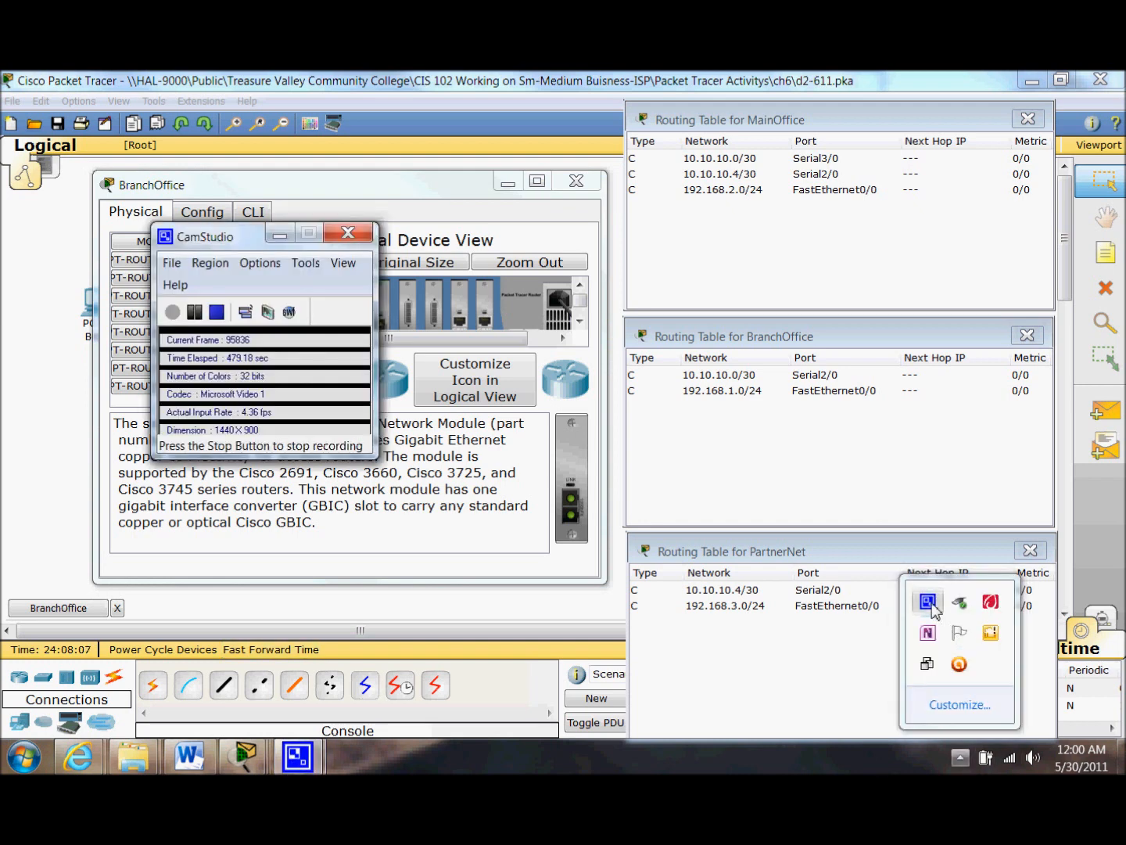
{"action": "left_click", "coordinate": [279, 236]}
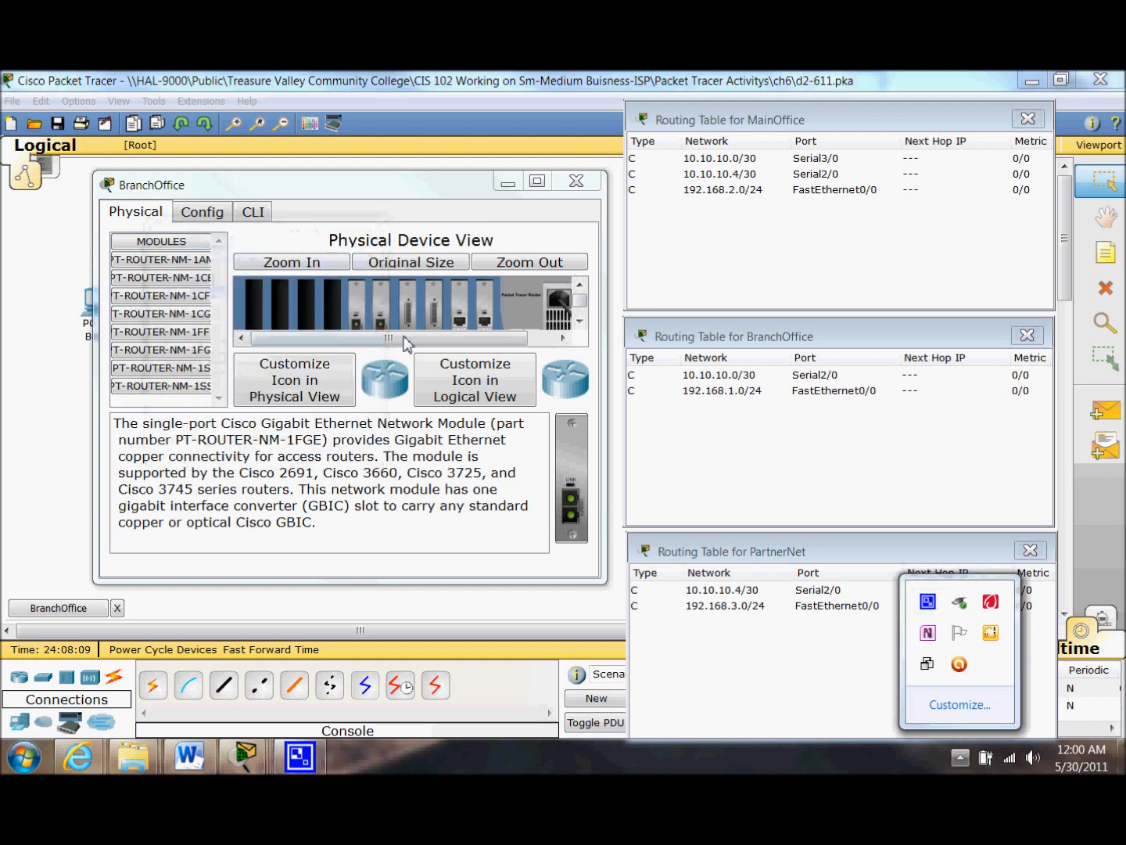
Open the BranchOffice router's command line and enter global configuration mode with en and conf t.
{"action": "left_click", "coordinate": [253, 211]}
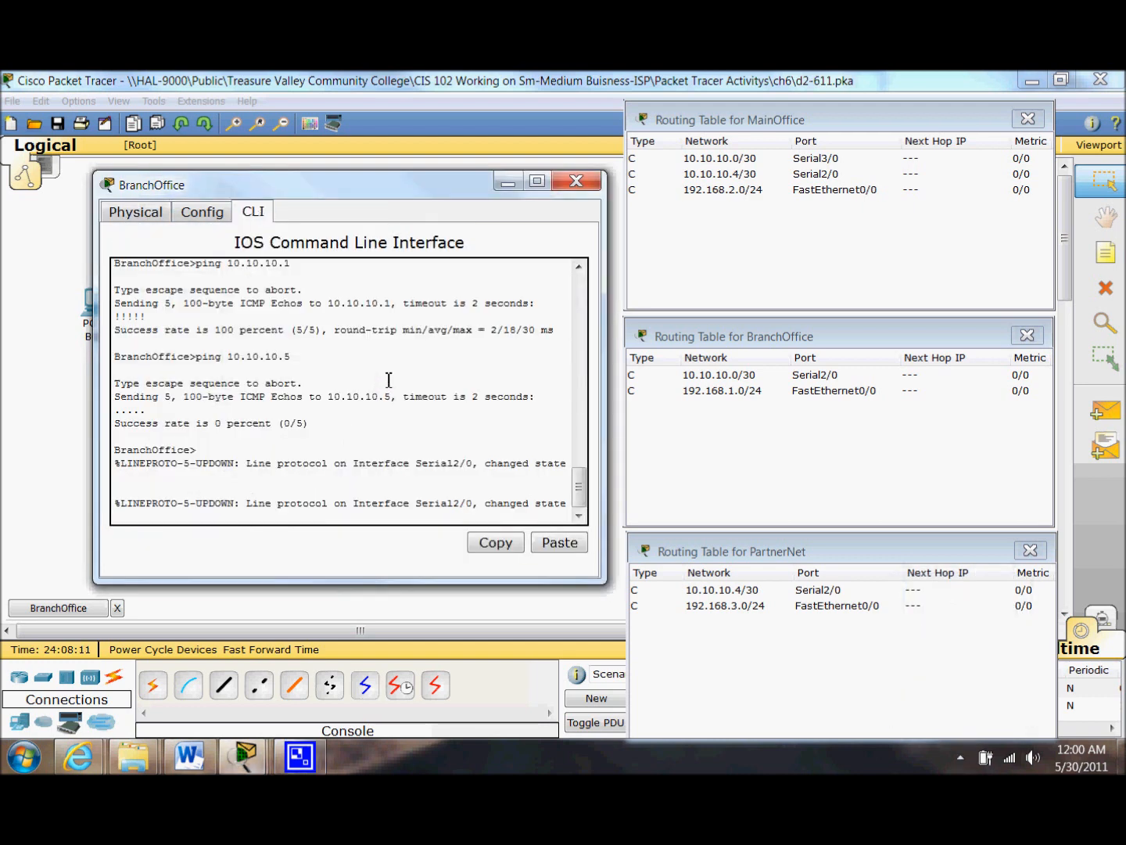
{"action": "key", "text": "Return"}
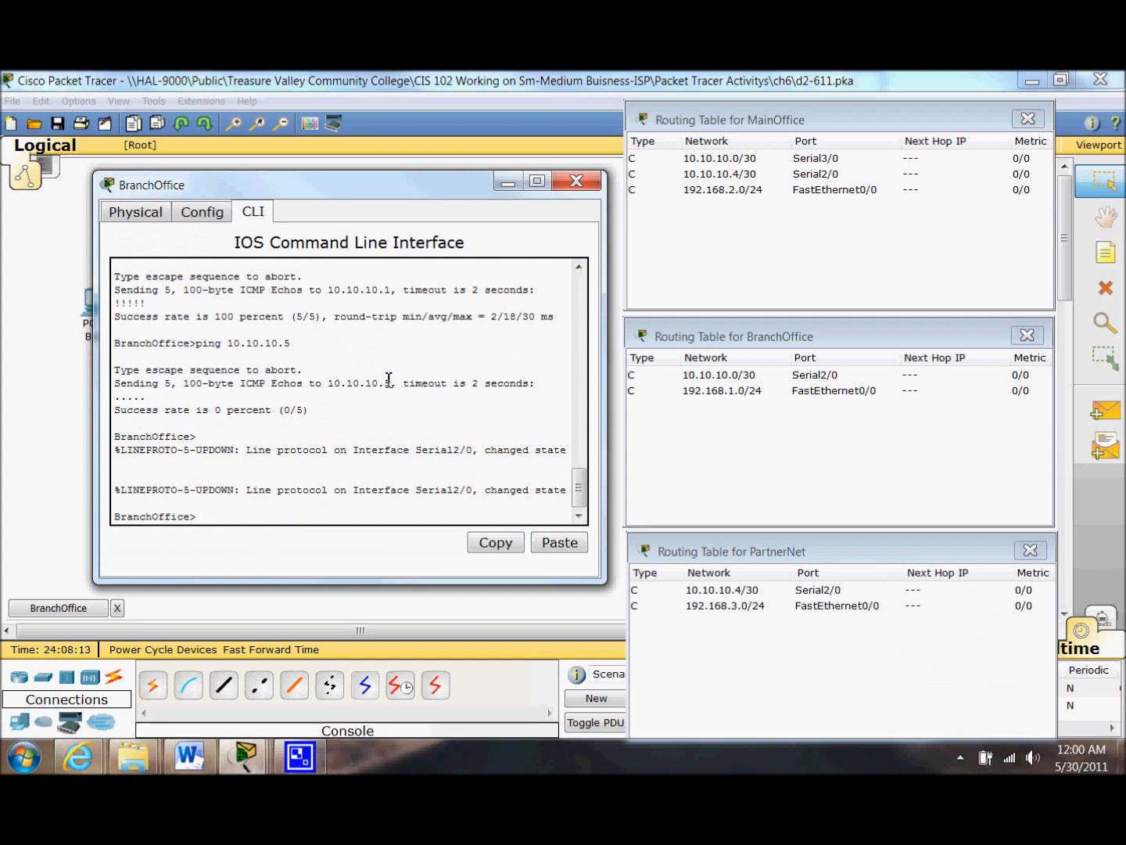
{"action": "type", "text": "en"}
{"action": "key", "text": "Return"}
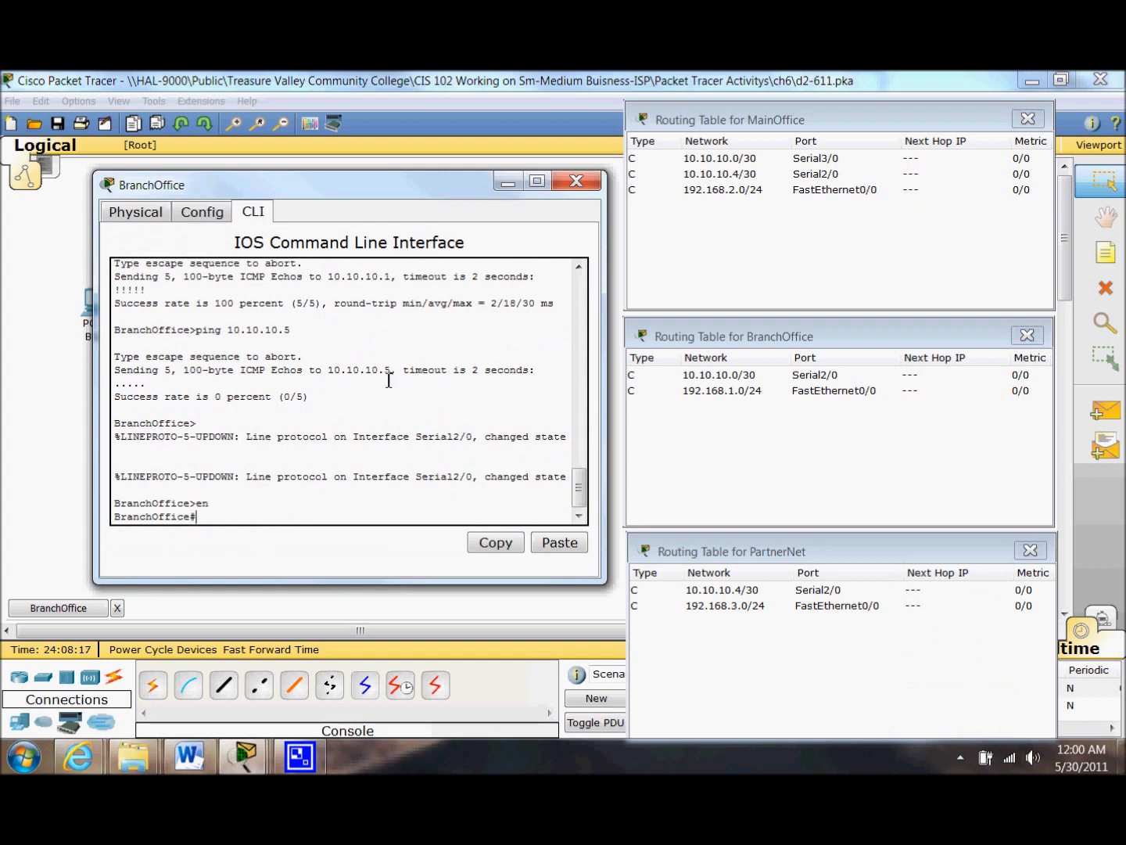
{"action": "type", "text": "conf t"}
{"action": "key", "text": "Return"}
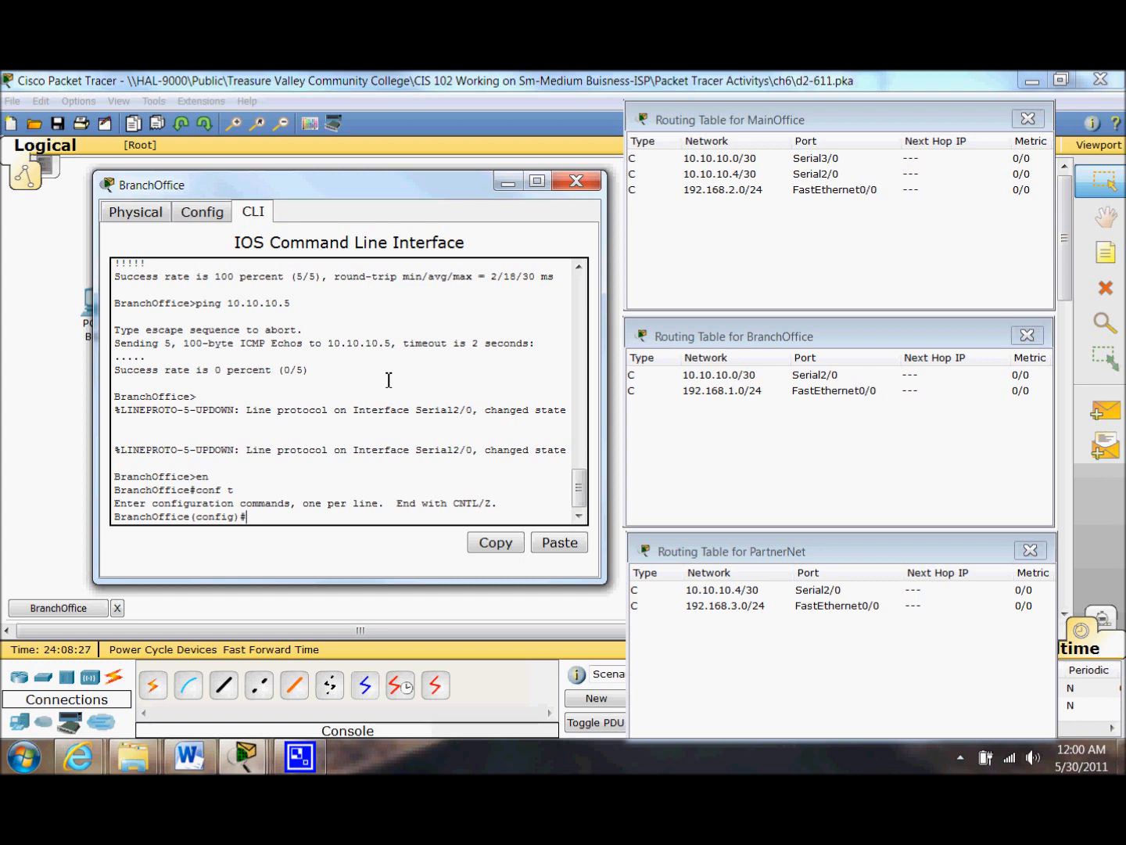
Add a default static route on BranchOffice with ip route 0.0.0.0 0.0.0.0 10.10.10.1.
{"action": "type", "text": "ip route"}
{"action": "type", "text": " 0.1"}
{"action": "type", "text": "."}
{"action": "key", "text": "BackSpace"}
{"action": "key", "text": "BackSpace"}
{"action": "type", "text": ".0"}
{"action": "key", "text": "BackSpace"}
{"action": "key", "text": "BackSpace"}
{"action": "type", "text": "0.0.0 "}
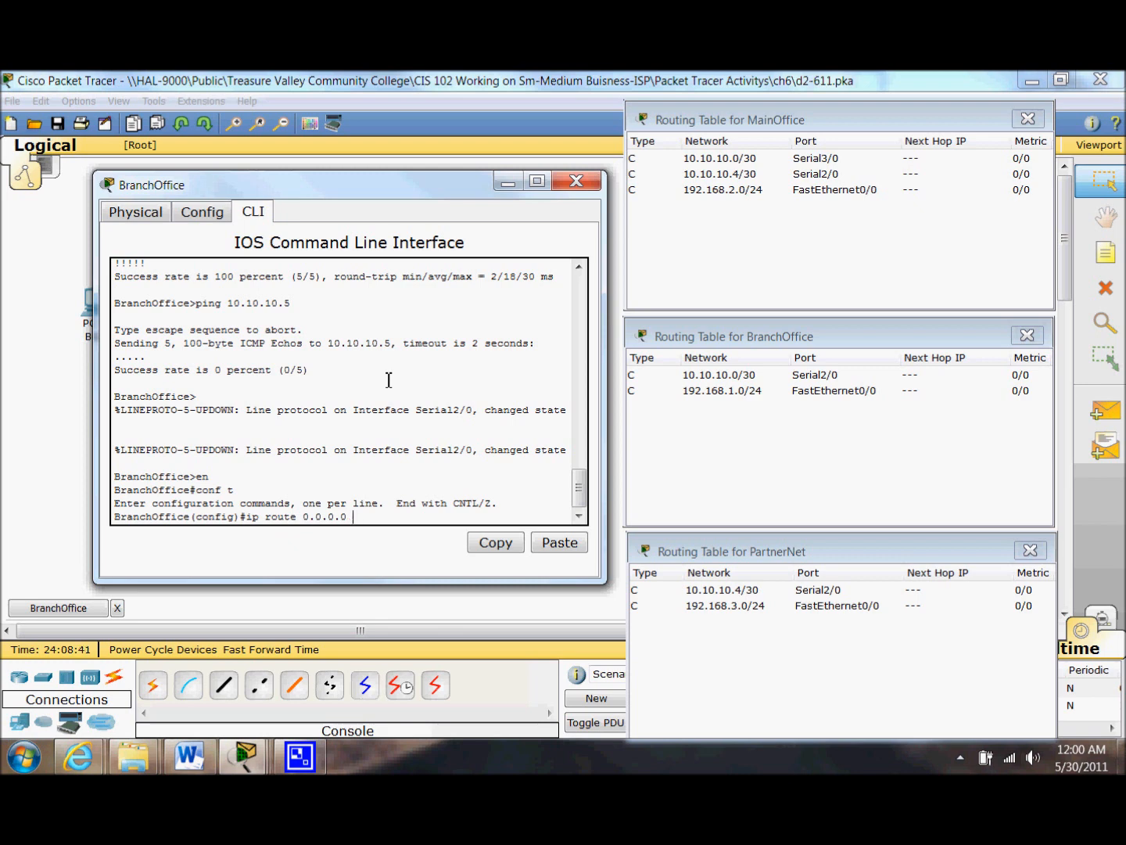
{"action": "type", "text": "0.0.0.0 10.10.10.1"}
{"action": "key", "text": "Return"}
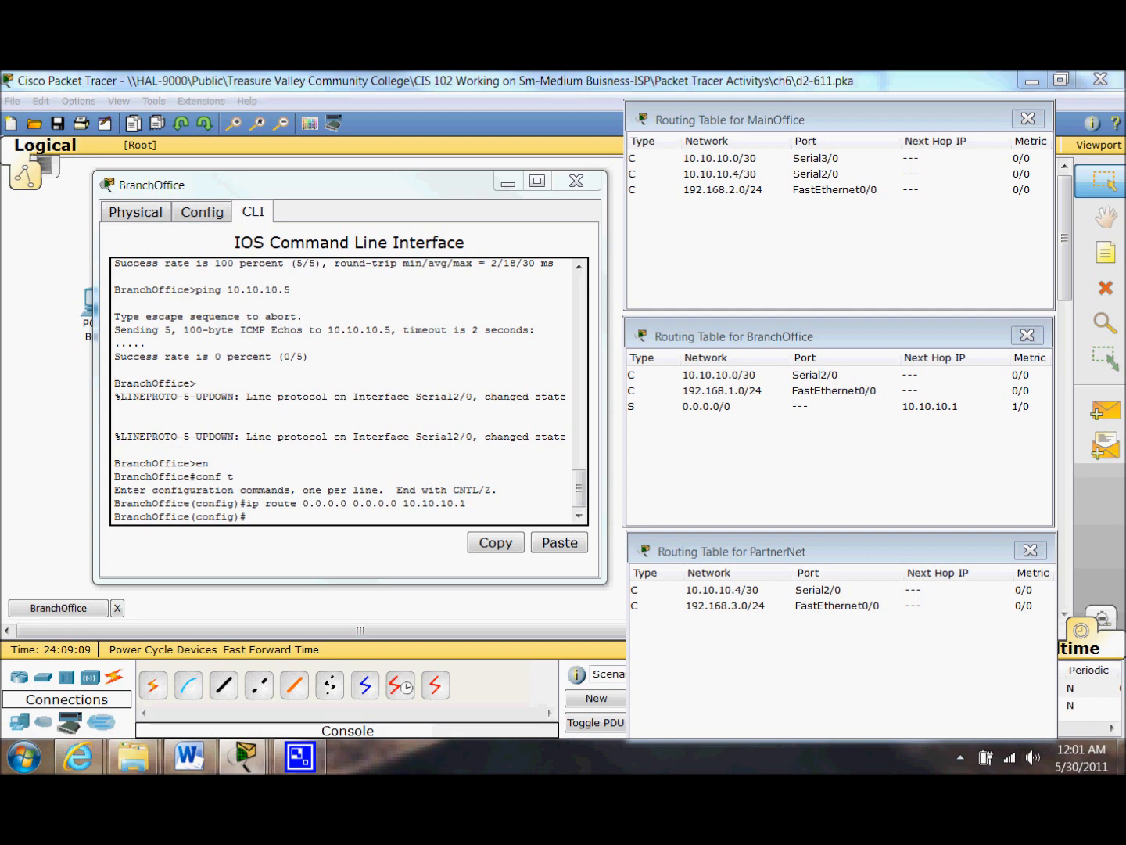
Leave configuration mode, save BranchOffice's configuration with wr, and close the router's window.
{"action": "left_click", "coordinate": [288, 523]}
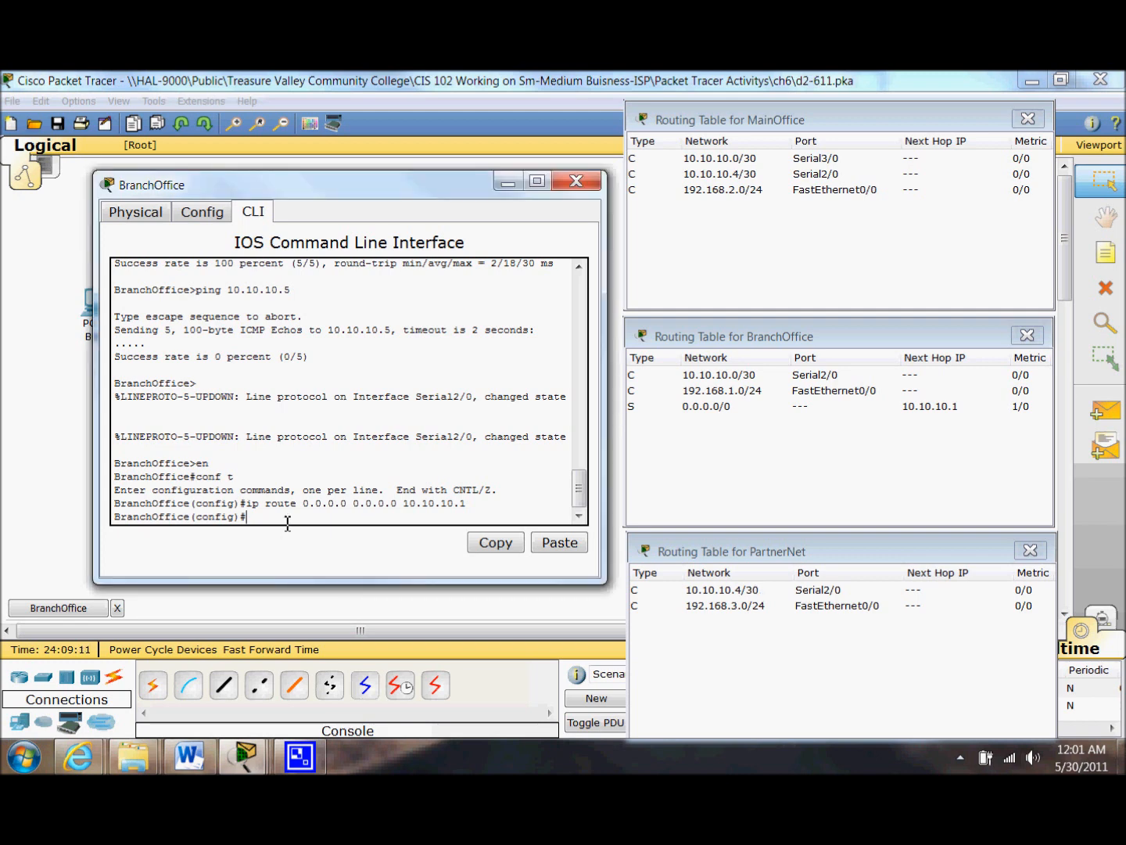
{"action": "type", "text": "end"}
{"action": "key", "text": "Return"}
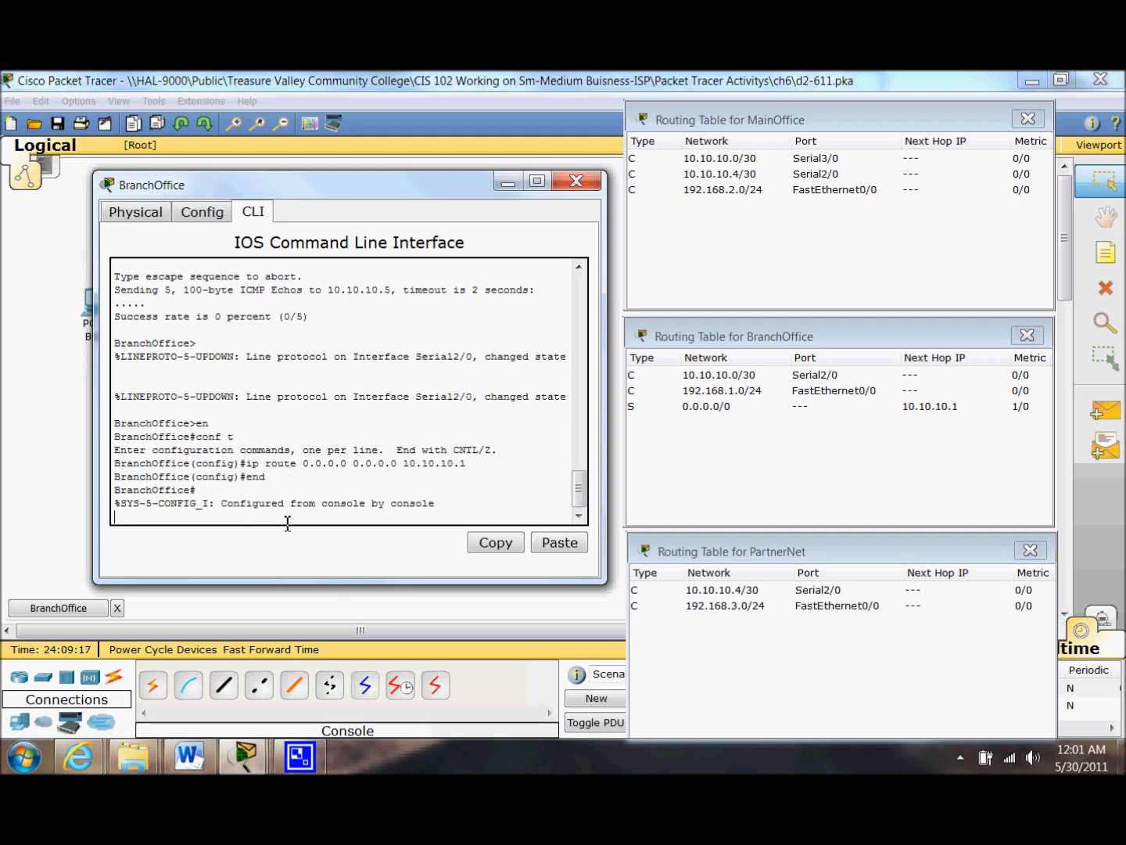
{"action": "type", "text": "wr"}
{"action": "key", "text": "Return"}
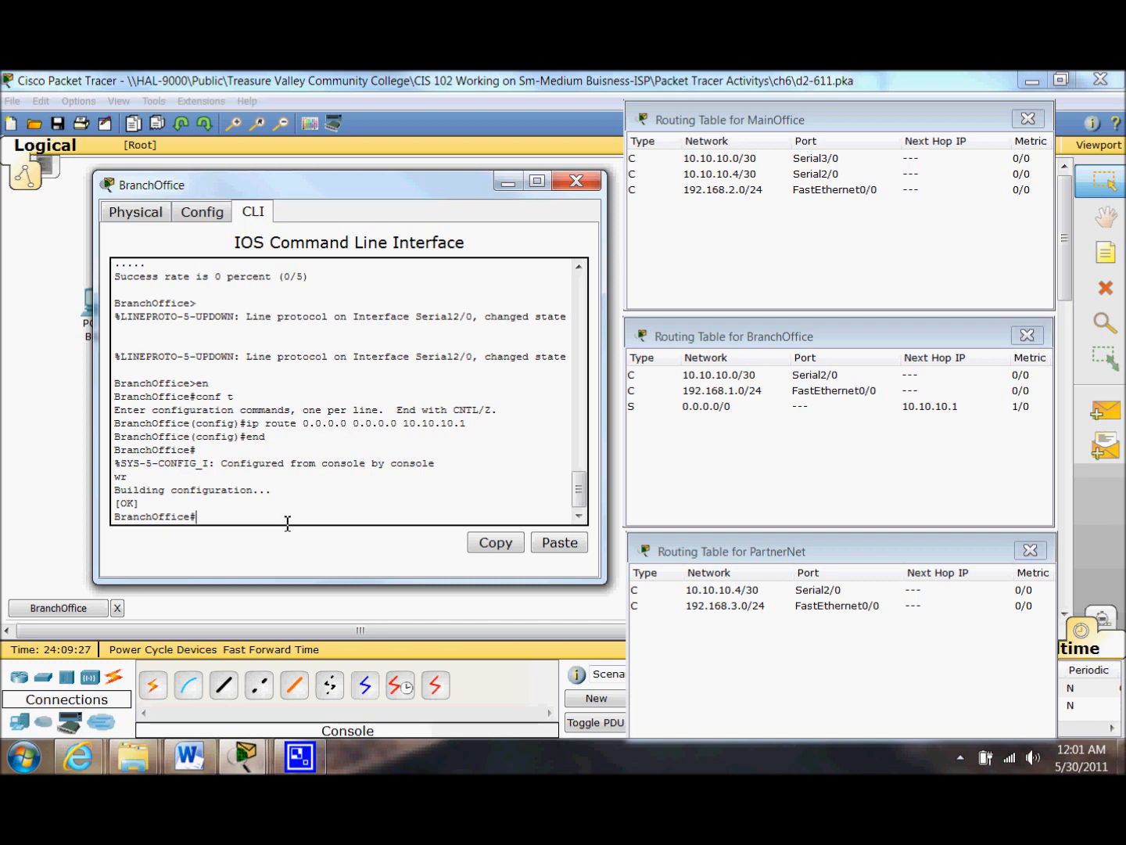
{"action": "left_click", "coordinate": [574, 183]}
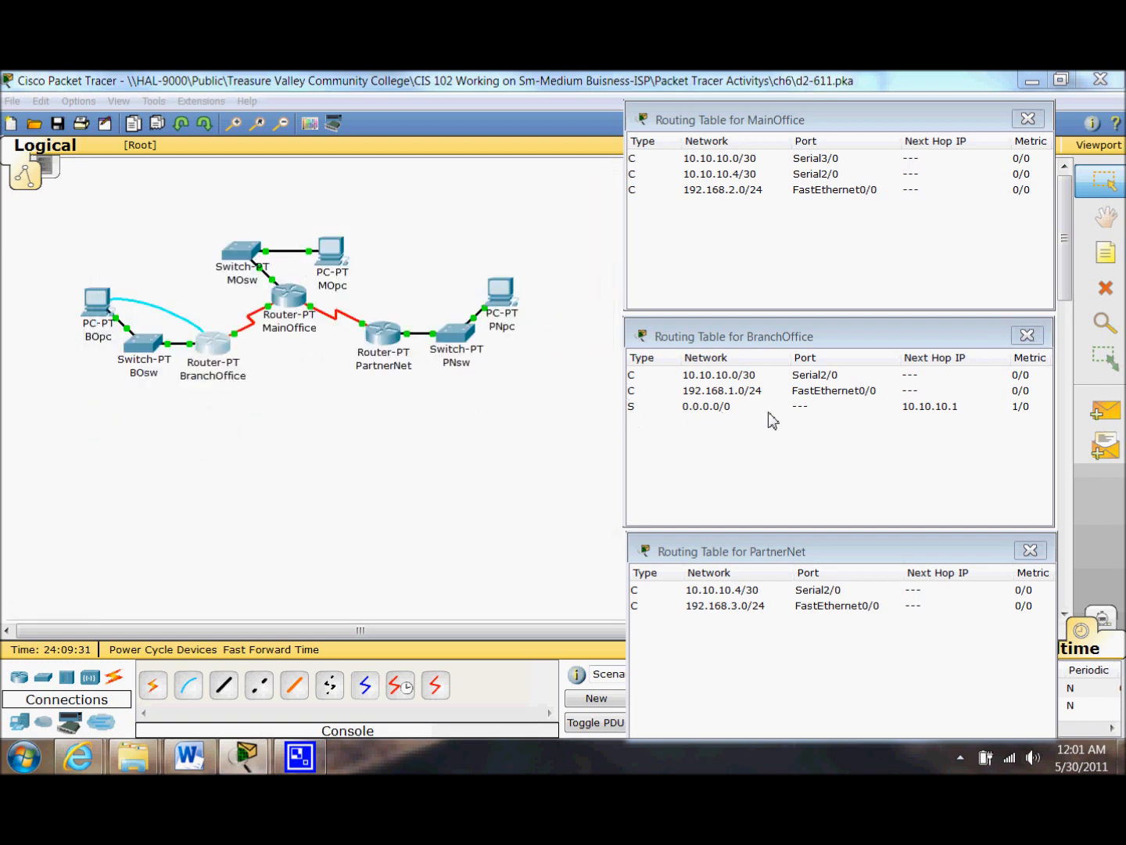
Open the PartnerNet router's command line and enter global configuration mode with en and conf t.
{"action": "left_click", "coordinate": [389, 341]}
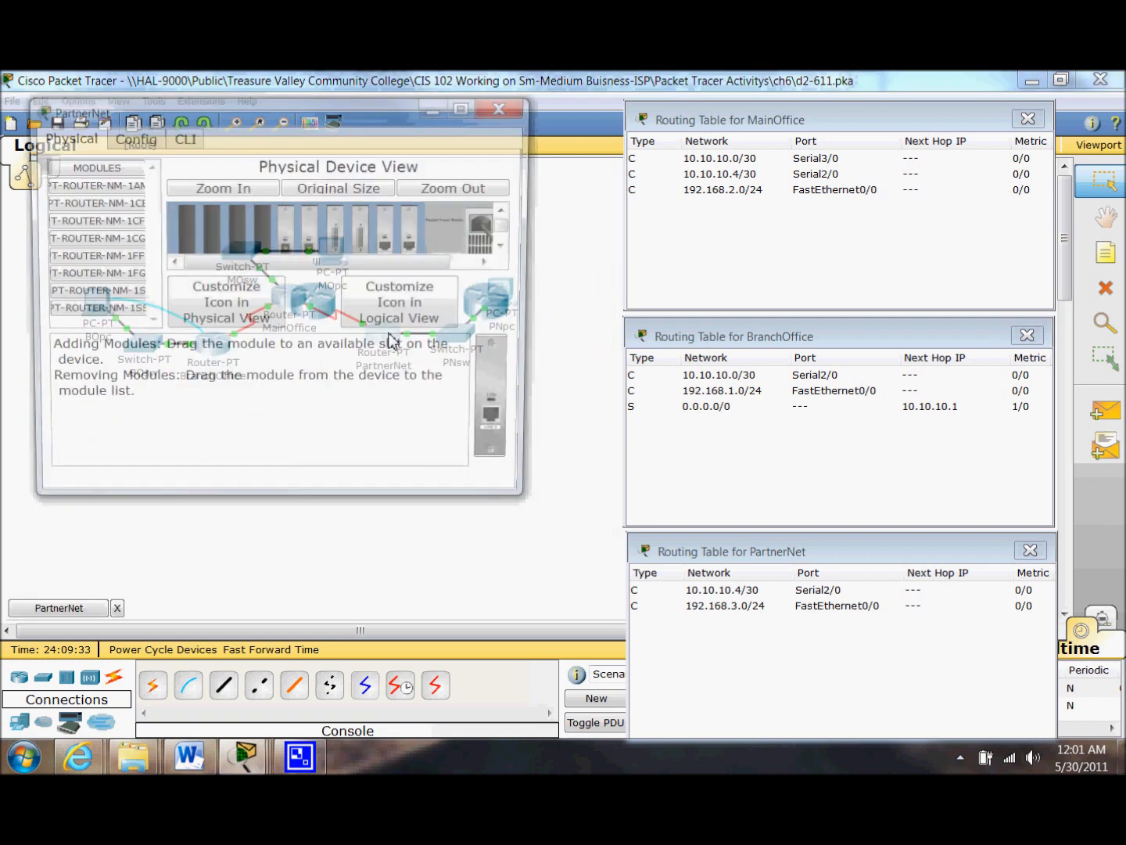
{"action": "left_click", "coordinate": [186, 137]}
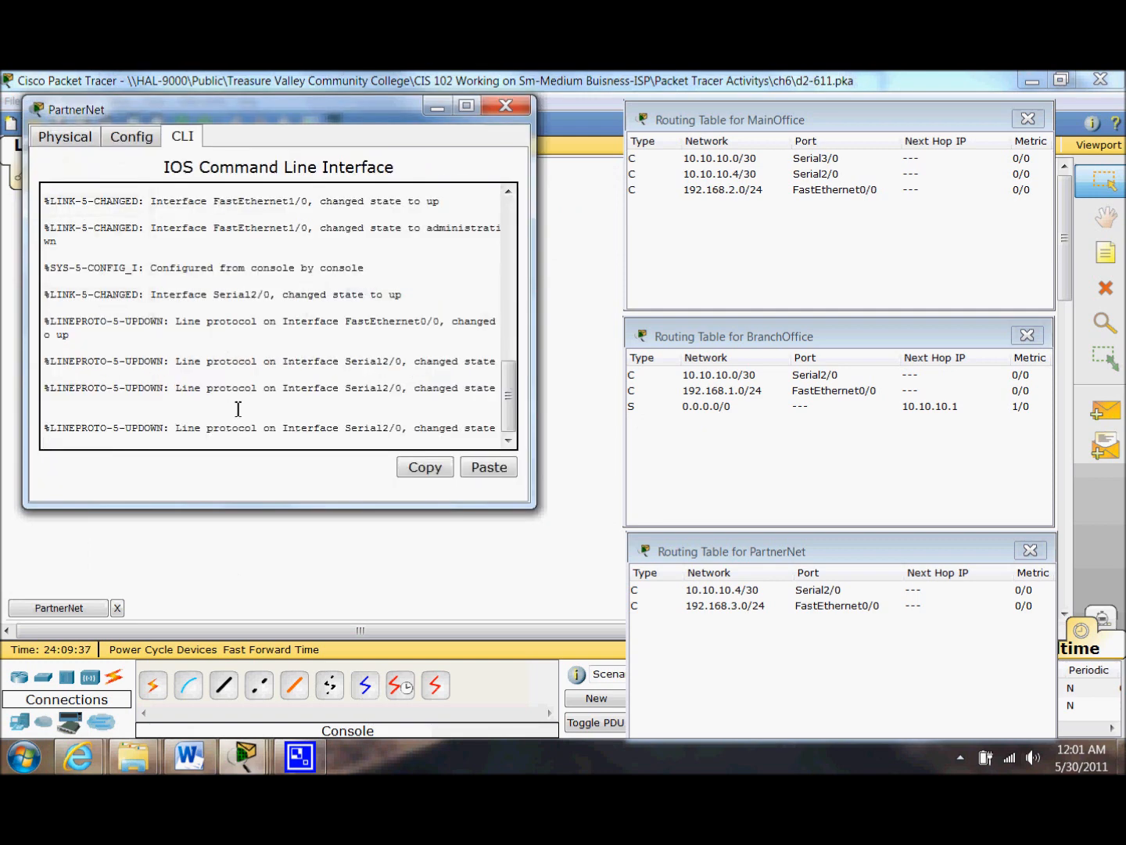
{"action": "key", "text": "Return"}
{"action": "type", "text": "en"}
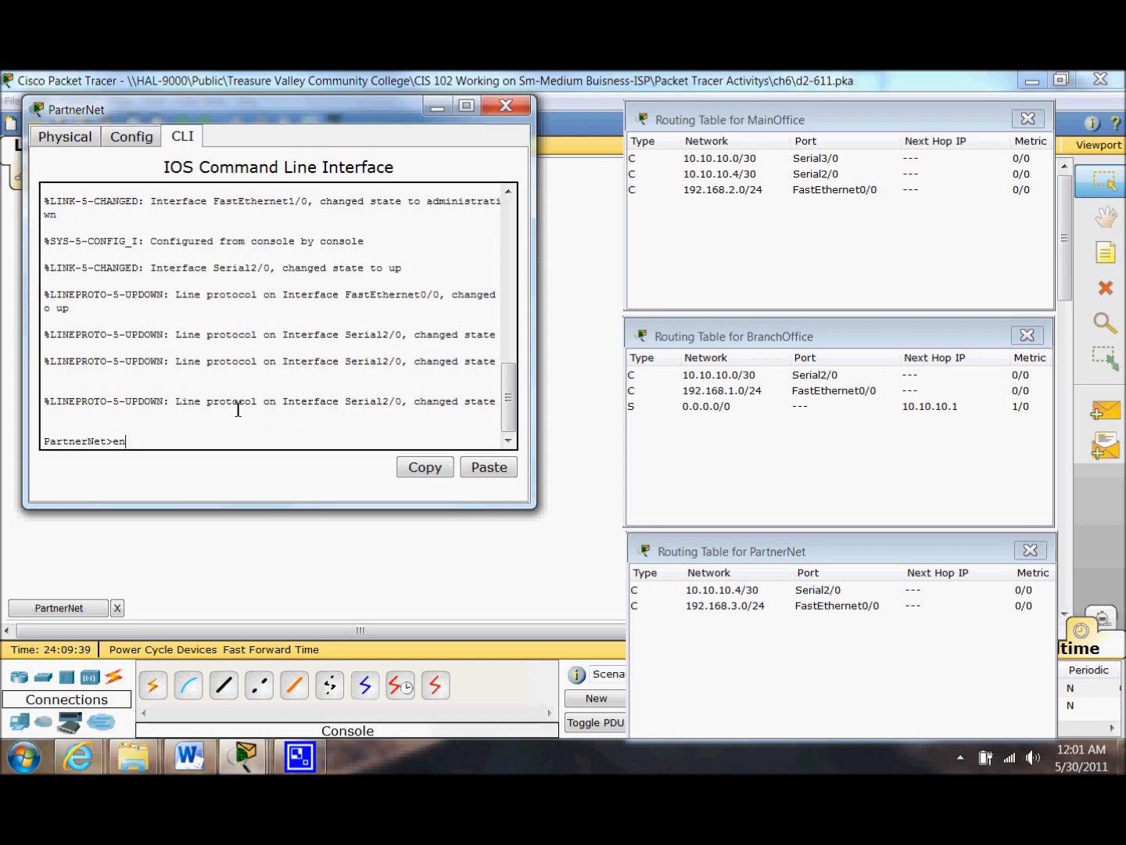
{"action": "key", "text": "Return"}
{"action": "type", "text": "cp"}
{"action": "key", "text": "BackSpace"}
{"action": "type", "text": "onf t"}
{"action": "key", "text": "Return"}
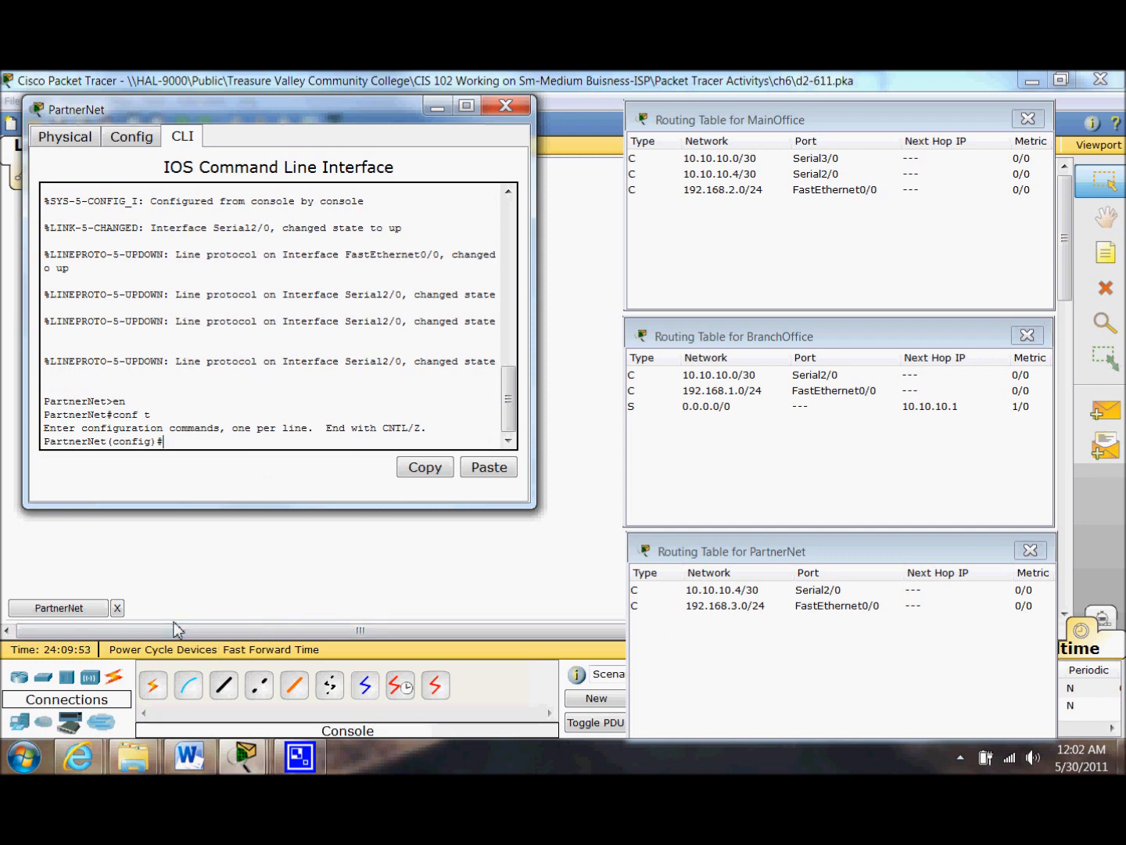
Add a default static route on PartnerNet with ip route 0.0.0.0 0.0.0.0 10.10.10.5.
{"action": "type", "text": "iproute"}
{"action": "key", "text": "Left"}
{"action": "key", "text": "Left"}
{"action": "key", "text": "Left"}
{"action": "key", "text": "Left"}
{"action": "key", "text": "Right"}
{"action": "key", "text": "Right"}
{"action": "key", "text": "Right"}
{"action": "key", "text": "Right"}
{"action": "type", "text": "0.0.0.0 0.0.0.0"}
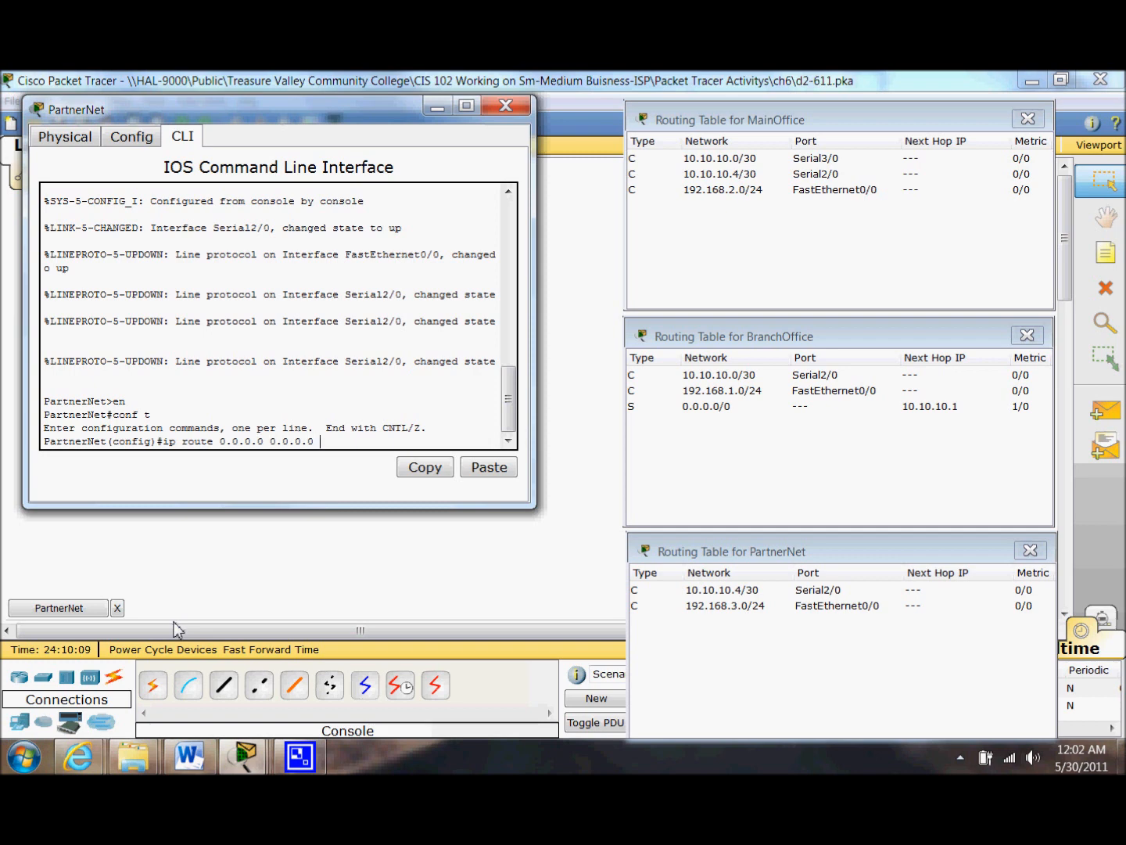
{"action": "type", "text": " 10.10."}
{"action": "type", "text": "10.2"}
{"action": "key", "text": "BackSpace"}
{"action": "type", "text": "5"}
{"action": "key", "text": "Return"}
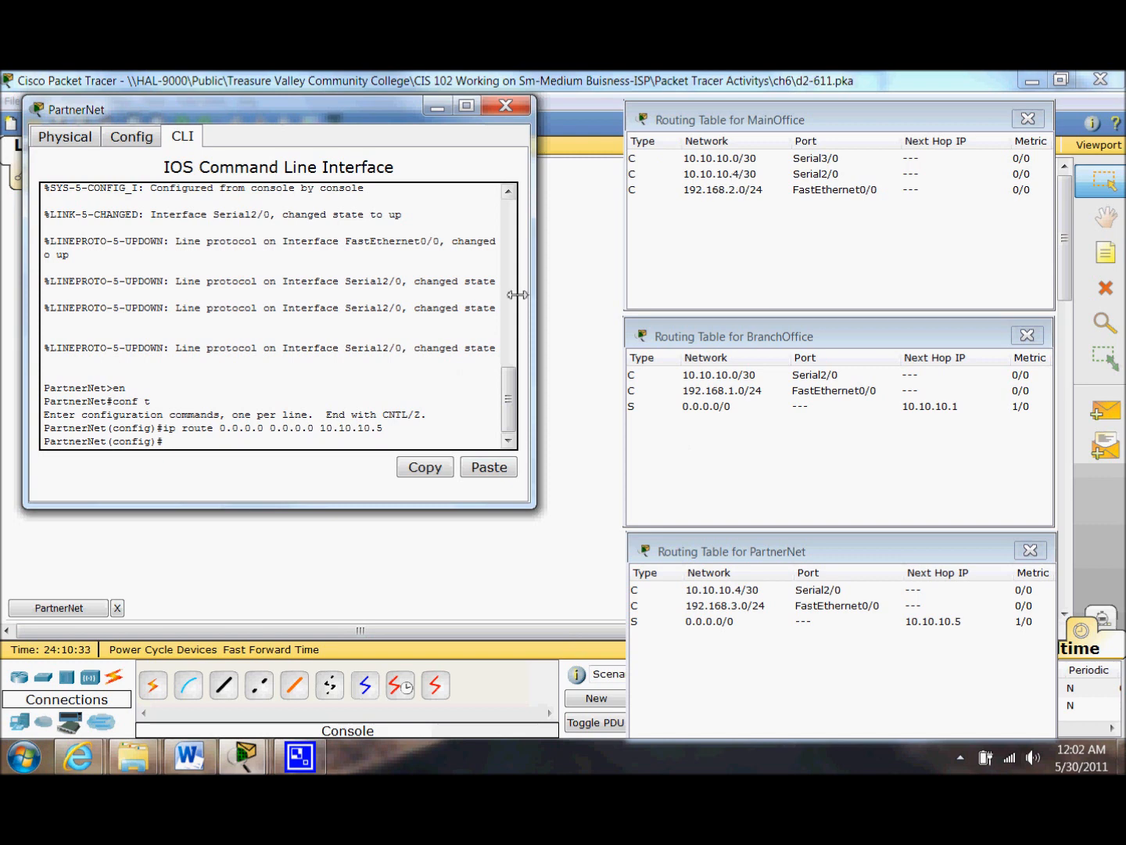
Leave configuration mode with end, save PartnerNet's configuration with wr, and close the router's window.
{"action": "type", "text": "end"}
{"action": "key", "text": "Return"}
{"action": "type", "text": "we"}
{"action": "key", "text": "BackSpace"}
{"action": "type", "text": "r"}
{"action": "key", "text": "Return"}
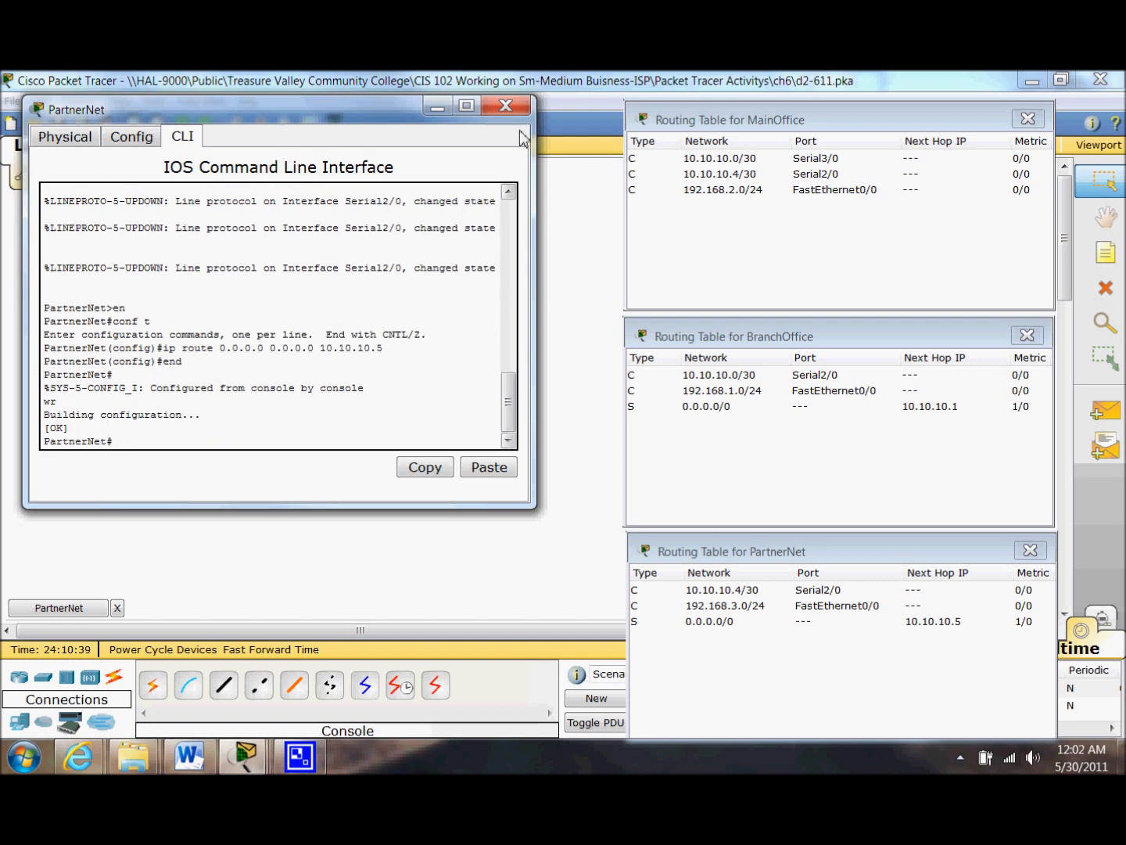
{"action": "left_click", "coordinate": [506, 105]}
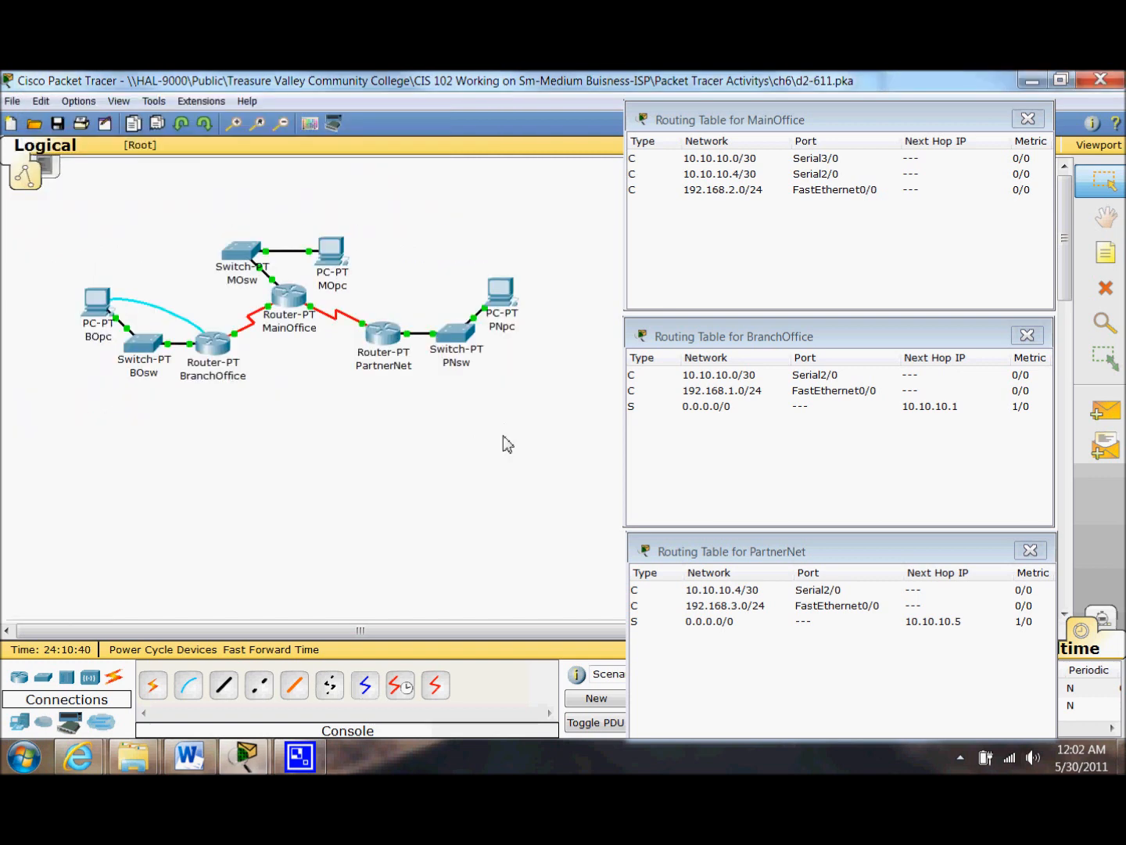
Open the MainOffice router's command line and enter global configuration mode with en and conf t.
{"action": "left_click", "coordinate": [285, 296]}
{"action": "left_click", "coordinate": [258, 220]}
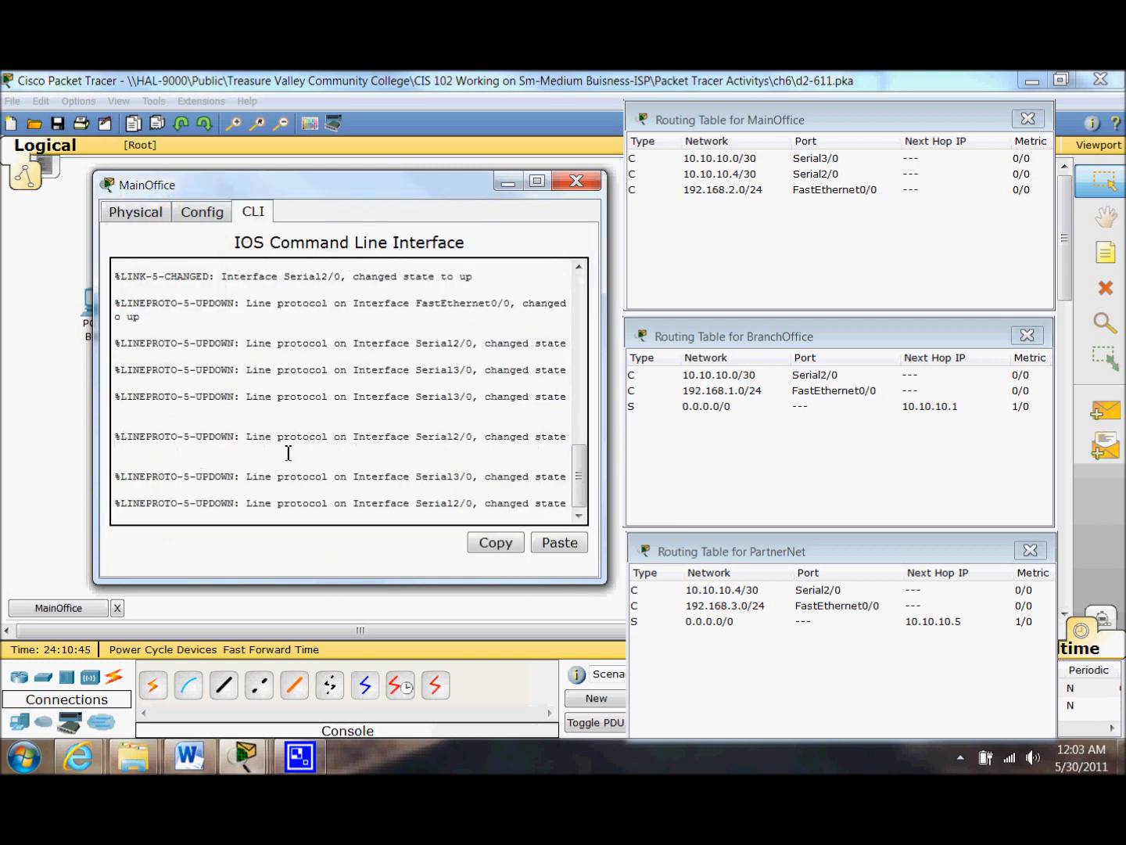
{"action": "key", "text": "Return"}
{"action": "type", "text": "en"}
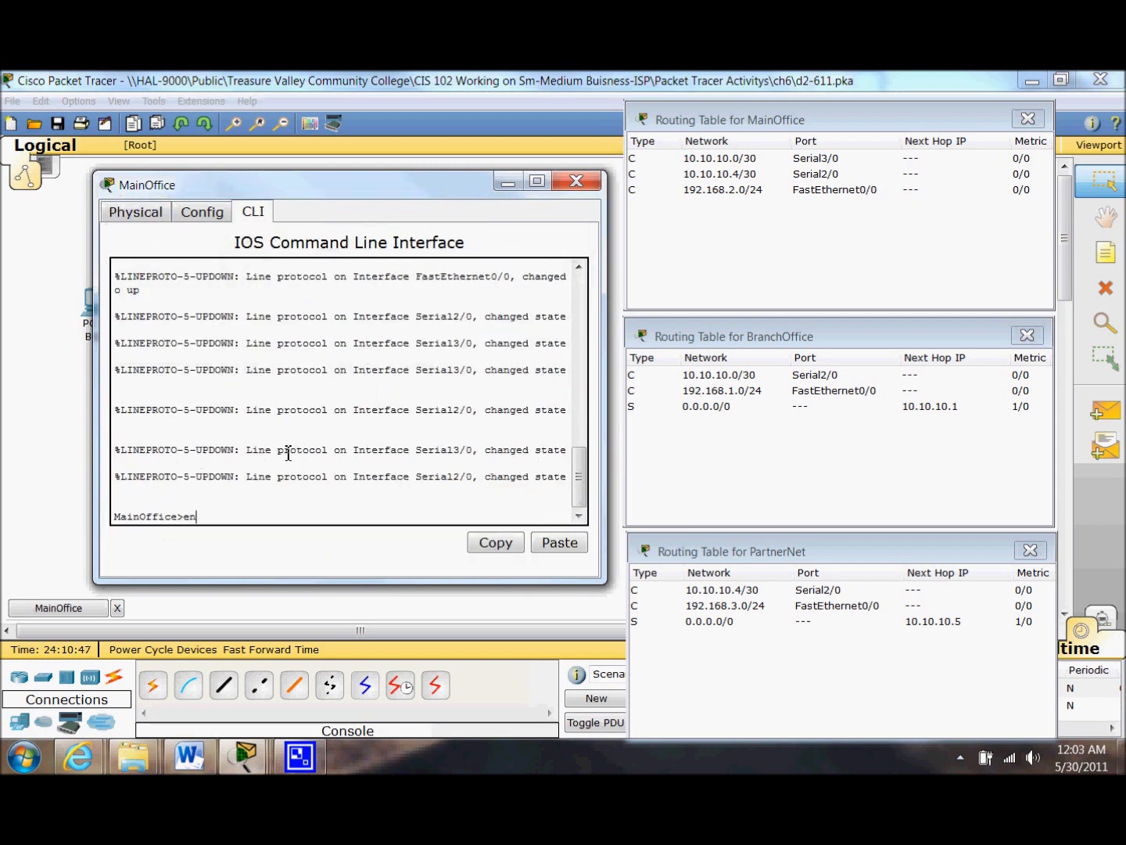
{"action": "key", "text": "Return"}
{"action": "type", "text": "conf t"}
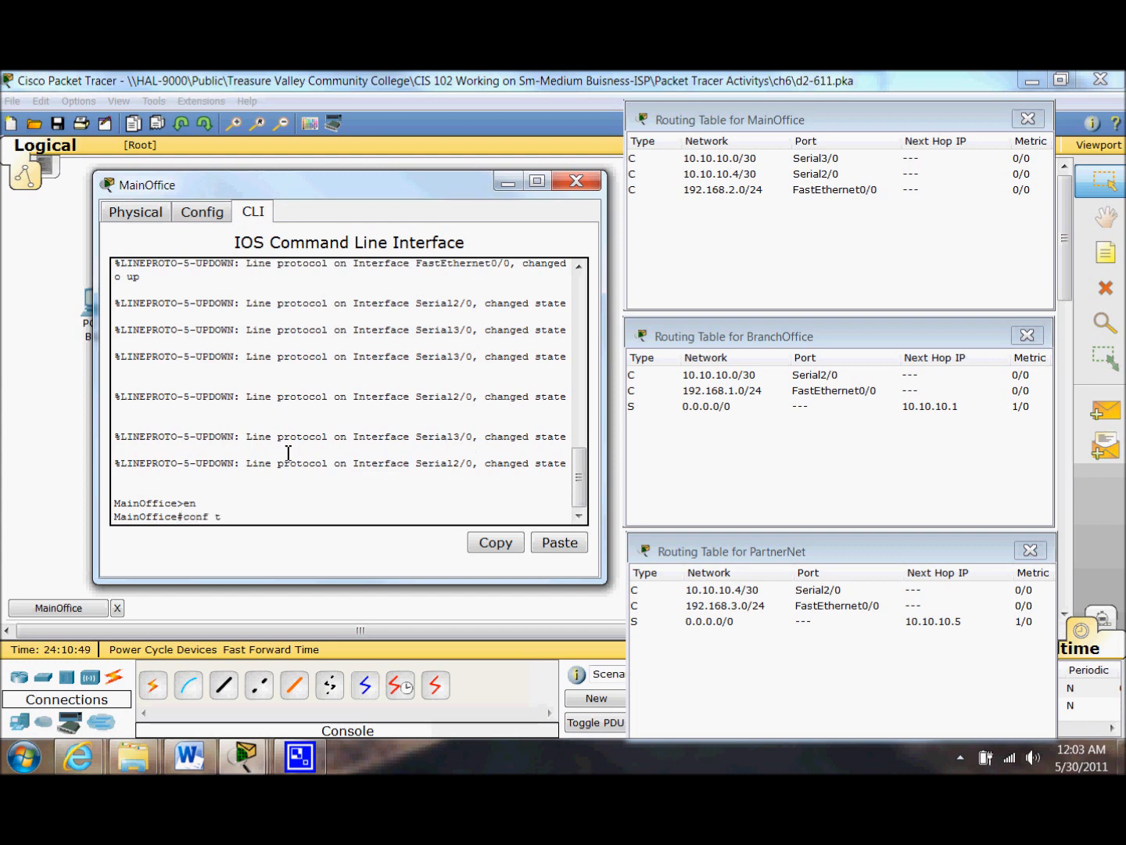
{"action": "key", "text": "Return"}
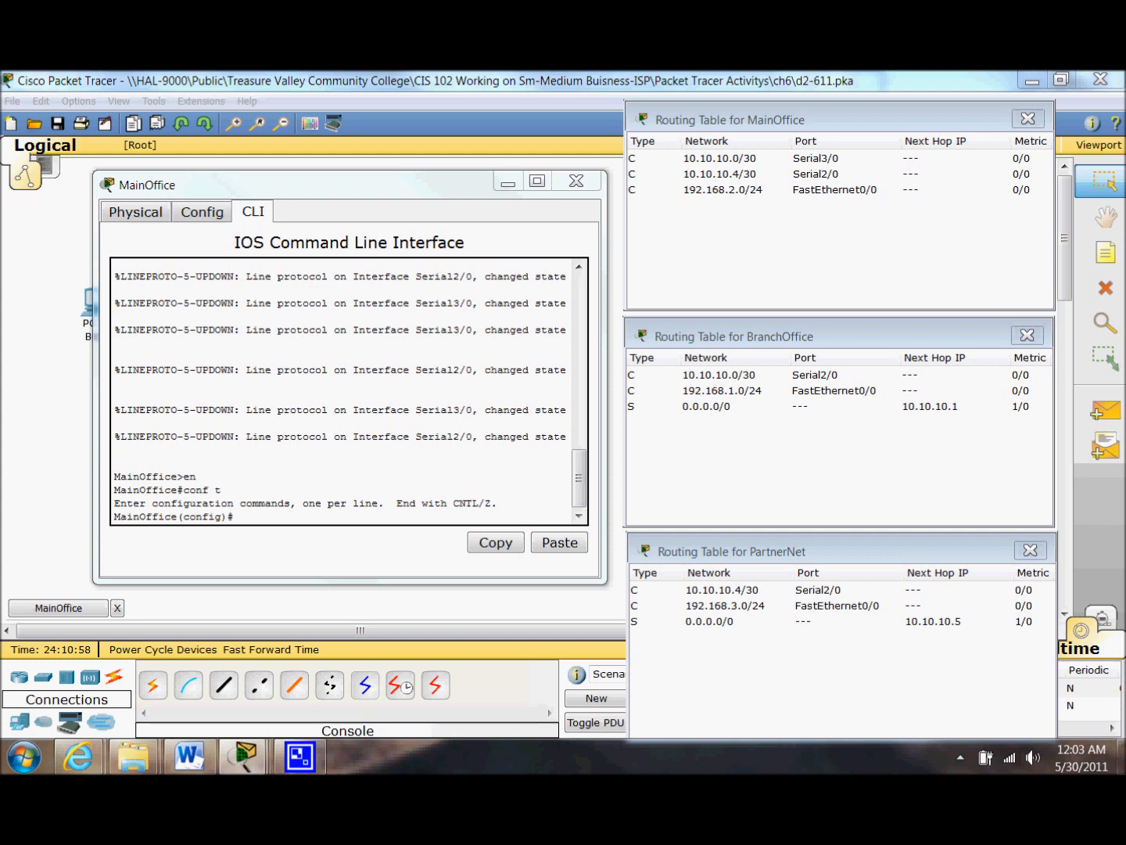
Add a static route on MainOffice to the BranchOffice LAN with ip route 192.168.1.0 255.255.255.0 10.10.10.2.
{"action": "left_click", "coordinate": [282, 518]}
{"action": "type", "text": "ip"}
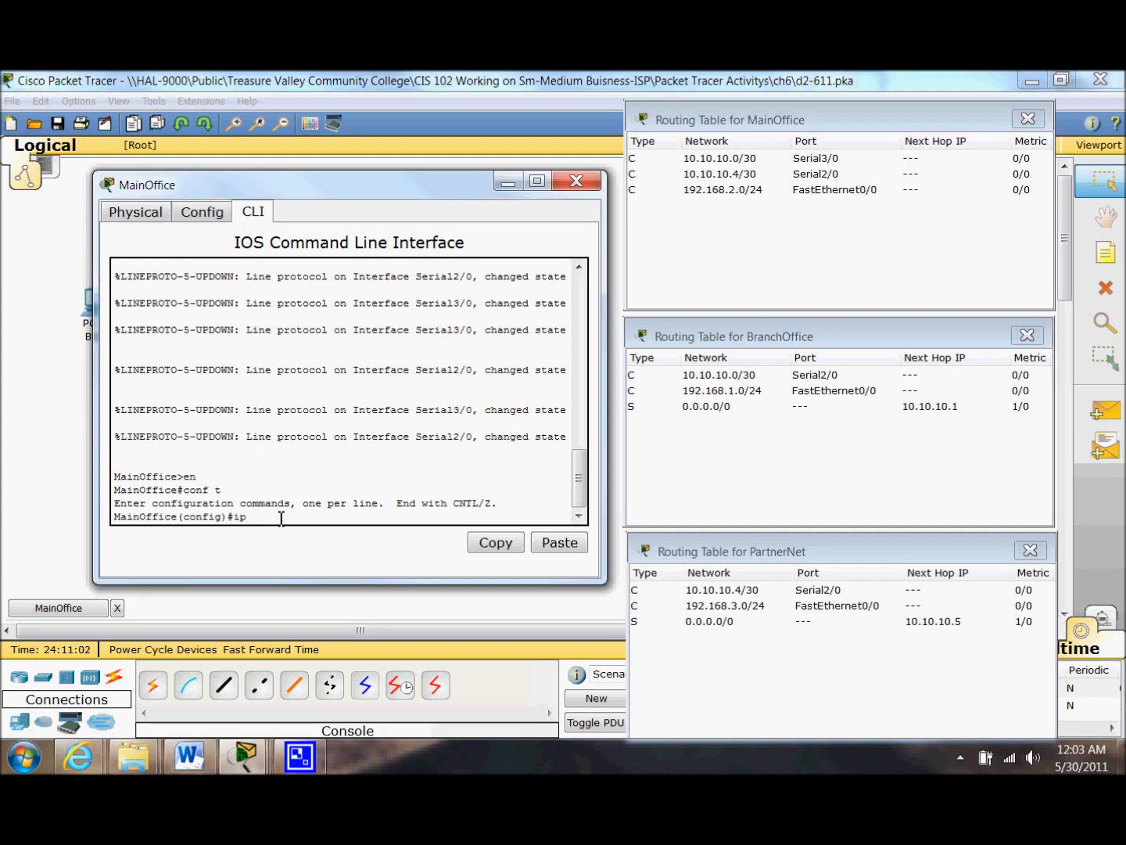
{"action": "type", "text": " route 192.168.1.0"}
{"action": "type", "text": "255.255.255.0 10.10.10."}
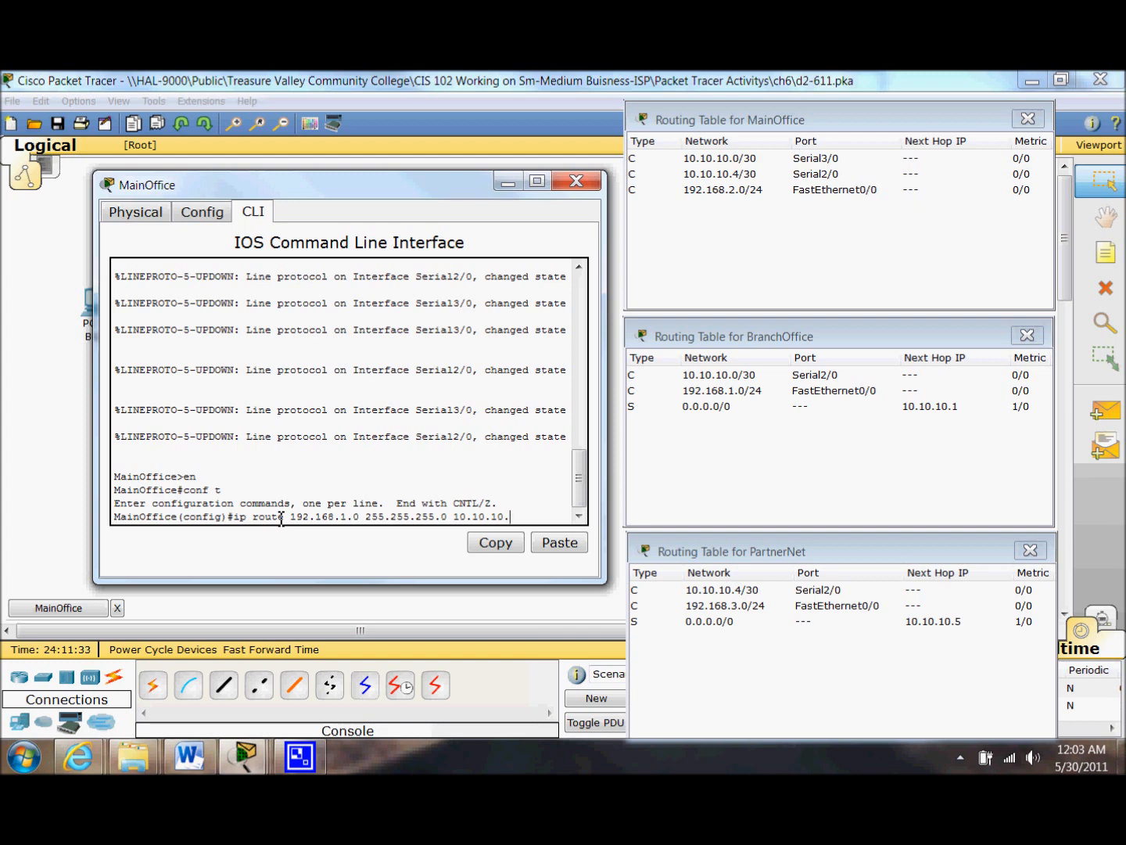
{"action": "type", "text": "2"}
{"action": "key", "text": "Return"}
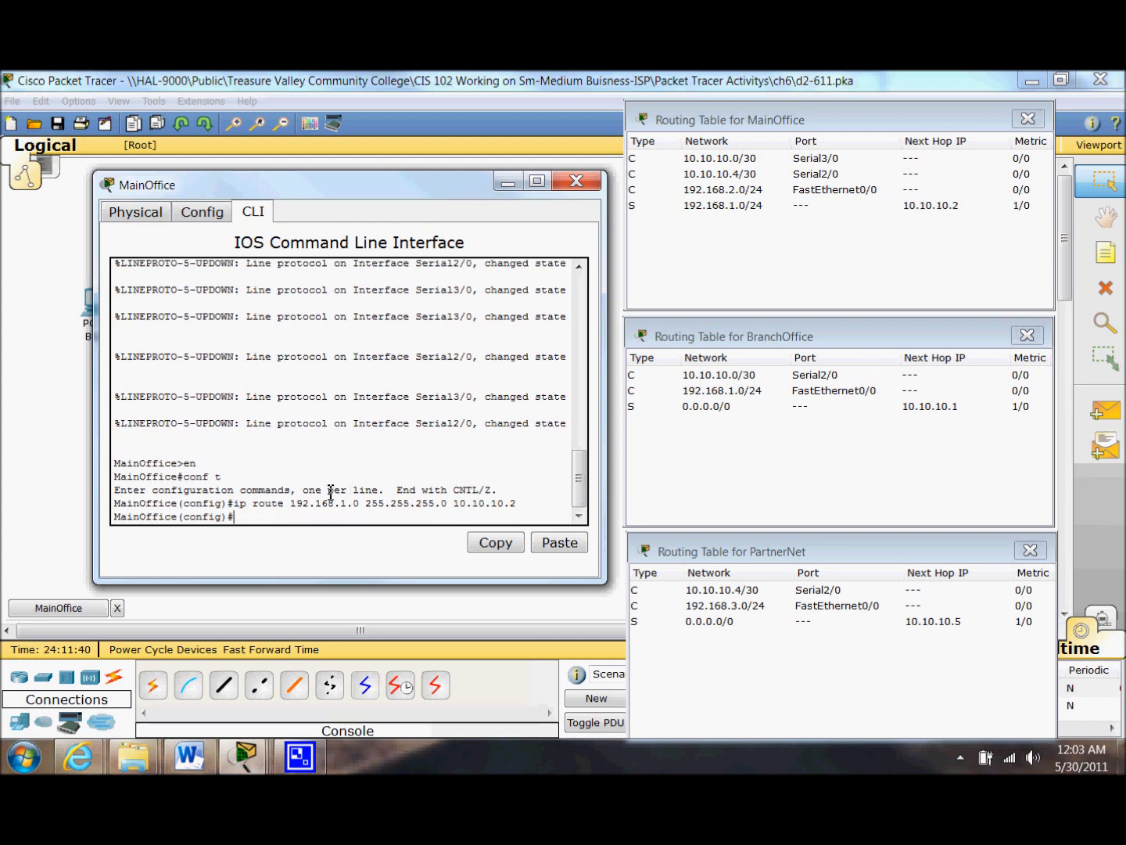
Reuse the previous command to add MainOffice's route to the PartnerNet LAN: ip route 192.168.3.0 255.255.255.0 10.10.10.6.
{"action": "key", "text": "Up"}
{"action": "key", "text": "BackSpace"}
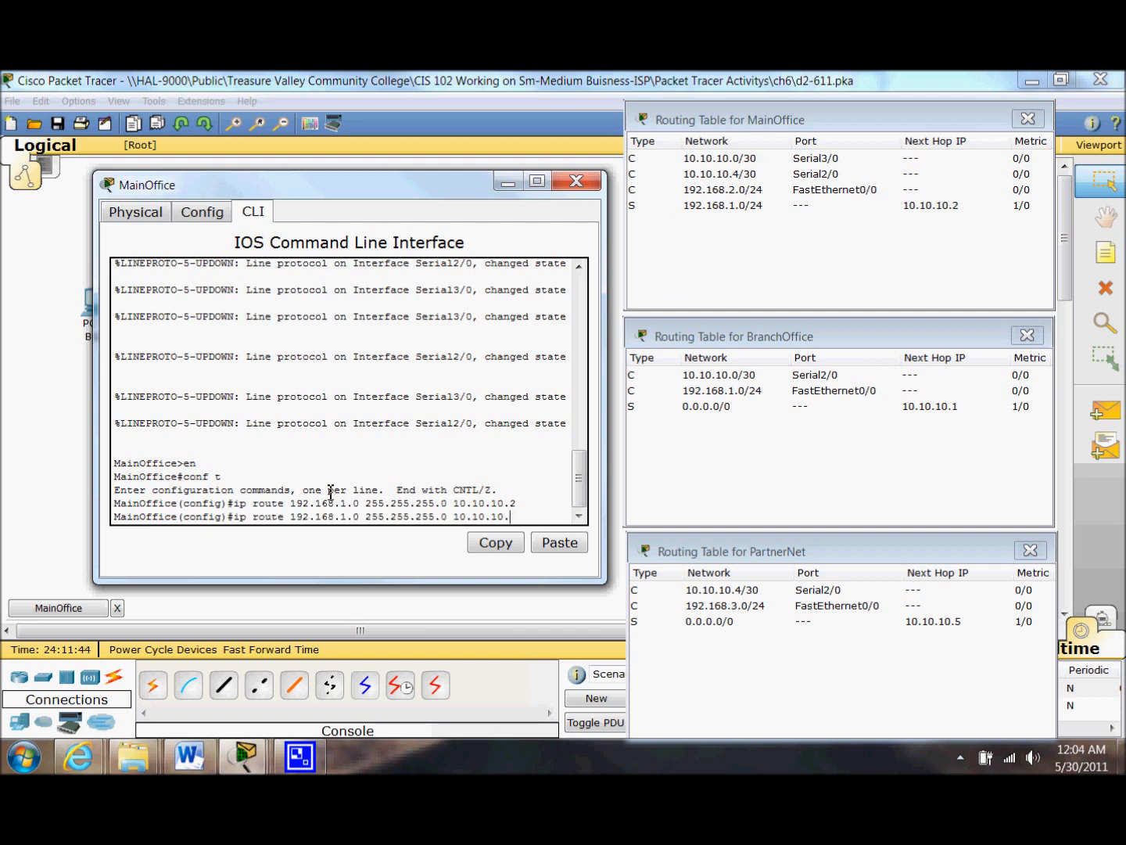
{"action": "type", "text": "6"}
{"action": "key", "text": "Left"}
{"action": "key", "text": "Left"}
{"action": "key", "text": "Left"}
{"action": "key", "text": "Left"}
{"action": "key", "text": "Left"}
{"action": "key", "text": "Left"}
{"action": "key", "text": "Left"}
{"action": "key", "text": "Left"}
{"action": "key", "text": "Left"}
{"action": "key", "text": "Left"}
{"action": "key", "text": "Left"}
{"action": "key", "text": "Left"}
{"action": "key", "text": "Left"}
{"action": "key", "text": "Left"}
{"action": "key", "text": "Left"}
{"action": "key", "text": "Left"}
{"action": "key", "text": "Left"}
{"action": "key", "text": "Left"}
{"action": "key", "text": "Left"}
{"action": "key", "text": "Left"}
{"action": "key", "text": "BackSpace"}
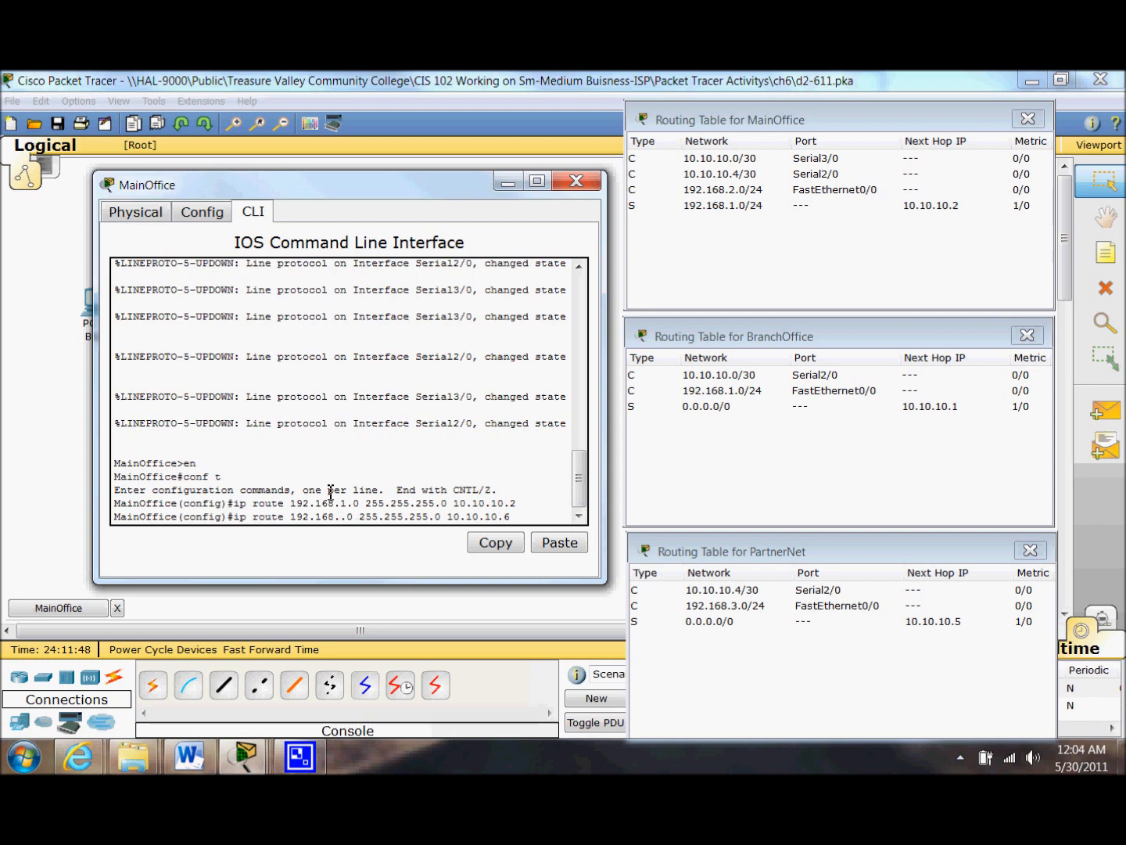
{"action": "type", "text": "3"}
{"action": "key", "text": "Return"}
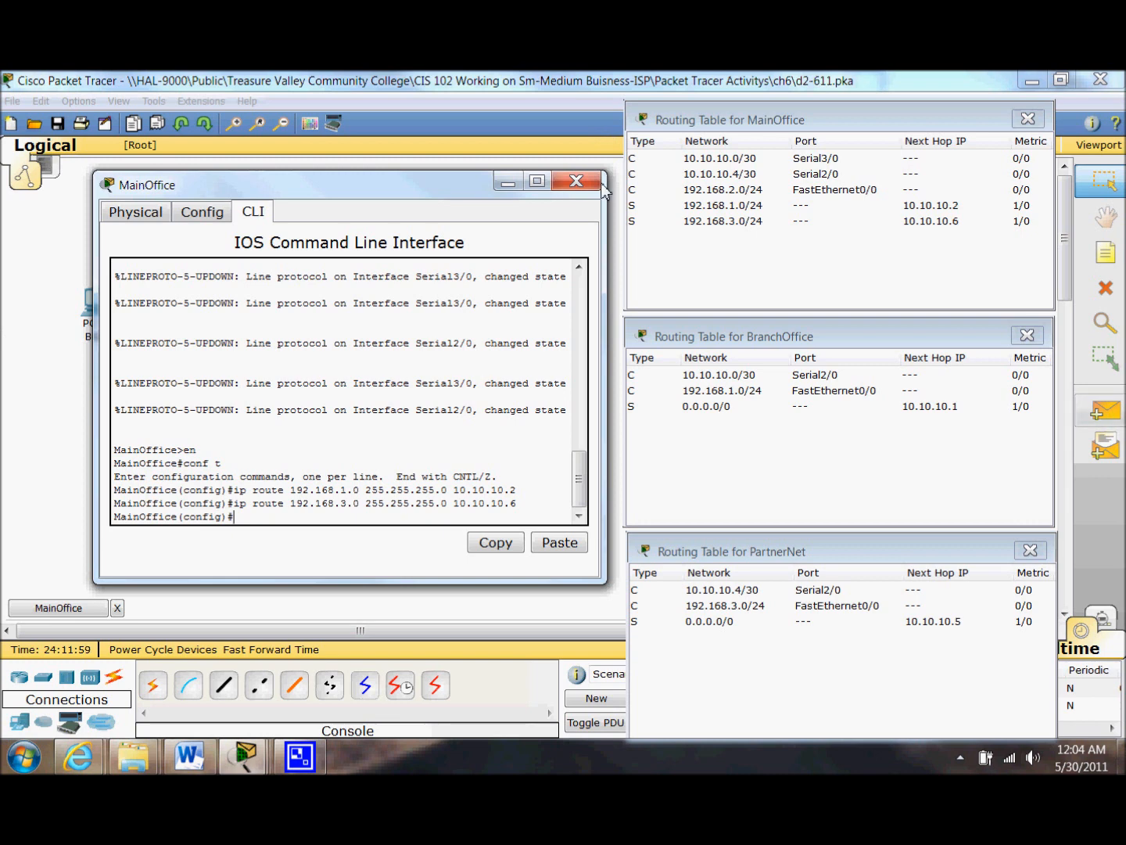
Leave configuration mode with end, save MainOffice's configuration with wr, and close the router's window.
{"action": "type", "text": "end"}
{"action": "key", "text": "Return"}
{"action": "type", "text": "we"}
{"action": "key", "text": "BackSpace"}
{"action": "type", "text": "r"}
{"action": "key", "text": "Return"}
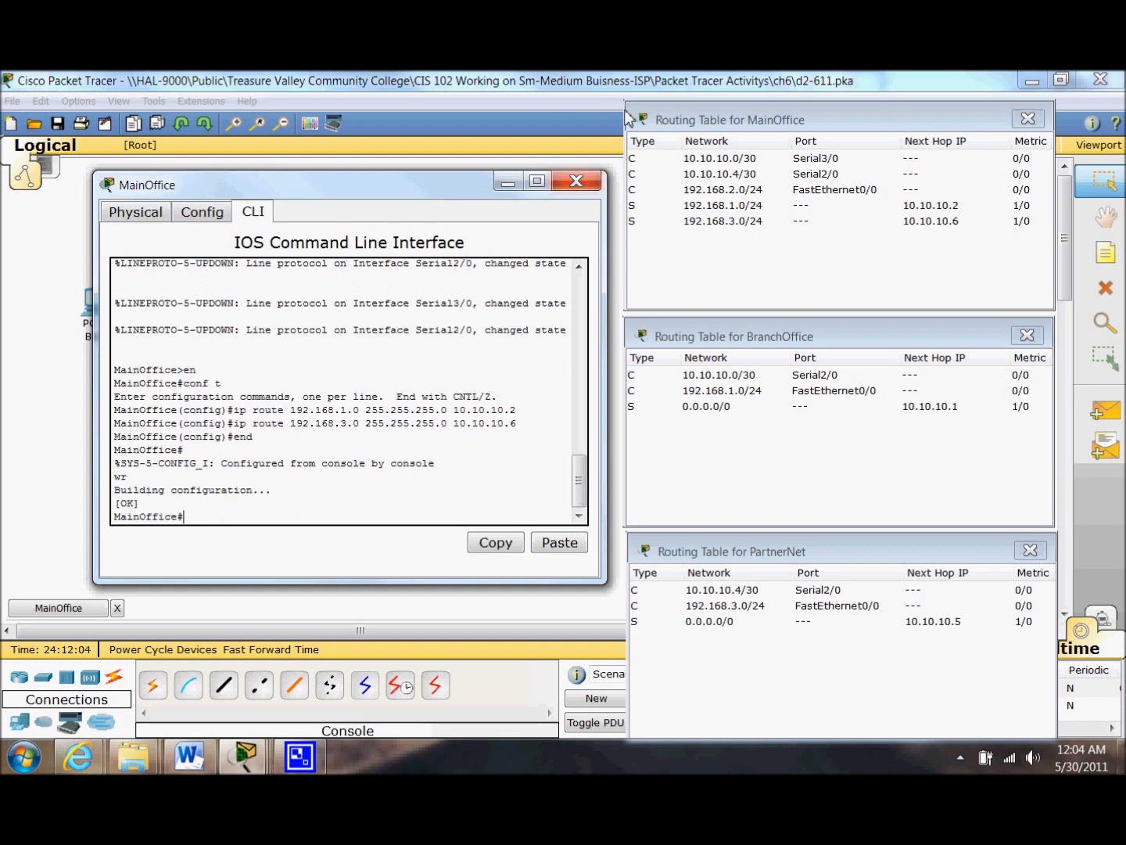
{"action": "left_click", "coordinate": [577, 180]}
Open BOpc's command prompt and ping 192.168.3.2 on the PartnerNet LAN.
{"action": "double_click", "coordinate": [93, 314]}
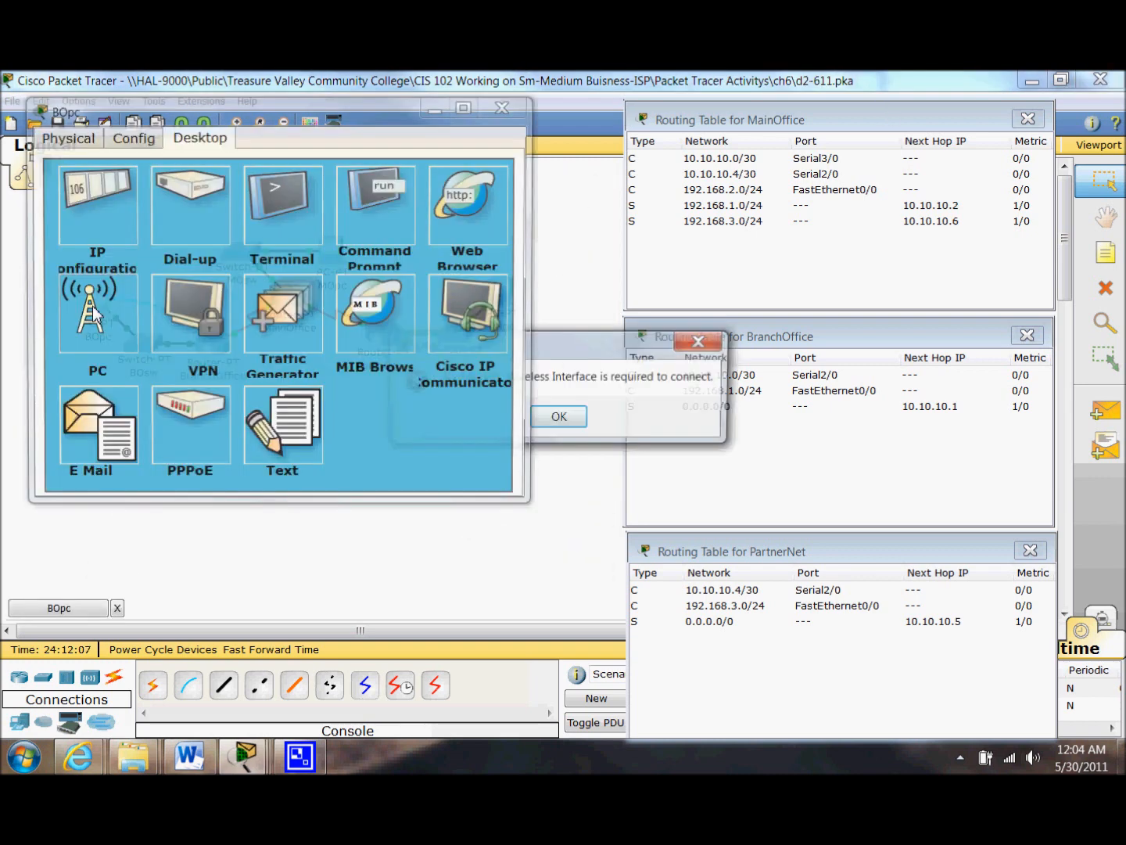
{"action": "left_click", "coordinate": [561, 422]}
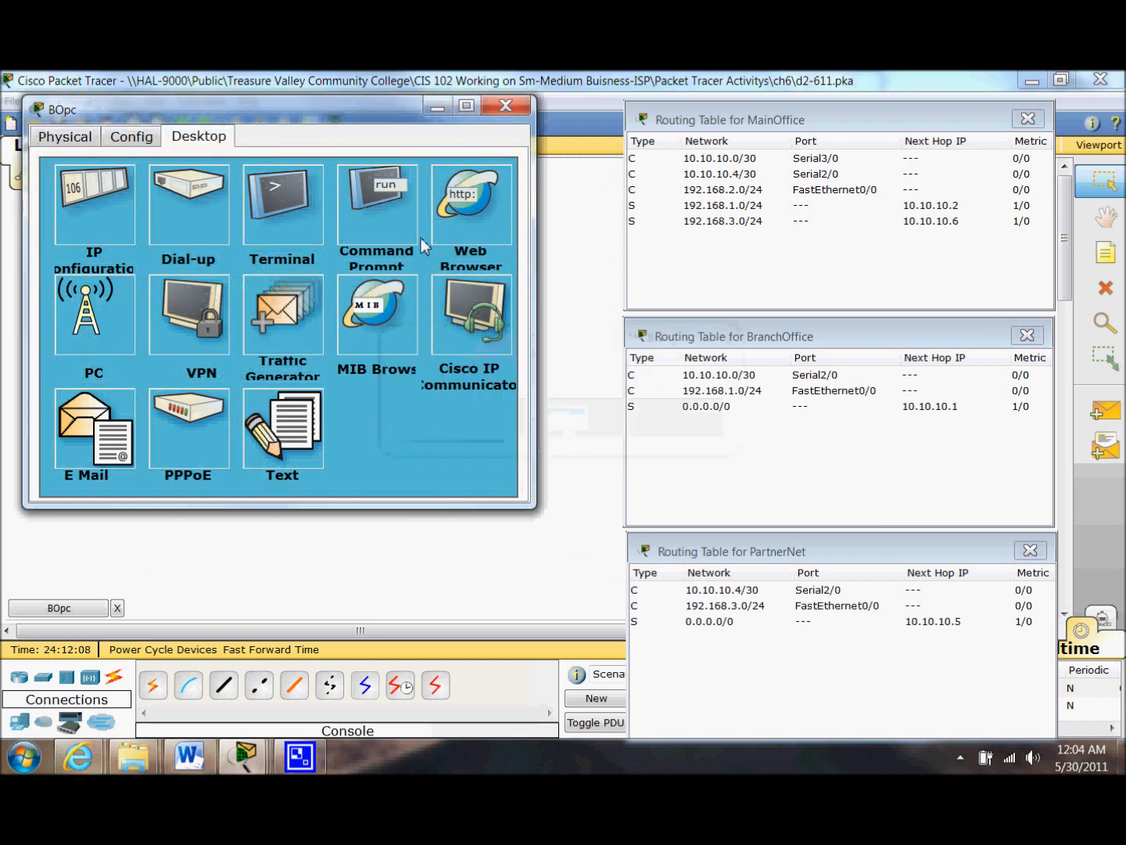
{"action": "left_click", "coordinate": [383, 233]}
{"action": "type", "text": "ping"}
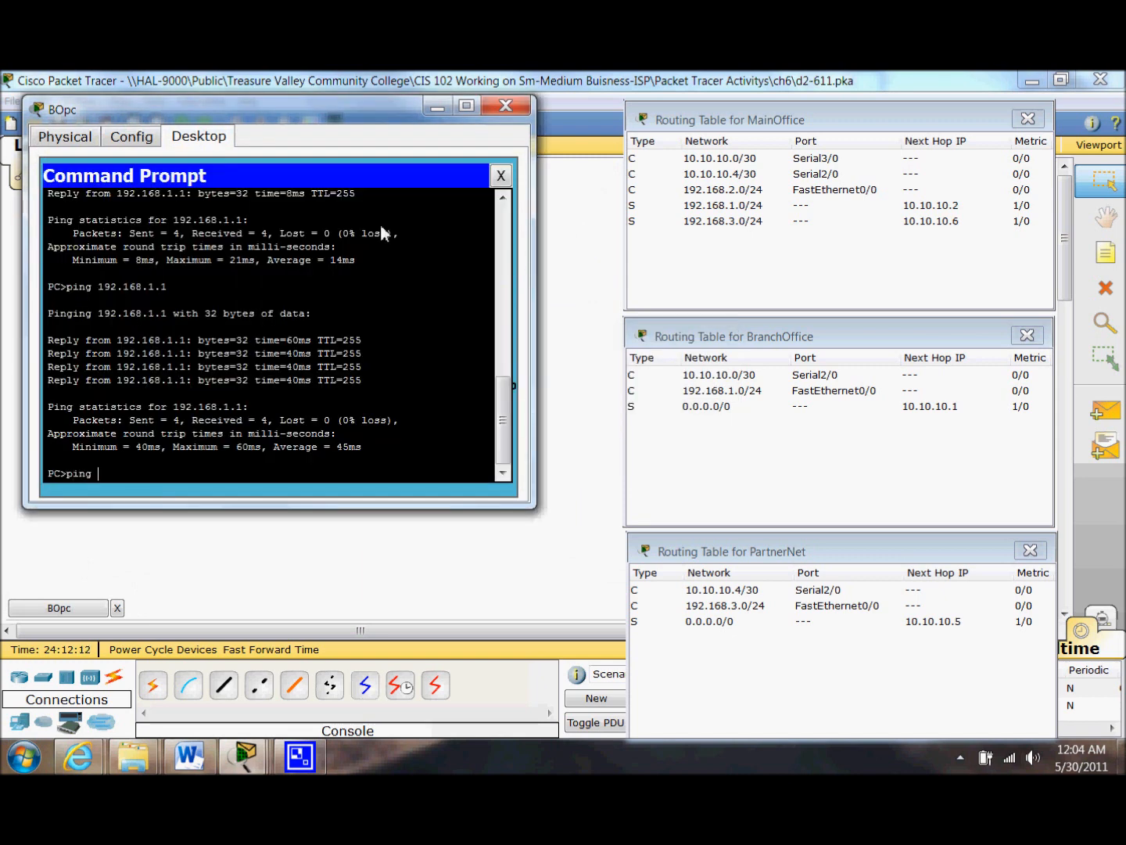
{"action": "type", "text": " 192.168.3.2"}
{"action": "key", "text": "Return"}
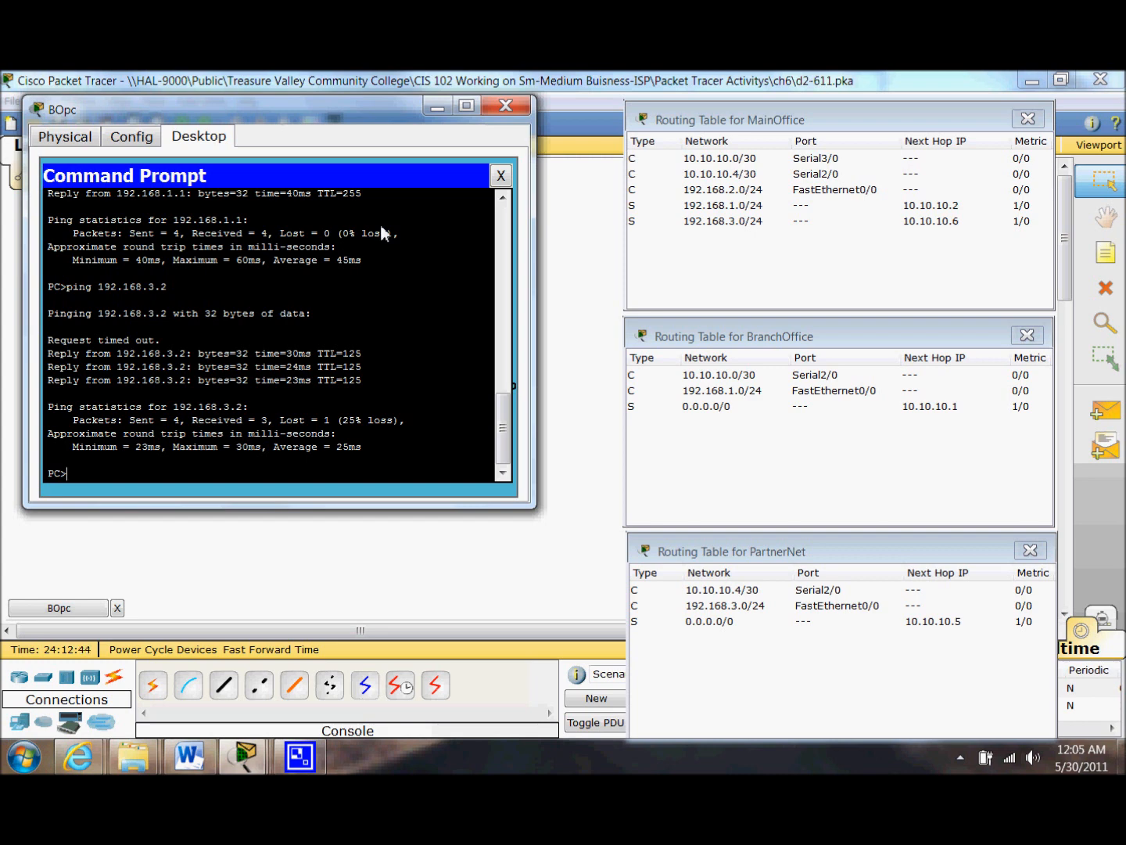
Repeat the ping from BOpc to 192.168.3.2.
{"action": "key", "text": "Up"}
{"action": "key", "text": "BackSpace"}
{"action": "key", "text": "BackSpace"}
{"action": "key", "text": "BackSpace"}
{"action": "key", "text": "BackSpace"}
{"action": "key", "text": "BackSpace"}
{"action": "type", "text": "8.3.2"}
{"action": "key", "text": "Return"}
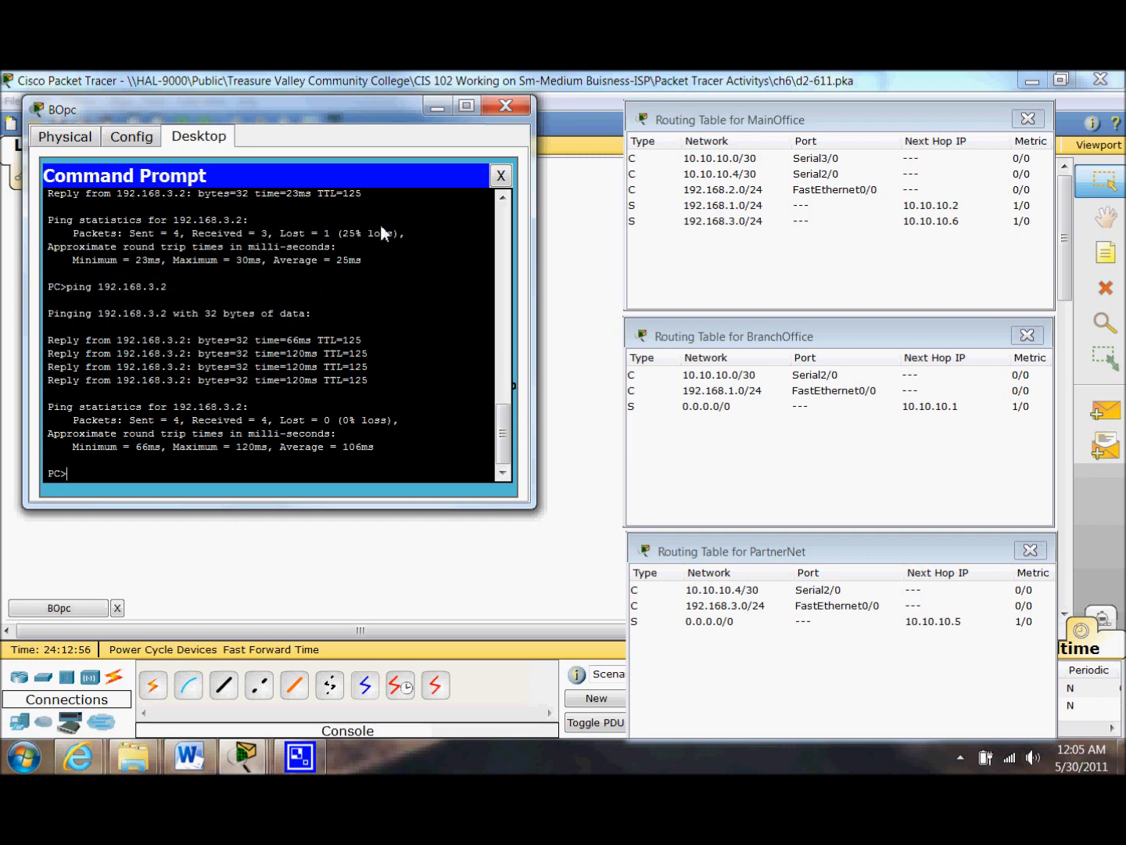
Ping 192.168.2.2 on the MainOffice LAN from BOpc's command prompt.
{"action": "key", "text": "Up"}
{"action": "key", "text": "BackSpace"}
{"action": "key", "text": "BackSpace"}
{"action": "key", "text": "BackSpace"}
{"action": "key", "text": "BackSpace"}
{"action": "key", "text": "BackSpace"}
{"action": "key", "text": "BackSpace"}
{"action": "key", "text": "BackSpace"}
{"action": "key", "text": "BackSpace"}
{"action": "key", "text": "BackSpace"}
{"action": "key", "text": "BackSpace"}
{"action": "type", "text": "192.168.2.2"}
{"action": "key", "text": "Return"}
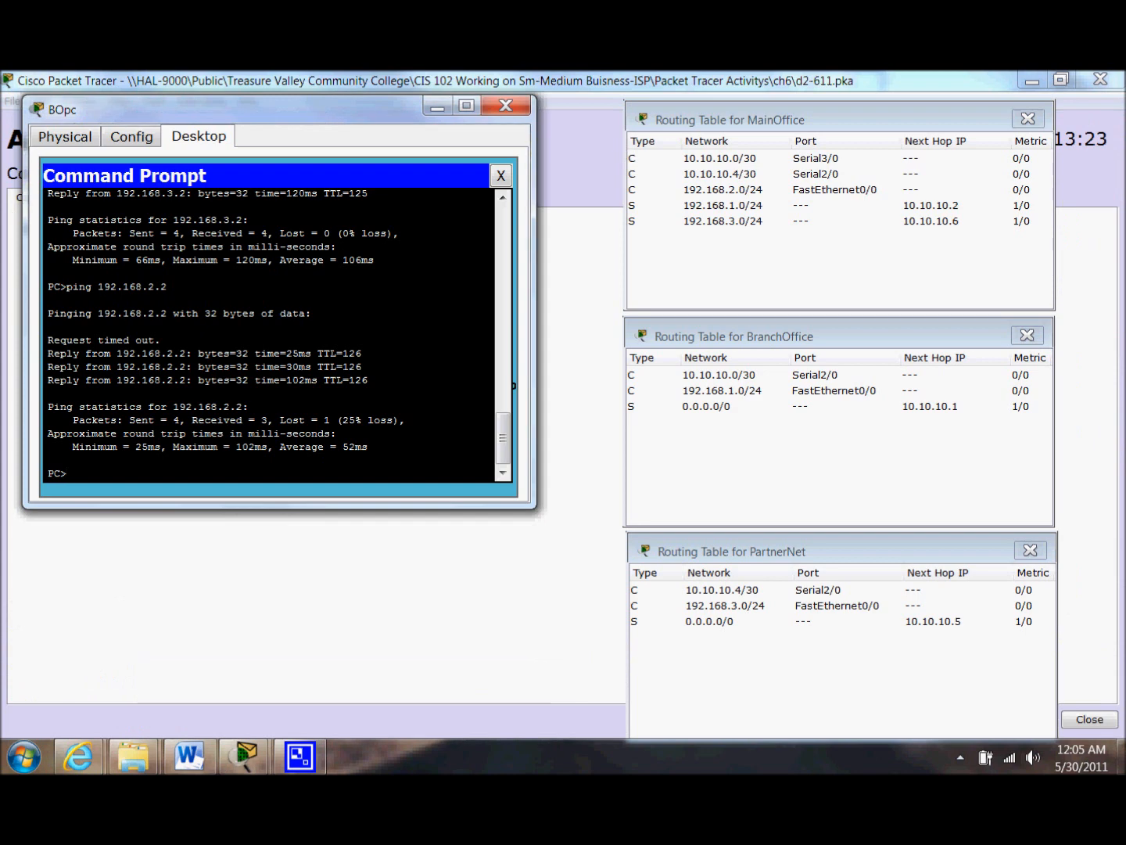
Close BOpc's window and the routing tables for MainOffice, BranchOffice and PartnerNet.
{"action": "left_click", "coordinate": [518, 104]}
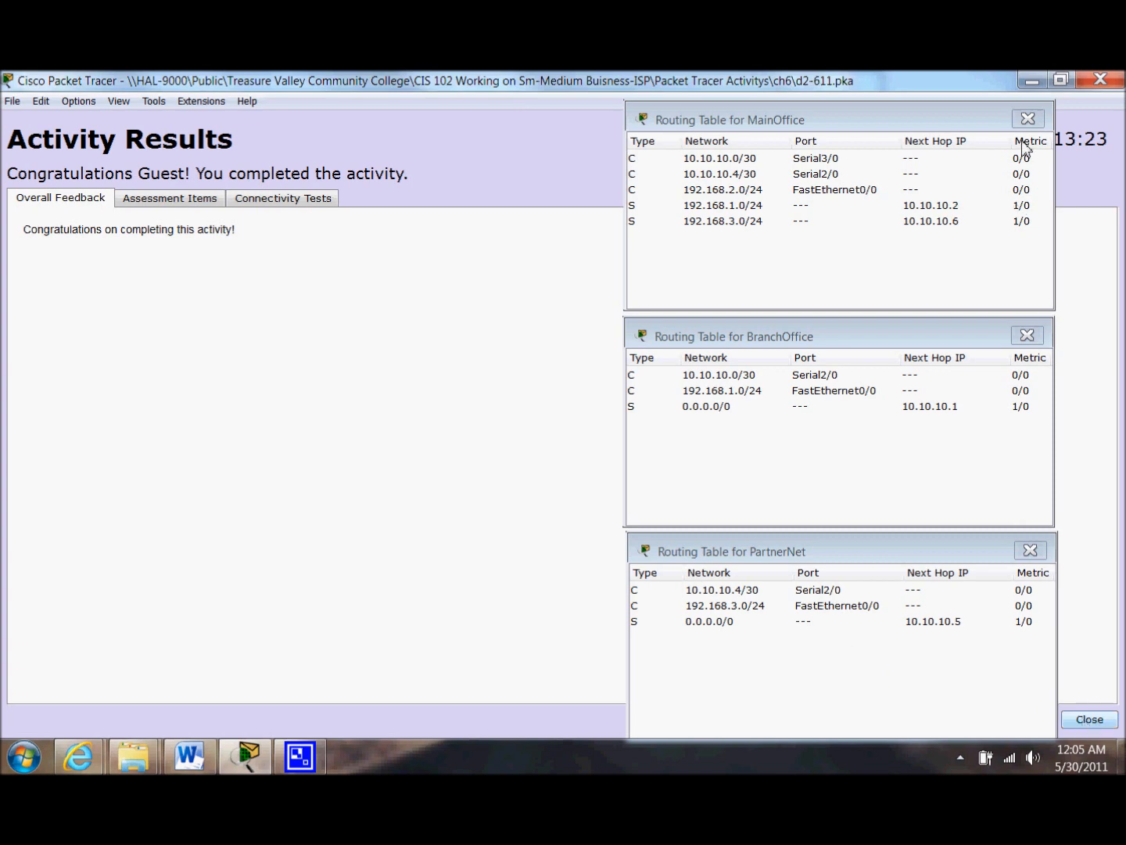
{"action": "left_click", "coordinate": [1028, 119]}
{"action": "left_click", "coordinate": [1027, 335]}
{"action": "left_click", "coordinate": [1029, 552]}
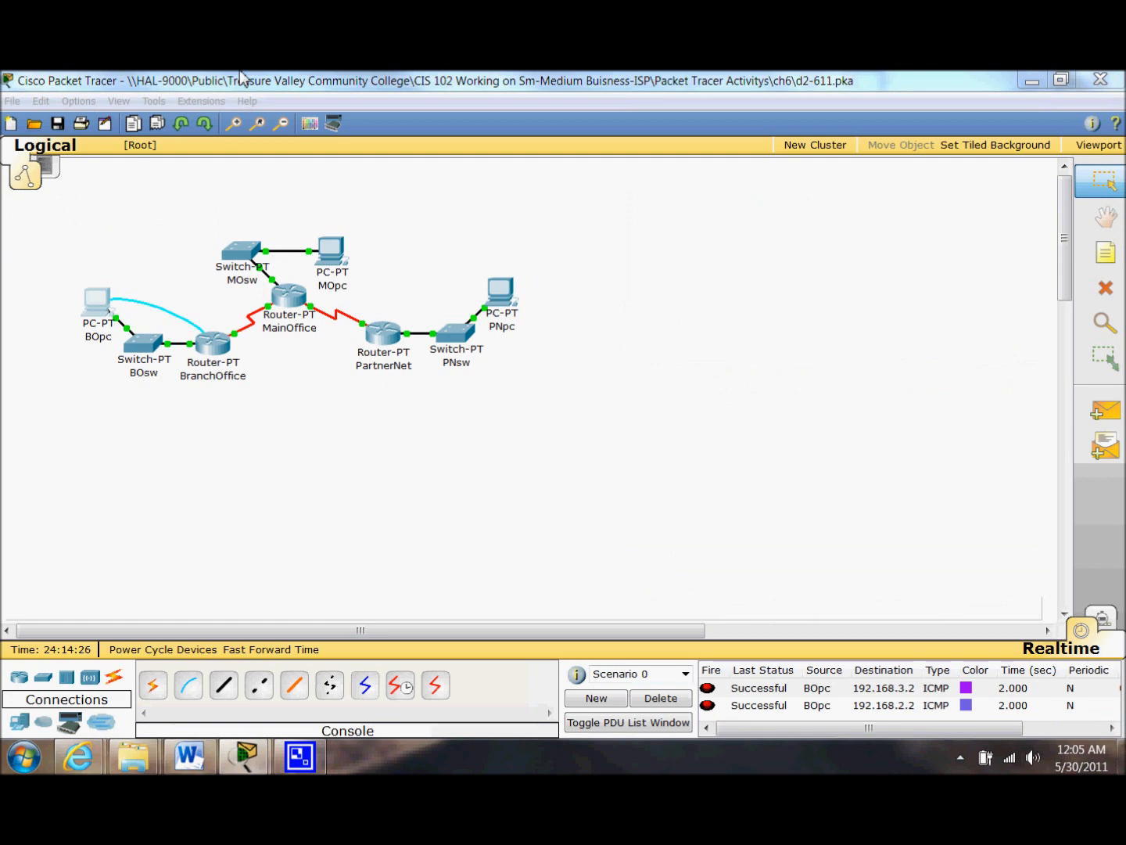
{"action": "left_click", "coordinate": [960, 756]}
{"action": "left_click", "coordinate": [928, 604]}
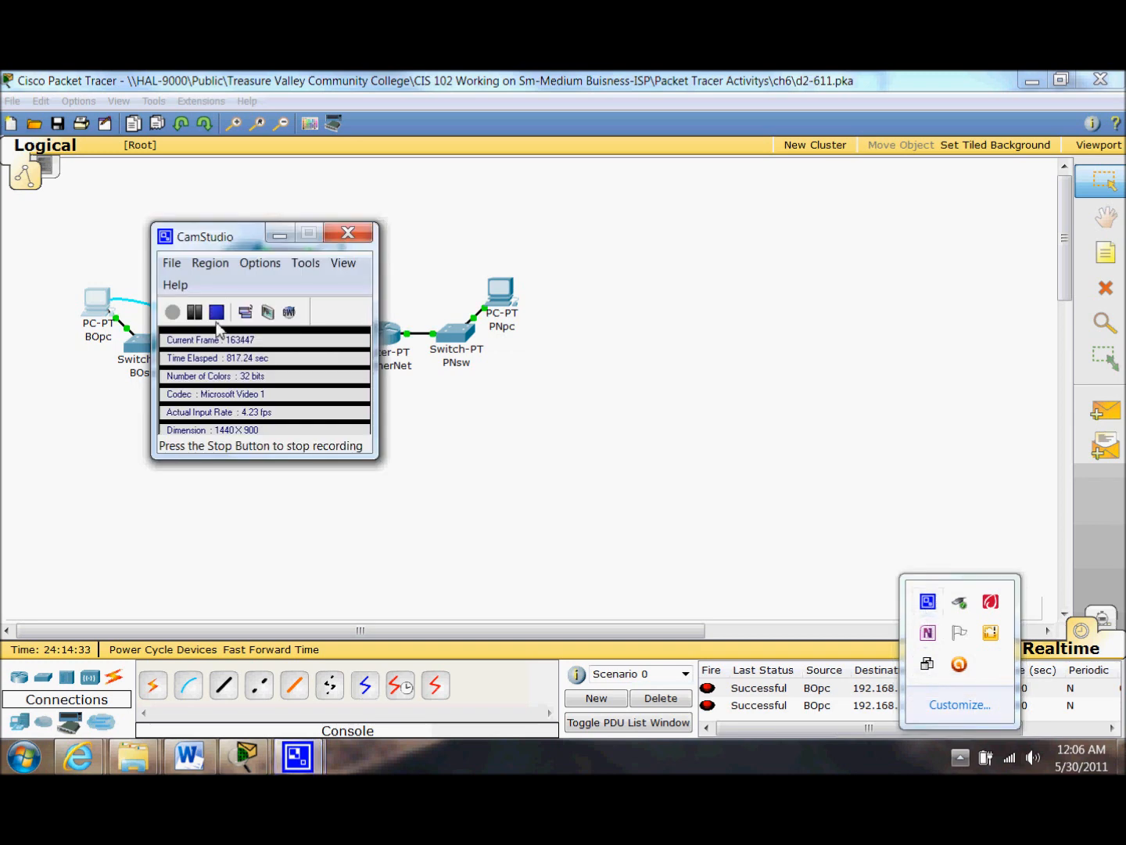
{"action": "left_click", "coordinate": [217, 313]}
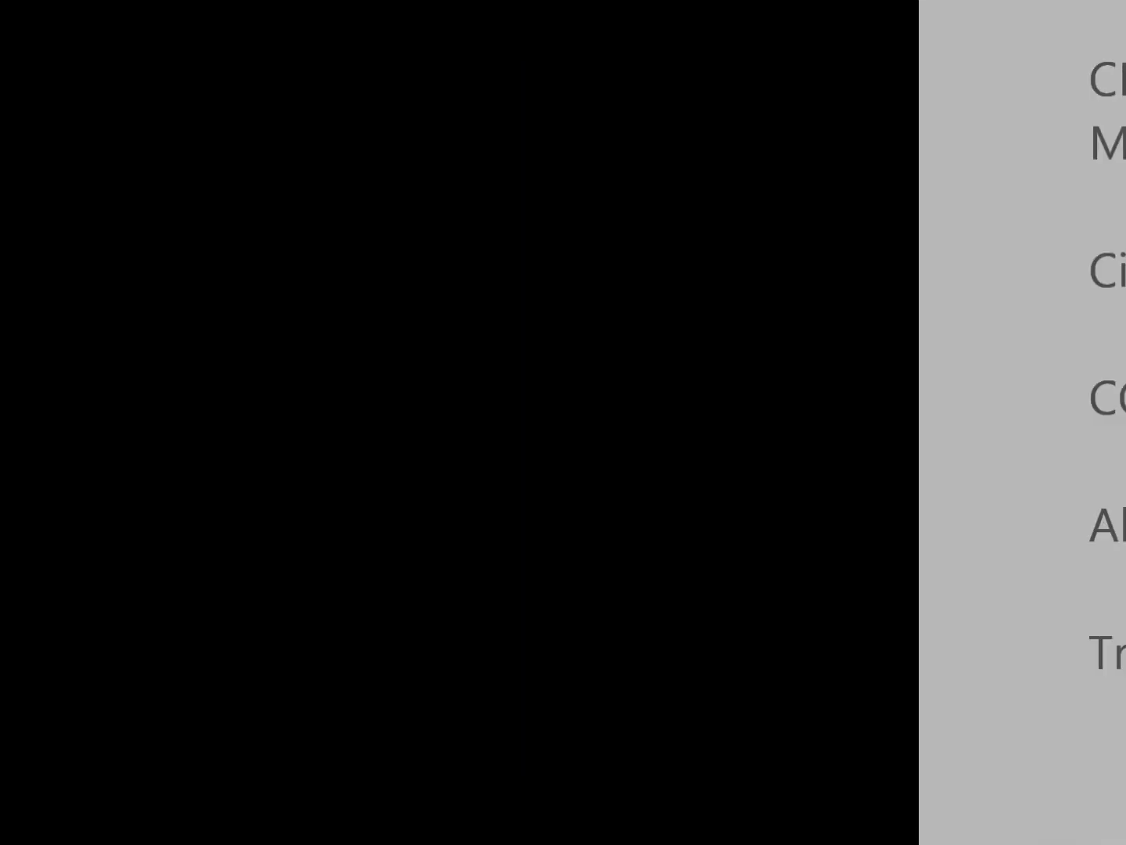